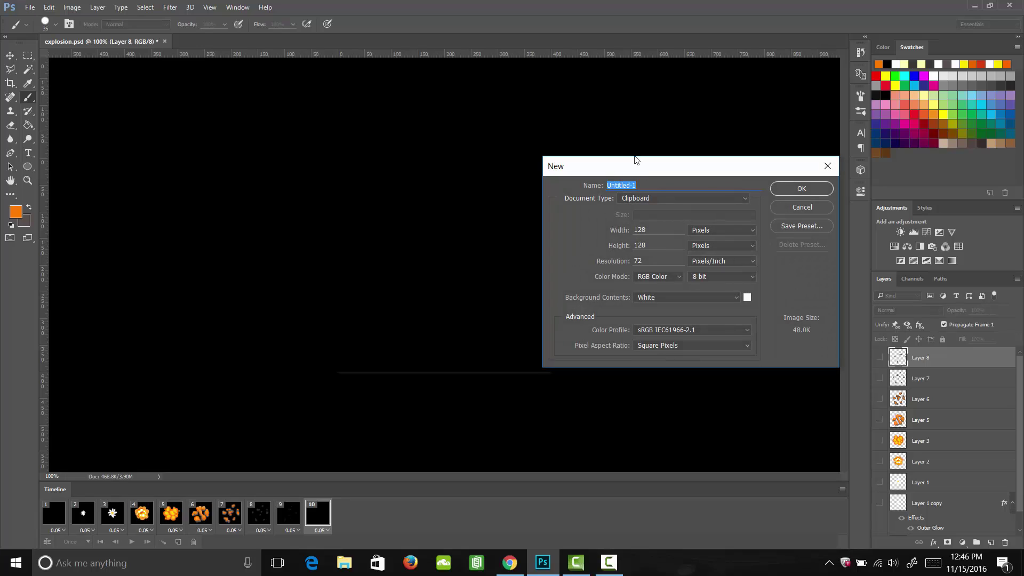
# Step: Create a new document 400 pixels wide and 400 pixels high
pyautogui.moveTo(658, 230); pyautogui.dragTo(619, 243)
pyautogui.write('4')
pyautogui.write('4')
pyautogui.click(819, 189)
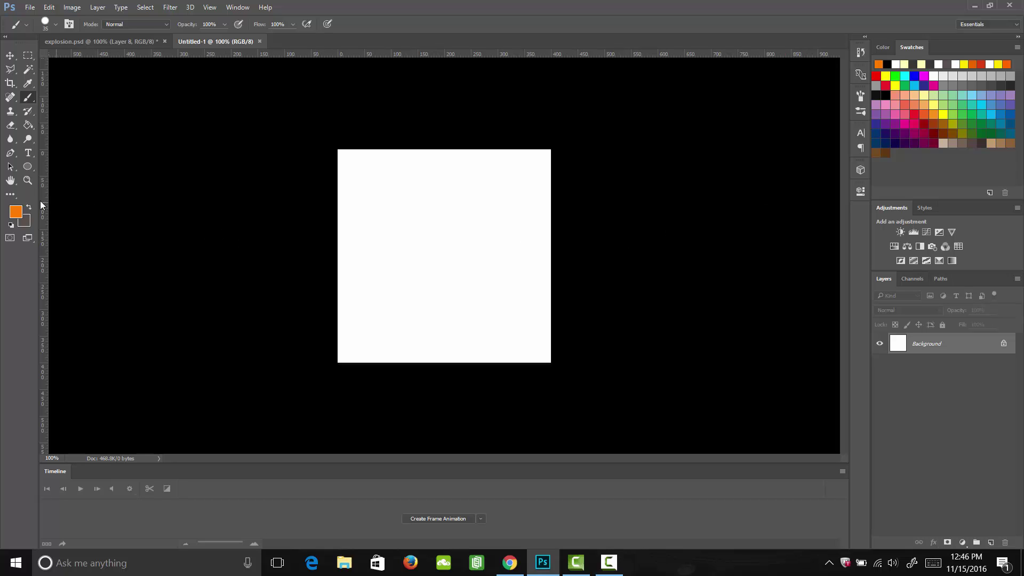
# Step: Set the foreground color to black (000000) and fill the background with it
pyautogui.click(16, 211)
pyautogui.click(580, 238)
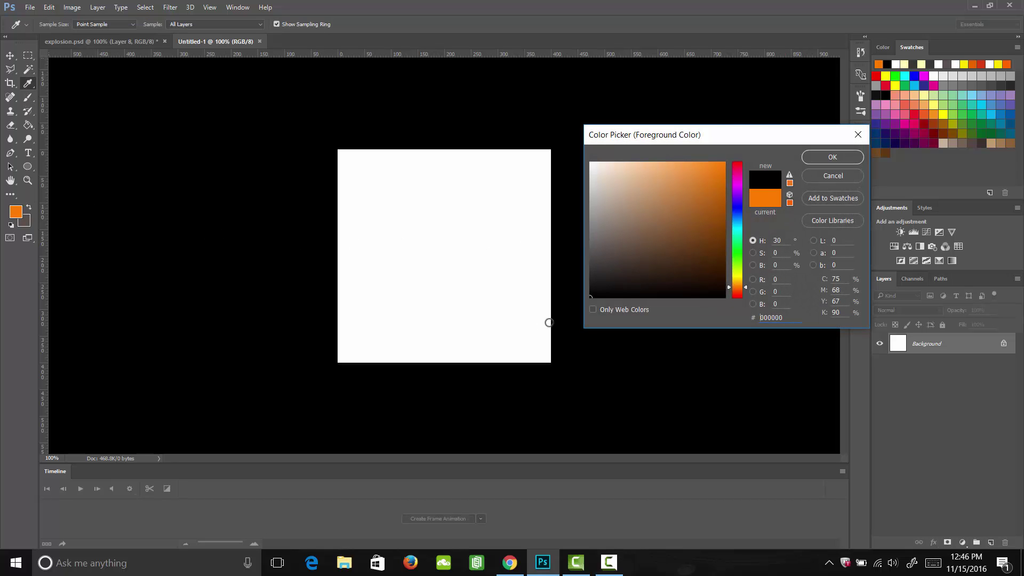
pyautogui.click(817, 158)
pyautogui.press('g')
pyautogui.click(472, 249)
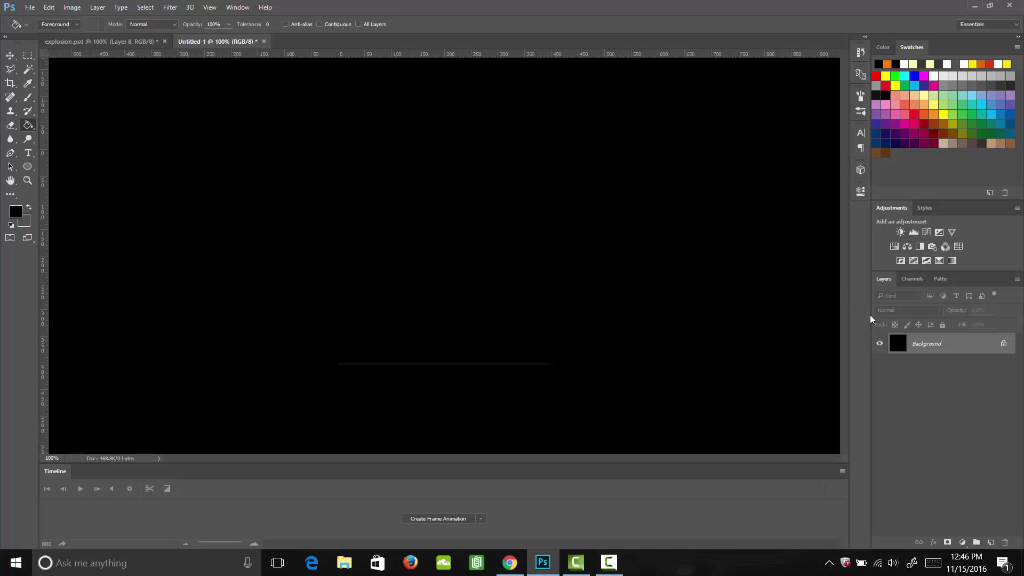
# Step: Add a new layer above the background and set the foreground color to white (ffffff)
pyautogui.click(991, 542)
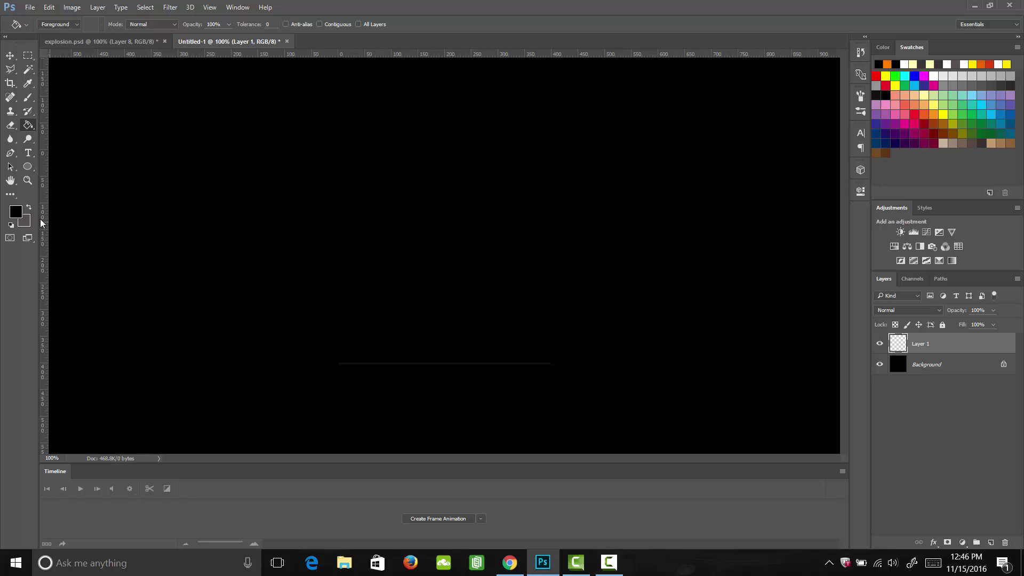
pyautogui.click(15, 211)
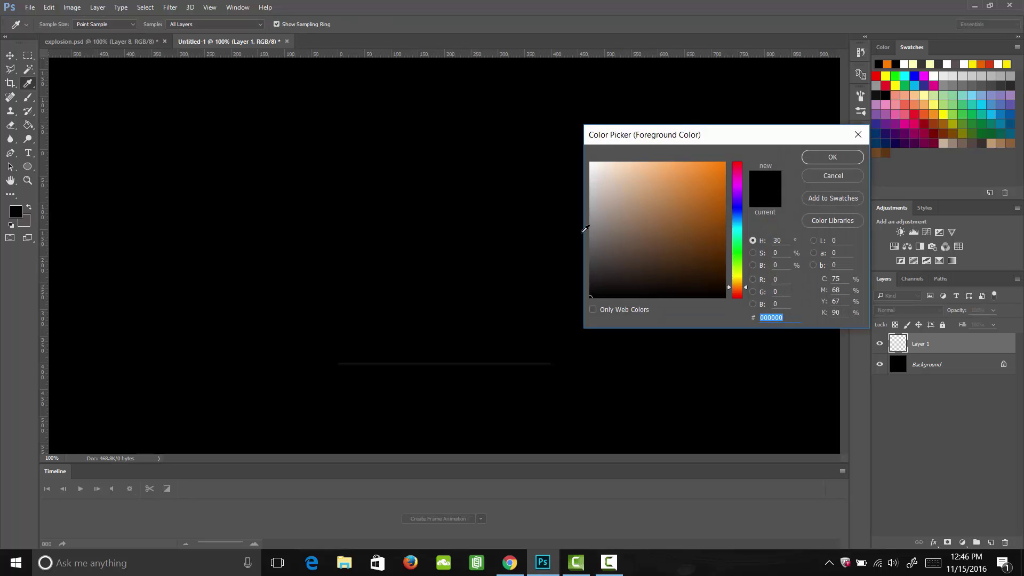
pyautogui.write('ffffff')
pyautogui.click(817, 155)
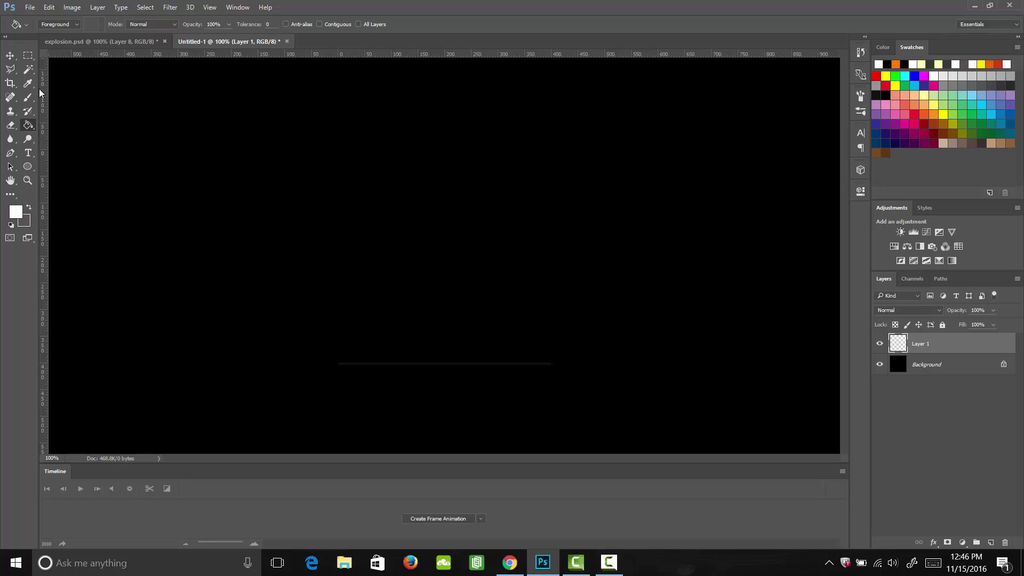
# Step: Draw a small spiky burst selection freehand near the canvas center with the Lasso tool and fill it with white
pyautogui.click(11, 69)
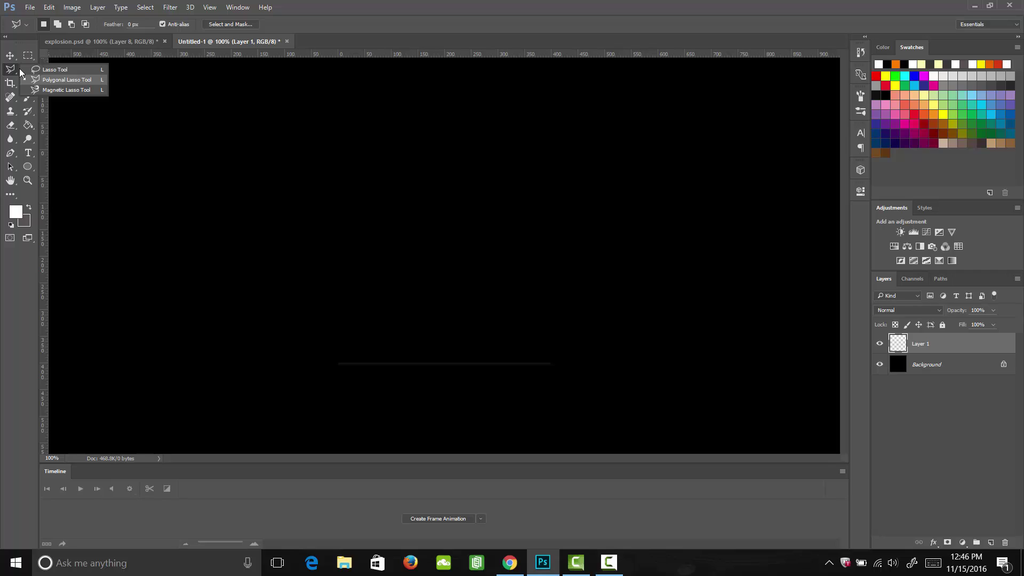
pyautogui.click(80, 70)
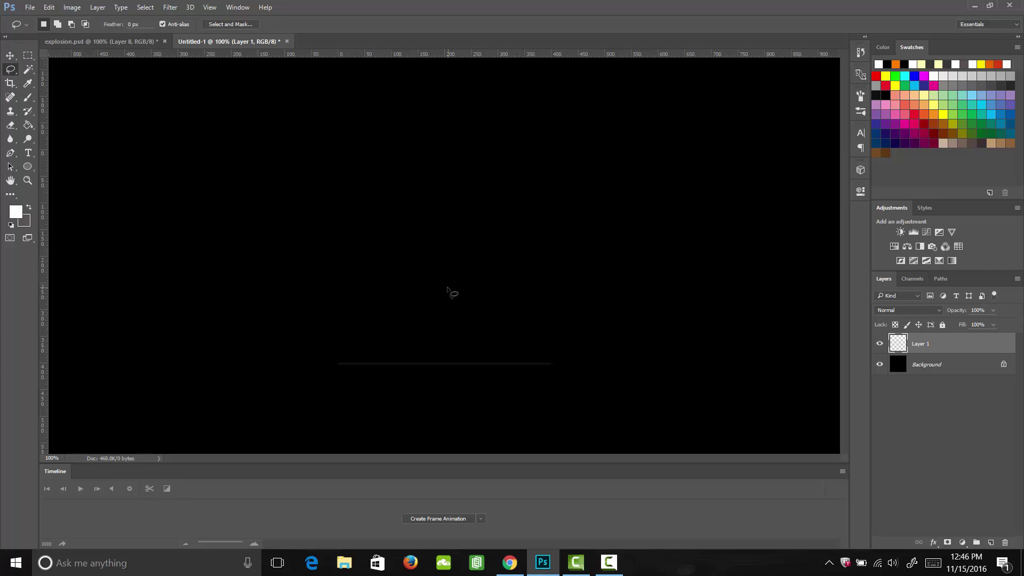
pyautogui.press('z')
pyautogui.moveTo(453, 287); pyautogui.dragTo(458, 288)
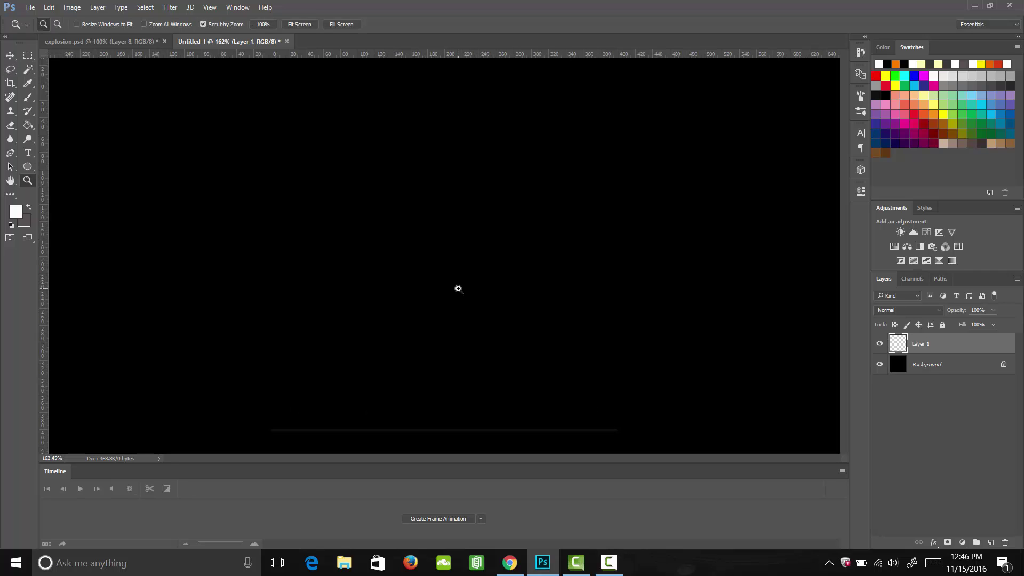
pyautogui.press('l')
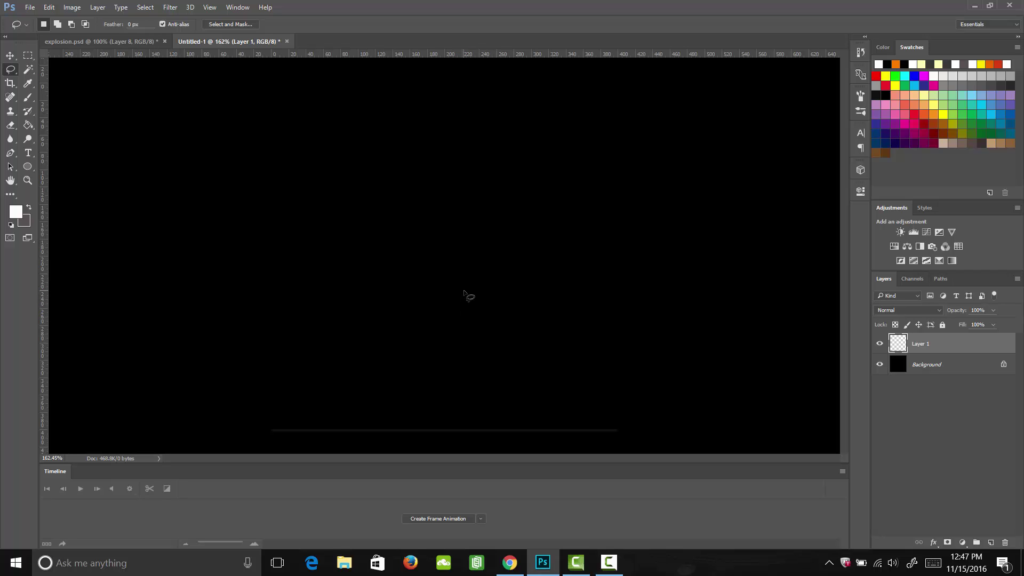
pyautogui.moveTo(470, 292)
pyautogui.mouseDown()
pyautogui.moveTo(477, 253)
pyautogui.moveTo(443, 258)
pyautogui.moveTo(423, 290)
pyautogui.moveTo(446, 286)
pyautogui.moveTo(448, 301)
pyautogui.moveTo(469, 300)
pyautogui.mouseUp()
pyautogui.press('g')
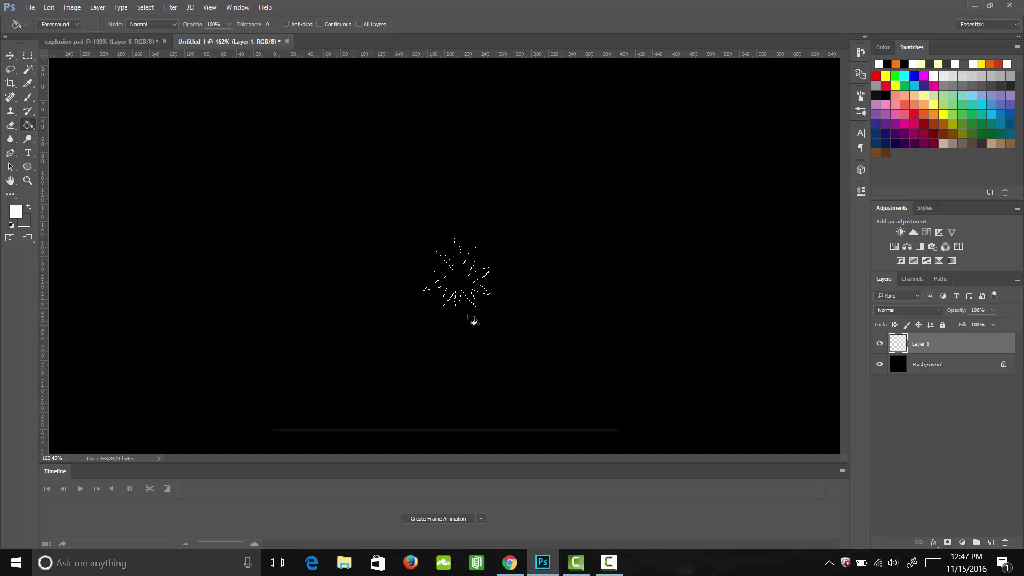
pyautogui.click(469, 290)
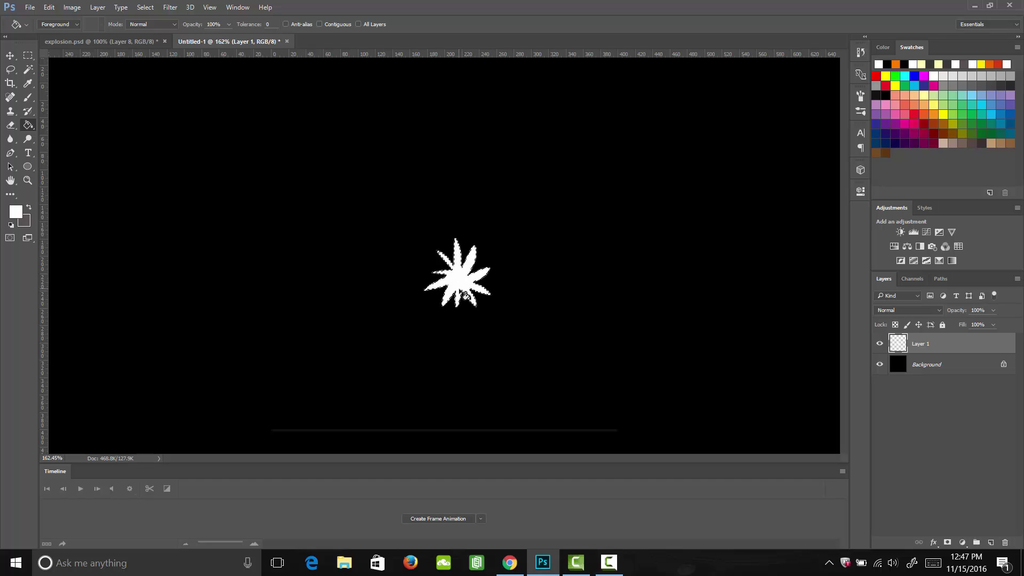
# Step: Lasso a tiny star in the middle of the white burst, fill it with orange (ff7e00), and deselect
pyautogui.press('l')
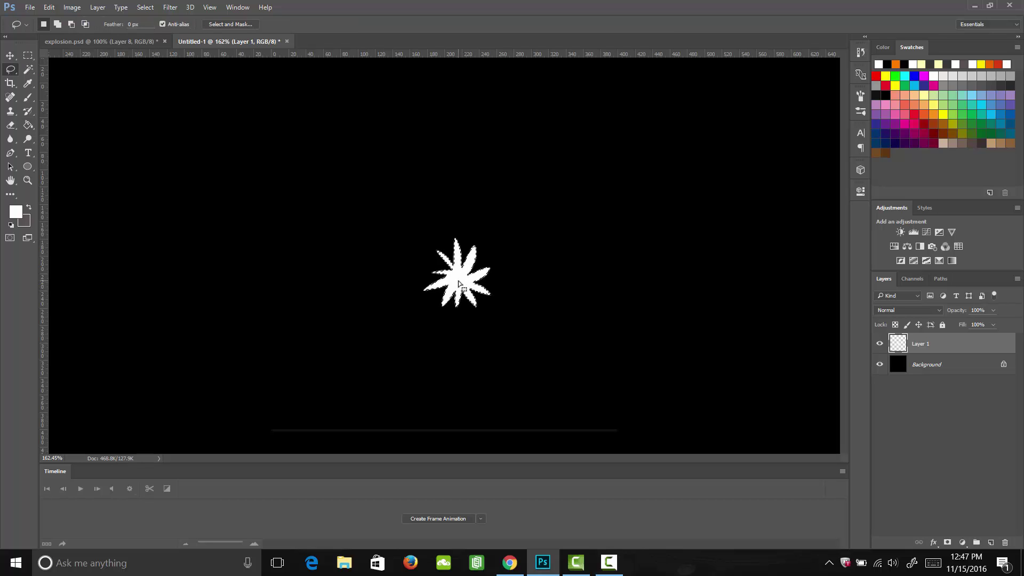
pyautogui.hotkey('ctrl', 'd')
pyautogui.moveTo(457, 283)
pyautogui.mouseDown()
pyautogui.moveTo(468, 279)
pyautogui.moveTo(459, 272)
pyautogui.moveTo(457, 282)
pyautogui.mouseUp()
pyautogui.click(16, 212)
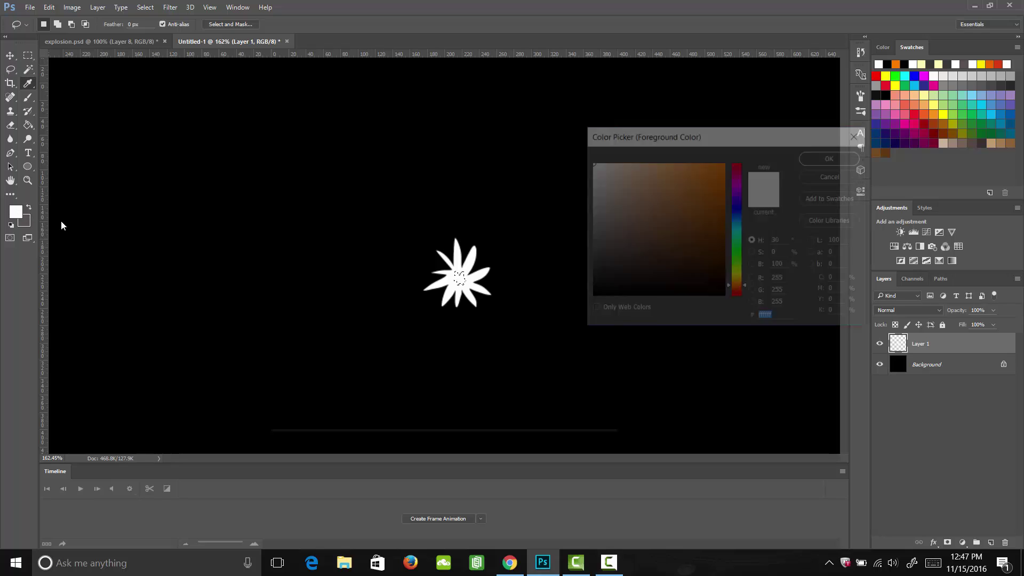
pyautogui.moveTo(662, 267); pyautogui.dragTo(733, 148)
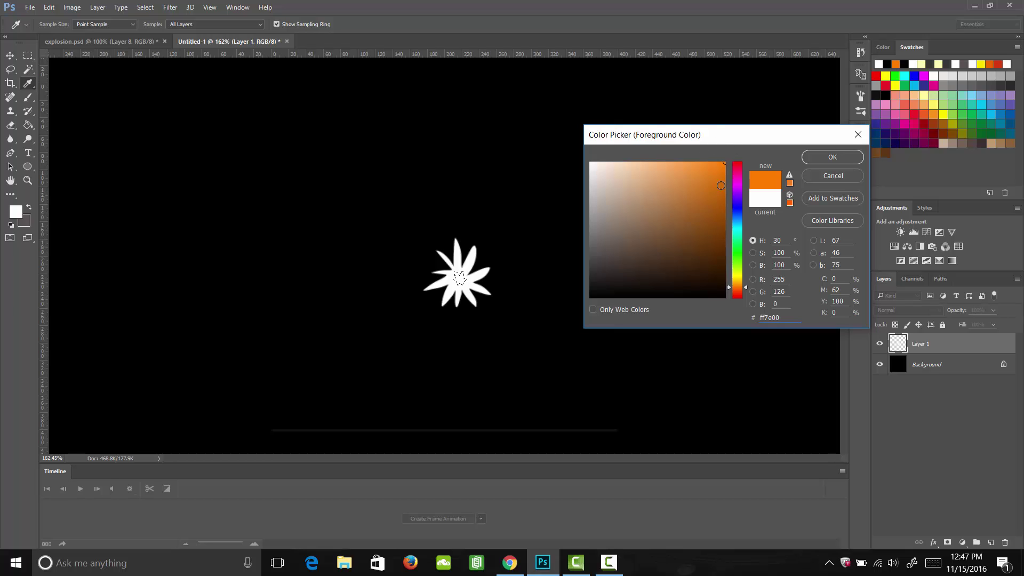
pyautogui.click(832, 158)
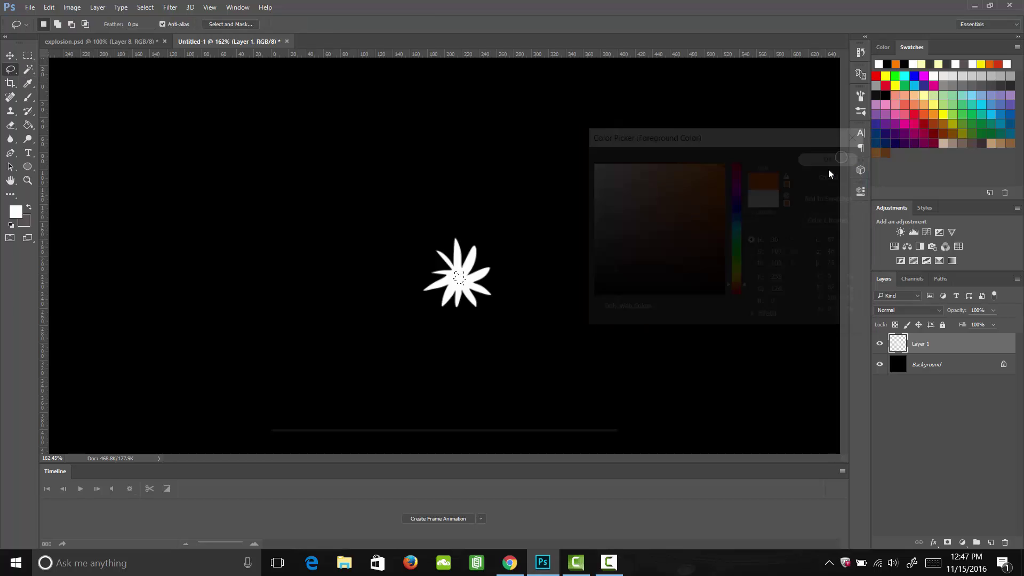
pyautogui.press('g')
pyautogui.click(459, 278)
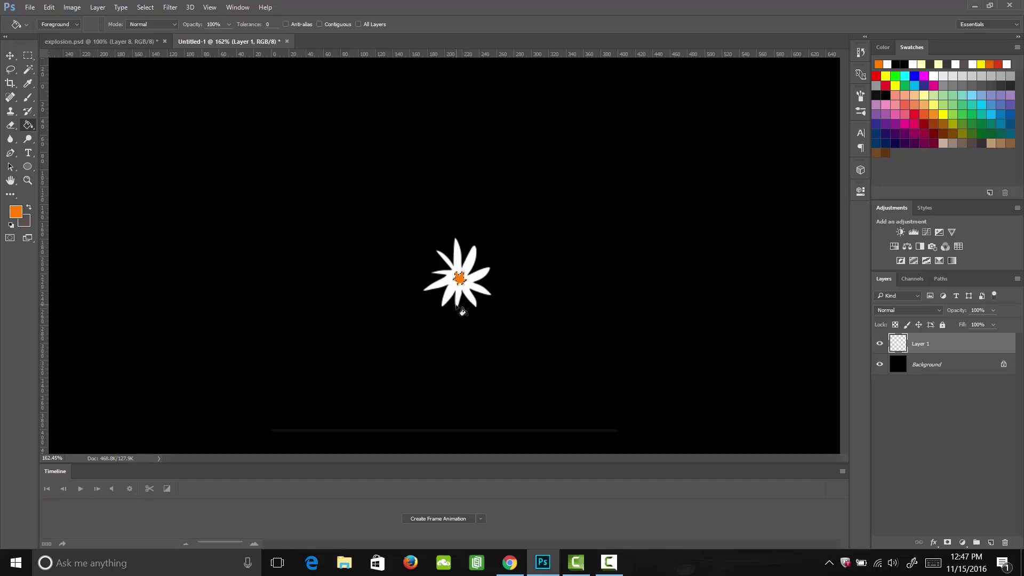
pyautogui.press('m')
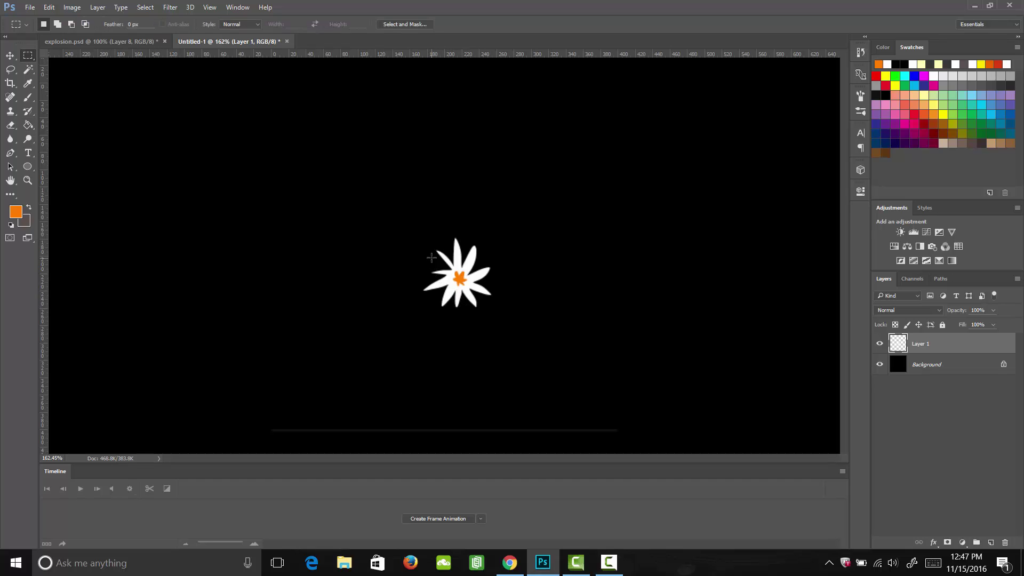
# Step: On a new layer, lasso a larger spiky burst around the first one and fill it with white sampled from it
pyautogui.click(990, 542)
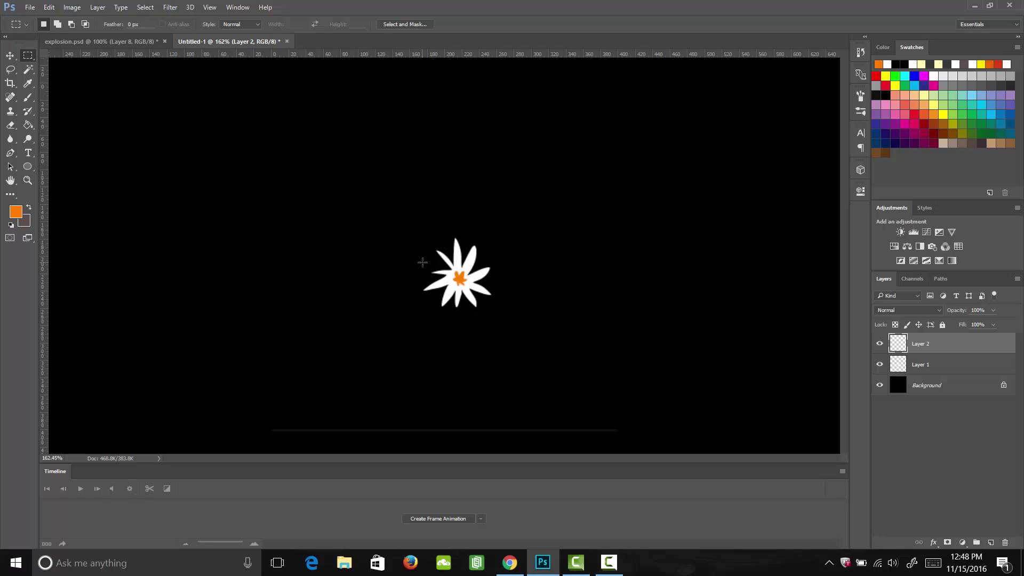
pyautogui.press('l')
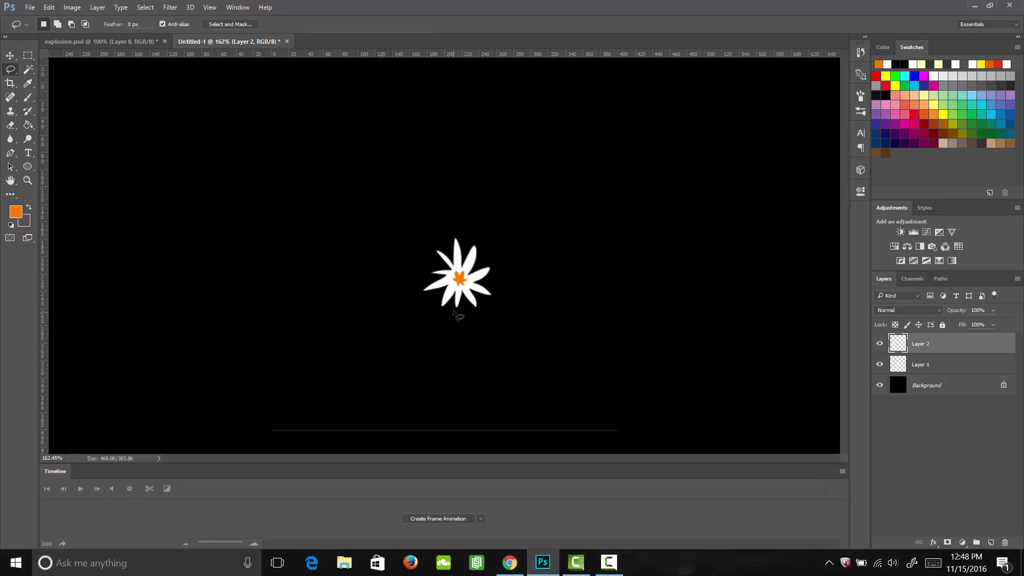
pyautogui.moveTo(453, 312)
pyautogui.mouseDown()
pyautogui.moveTo(461, 342)
pyautogui.moveTo(465, 314)
pyautogui.moveTo(493, 345)
pyautogui.moveTo(482, 308)
pyautogui.moveTo(519, 319)
pyautogui.moveTo(497, 297)
pyautogui.moveTo(519, 286)
pyautogui.moveTo(495, 286)
pyautogui.moveTo(523, 245)
pyautogui.moveTo(512, 238)
pyautogui.moveTo(488, 258)
pyautogui.moveTo(501, 209)
pyautogui.moveTo(472, 246)
pyautogui.moveTo(464, 218)
pyautogui.moveTo(448, 242)
pyautogui.moveTo(415, 228)
pyautogui.moveTo(433, 260)
pyautogui.moveTo(398, 271)
pyautogui.moveTo(431, 296)
pyautogui.mouseUp()
pyautogui.press('i')
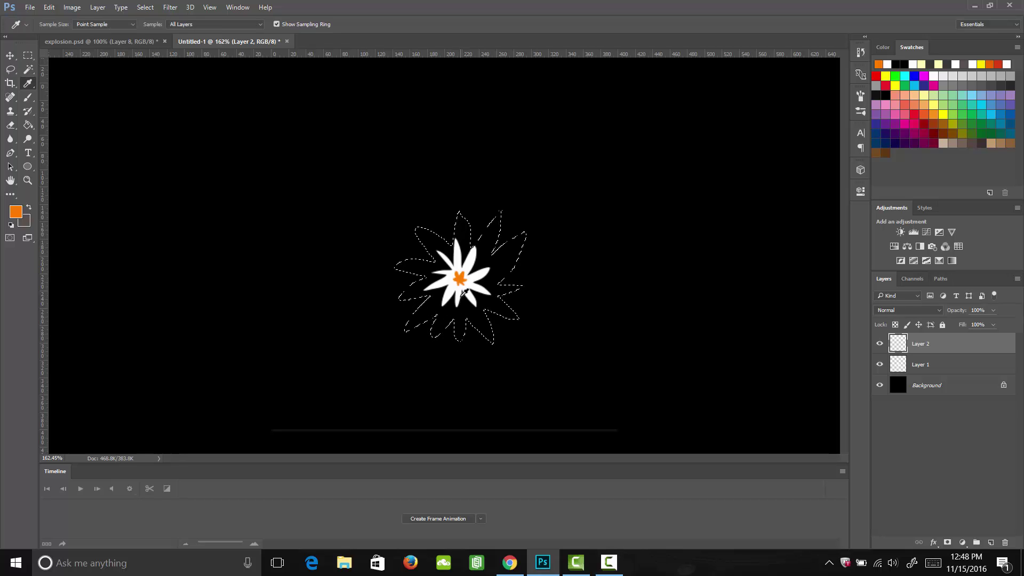
pyautogui.click(462, 290)
pyautogui.press('g')
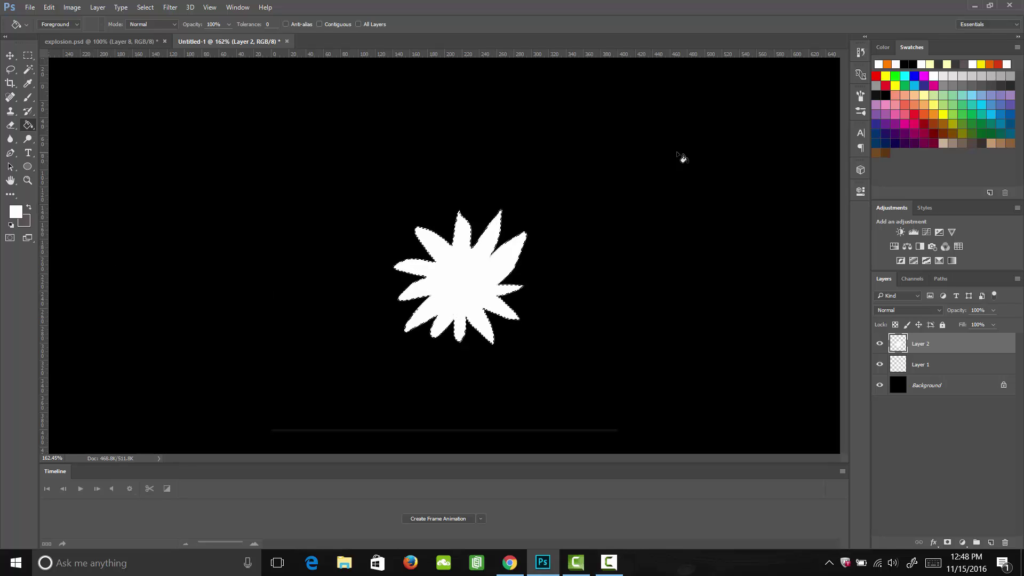
# Step: Set the foreground color to a slightly lighter orange than the first burst's center
pyautogui.click(888, 64)
pyautogui.click(236, 8)
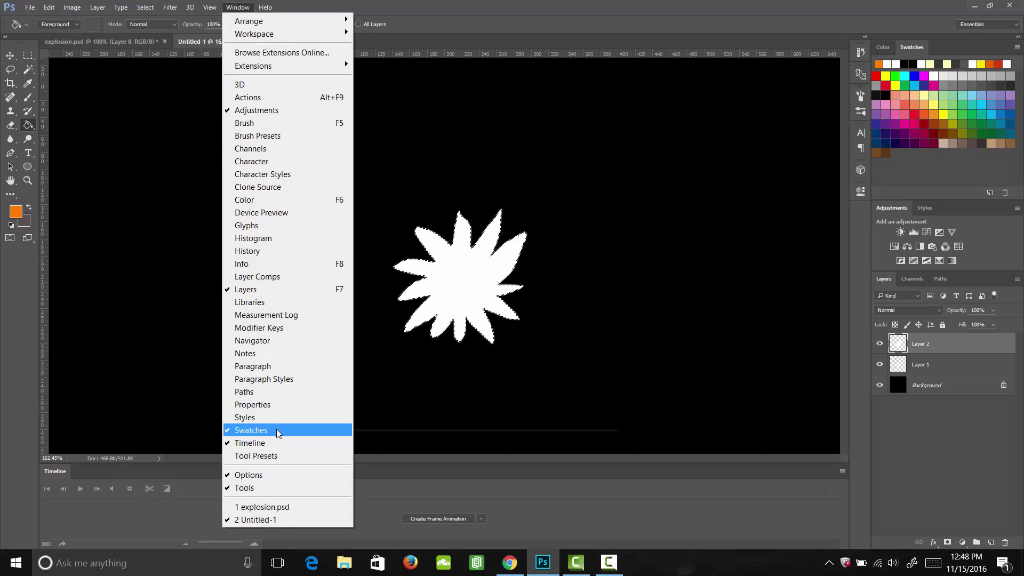
pyautogui.click(588, 268)
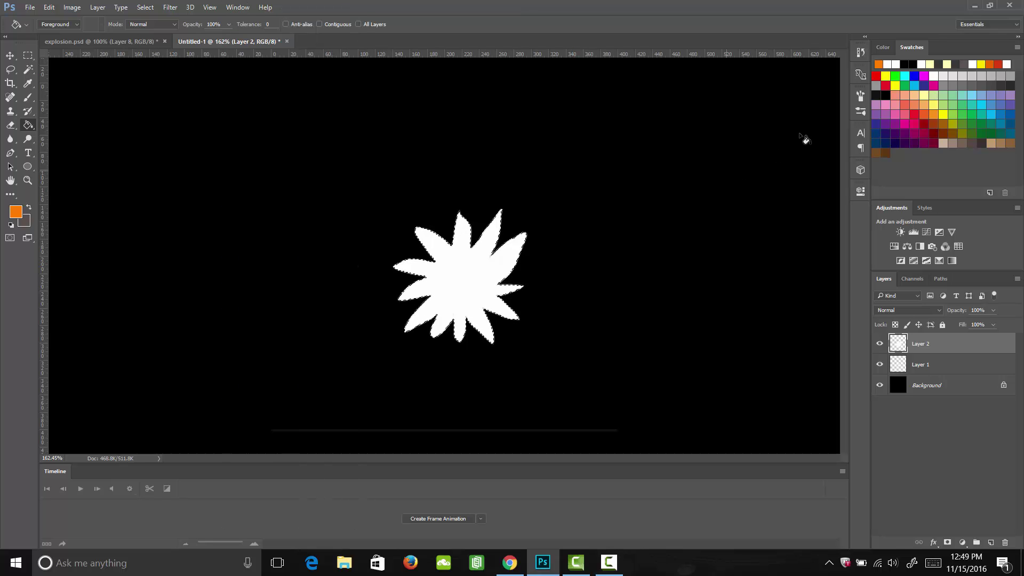
pyautogui.click(16, 213)
pyautogui.moveTo(696, 162); pyautogui.dragTo(694, 154)
pyautogui.click(822, 158)
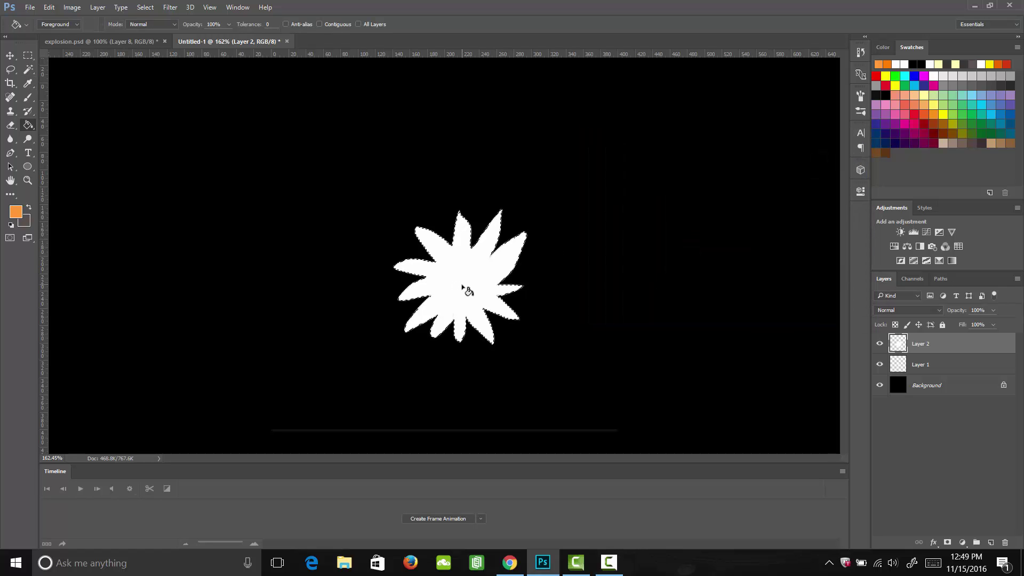
# Step: Lasso a small star in the middle of the larger burst, fill it with the lighter orange, and deselect
pyautogui.press('l')
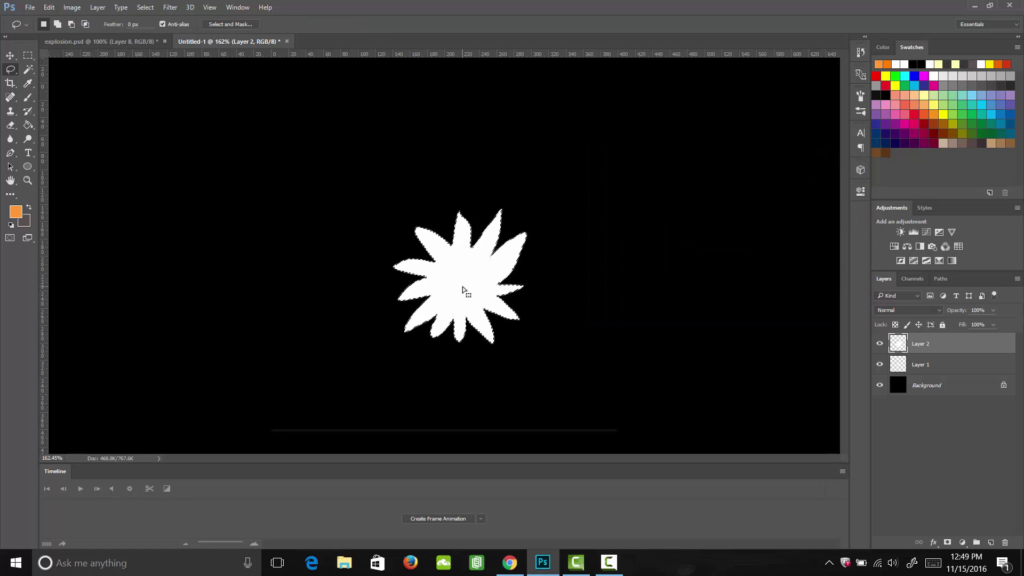
pyautogui.moveTo(459, 291)
pyautogui.mouseDown()
pyautogui.moveTo(480, 298)
pyautogui.moveTo(468, 286)
pyautogui.moveTo(484, 280)
pyautogui.moveTo(467, 280)
pyautogui.moveTo(470, 261)
pyautogui.moveTo(461, 277)
pyautogui.moveTo(453, 259)
pyautogui.moveTo(454, 281)
pyautogui.moveTo(438, 287)
pyautogui.moveTo(459, 292)
pyautogui.mouseUp()
pyautogui.press('g')
pyautogui.click(467, 299)
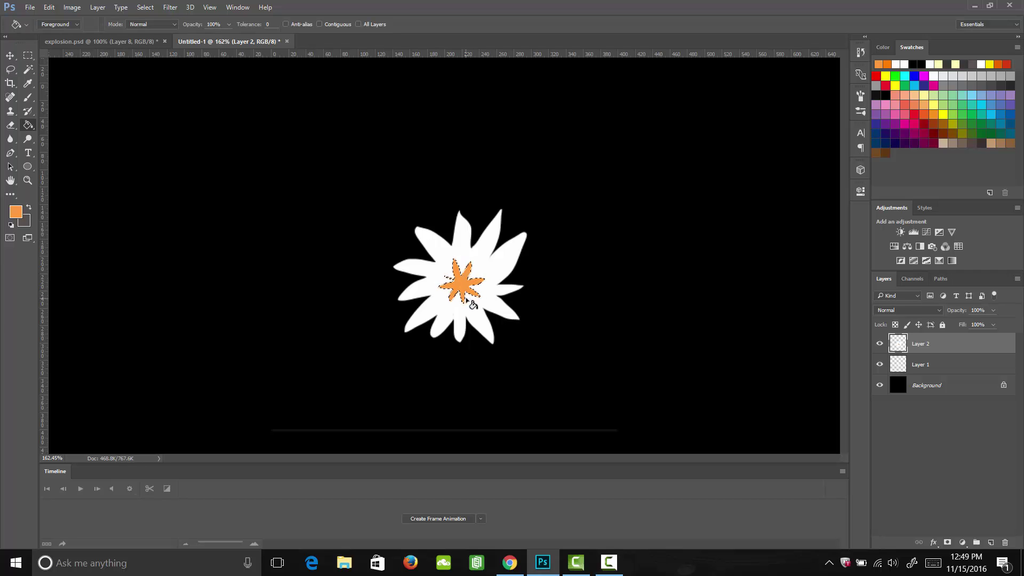
pyautogui.hotkey('ctrl', 'd')
pyautogui.press('m')
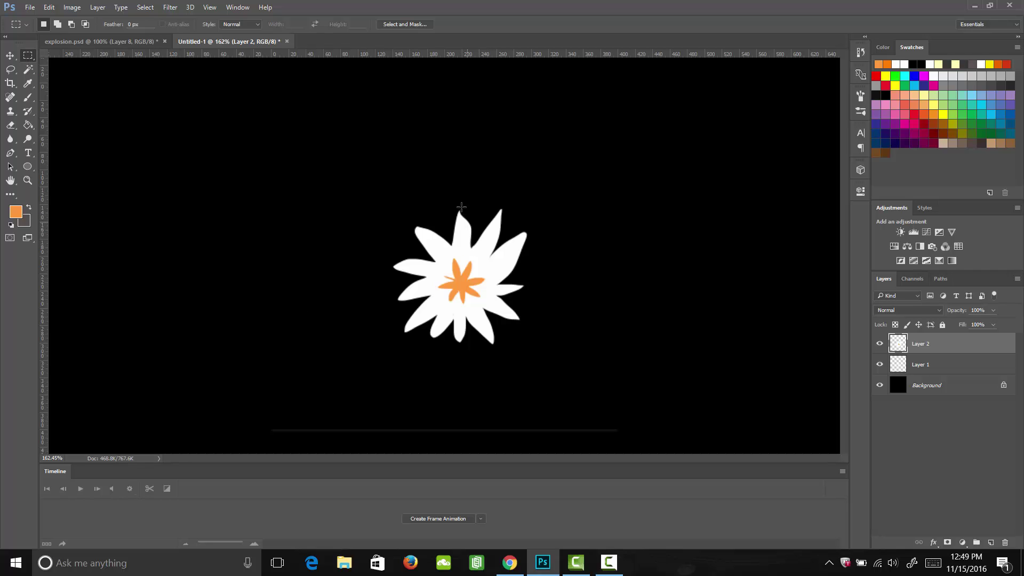
# Step: Lasso the rounded edge of the larger burst's top middle petal and trim it to a sharper point, then deselect
pyautogui.press('l')
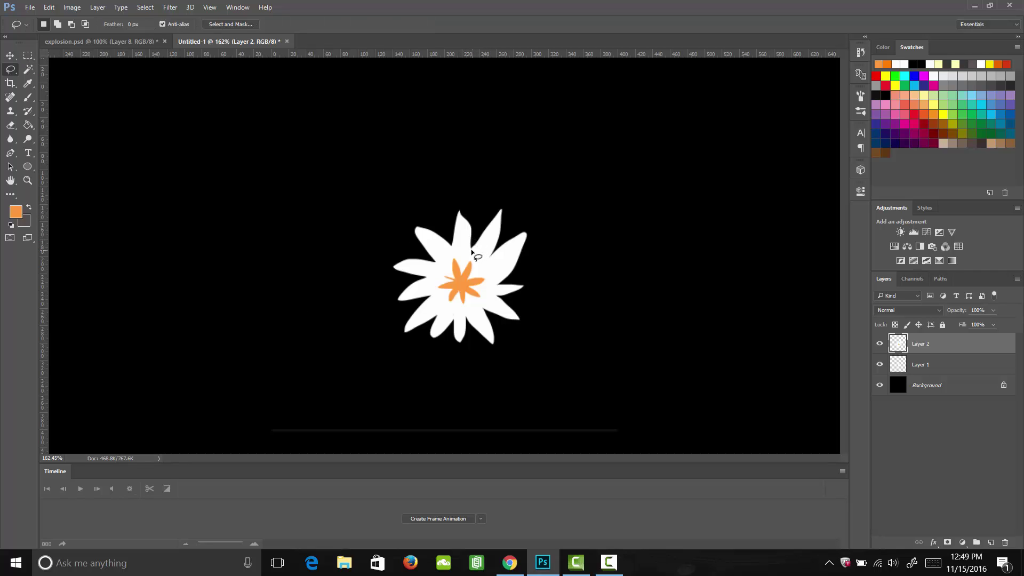
pyautogui.moveTo(470, 247)
pyautogui.mouseDown()
pyautogui.moveTo(452, 191)
pyautogui.moveTo(463, 180)
pyautogui.moveTo(480, 204)
pyautogui.moveTo(472, 247)
pyautogui.mouseUp()
pyautogui.press('m')
pyautogui.hotkey('ctrl', 'd')
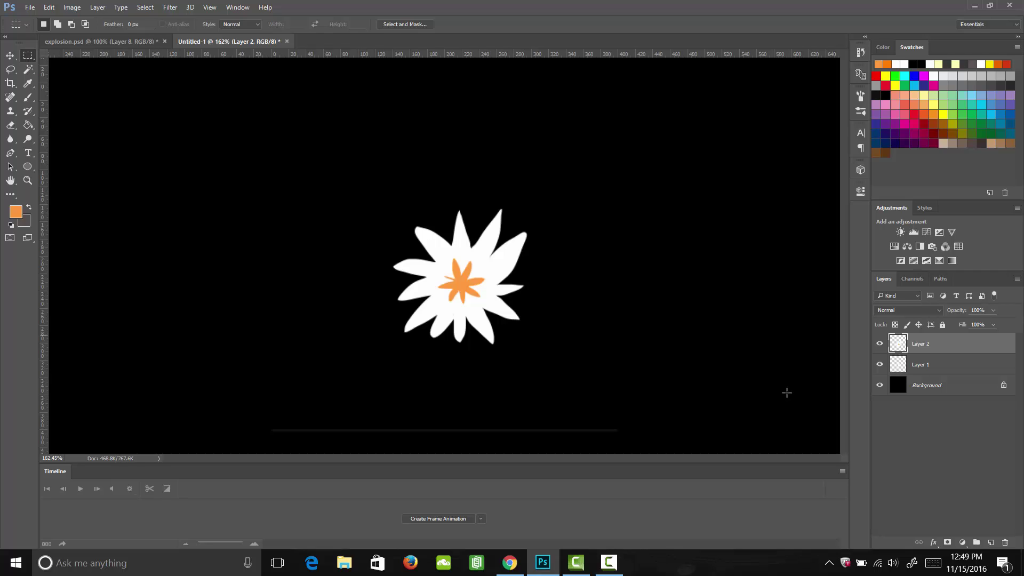
# Step: Compare the two bursts by hiding and showing Layer 2, and move Layers 1 and 2 together to the canvas center
pyautogui.click(880, 344)
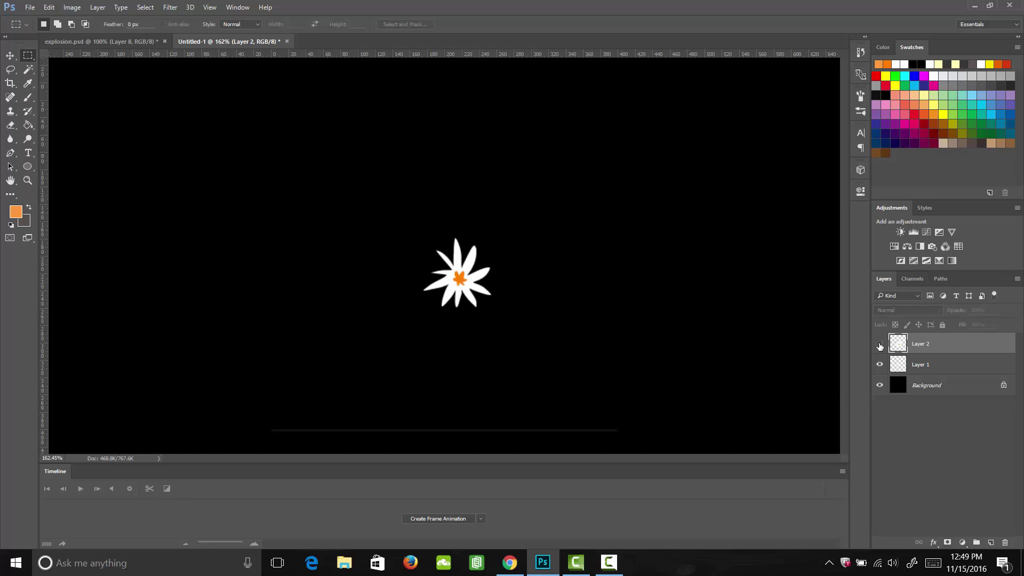
pyautogui.click(880, 344)
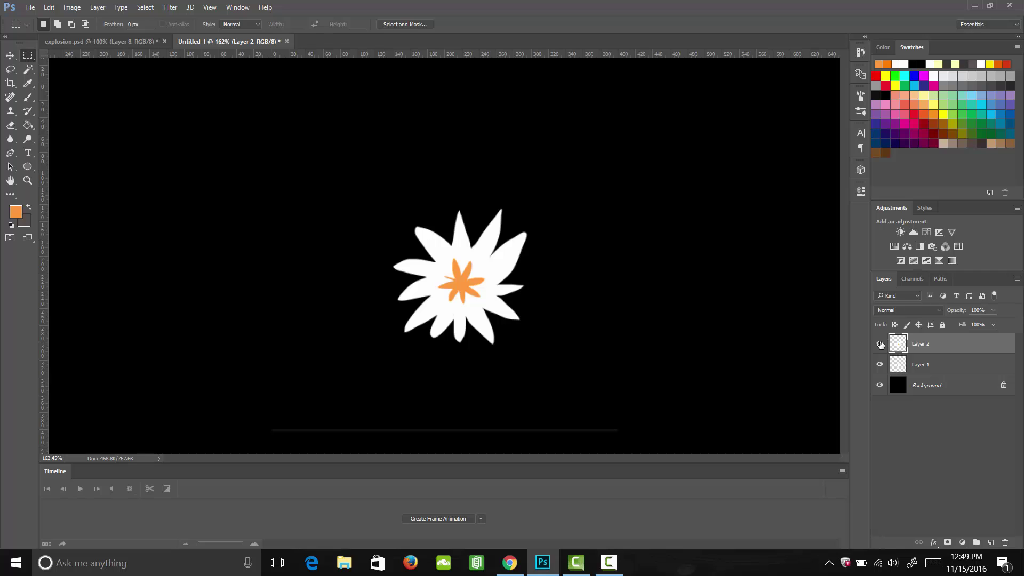
pyautogui.keyDown('shift'); pyautogui.click(920, 364); pyautogui.keyUp('shift')
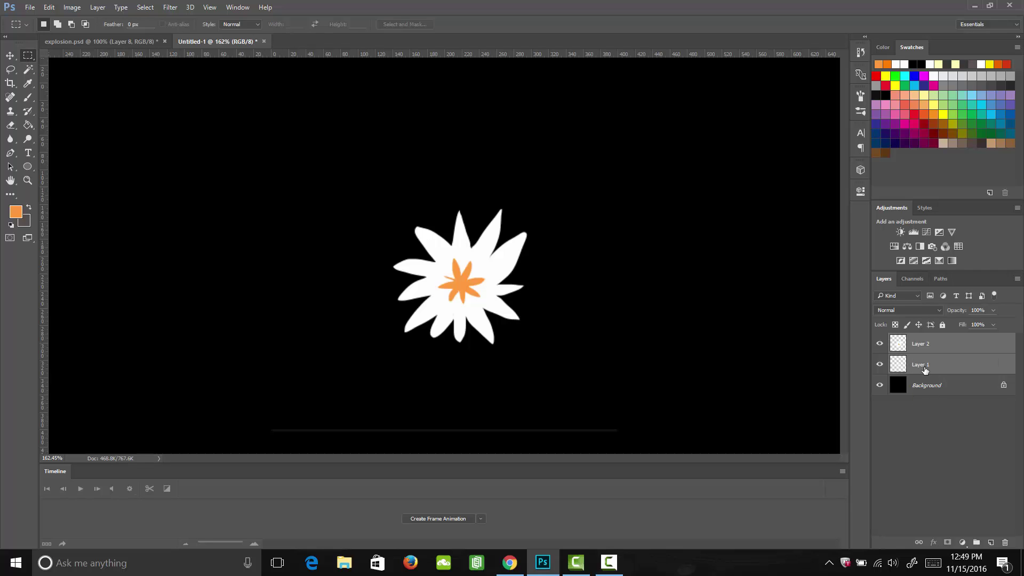
pyautogui.press('v')
pyautogui.moveTo(466, 295); pyautogui.dragTo(449, 274)
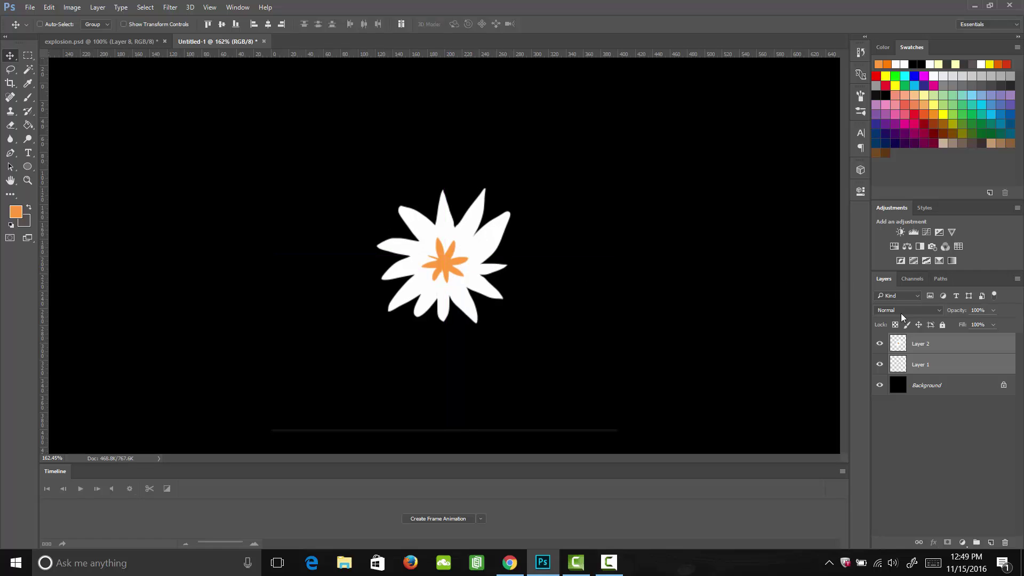
# Step: Add a new layer above Layer 2 and paint a bumpy orange cloud over the larger burst with a 50 px brush
pyautogui.click(924, 345)
pyautogui.click(990, 542)
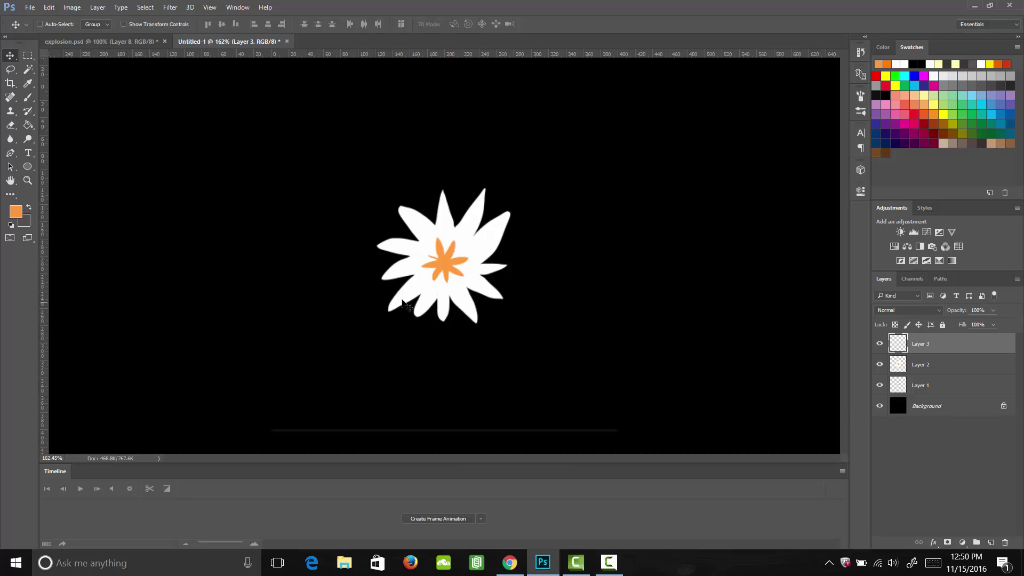
pyautogui.press('b')
pyautogui.moveTo(419, 309)
pyautogui.mouseDown()
pyautogui.moveTo(406, 284)
pyautogui.moveTo(402, 310)
pyautogui.mouseUp()
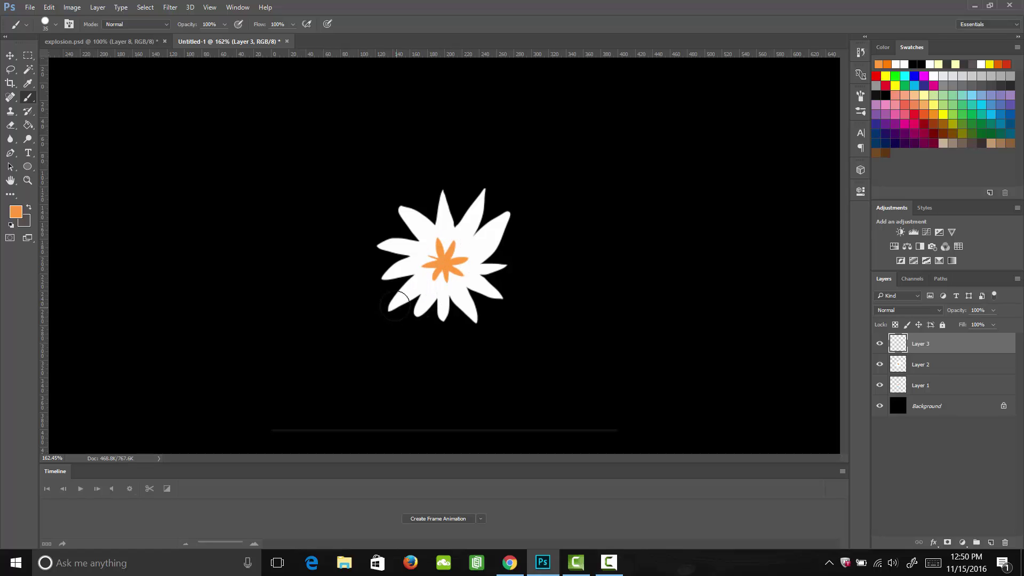
pyautogui.moveTo(401, 300)
pyautogui.mouseDown()
pyautogui.moveTo(435, 280)
pyautogui.moveTo(464, 290)
pyautogui.moveTo(490, 256)
pyautogui.moveTo(386, 211)
pyautogui.moveTo(461, 213)
pyautogui.moveTo(487, 222)
pyautogui.moveTo(489, 269)
pyautogui.moveTo(465, 291)
pyautogui.moveTo(425, 272)
pyautogui.moveTo(421, 238)
pyautogui.moveTo(402, 277)
pyautogui.moveTo(393, 256)
pyautogui.moveTo(395, 268)
pyautogui.moveTo(376, 268)
pyautogui.moveTo(459, 304)
pyautogui.mouseUp()
# Step: Dab small orange dots around the cloud's bottom, right and top edges with a 20 px brush
pyautogui.press('[')
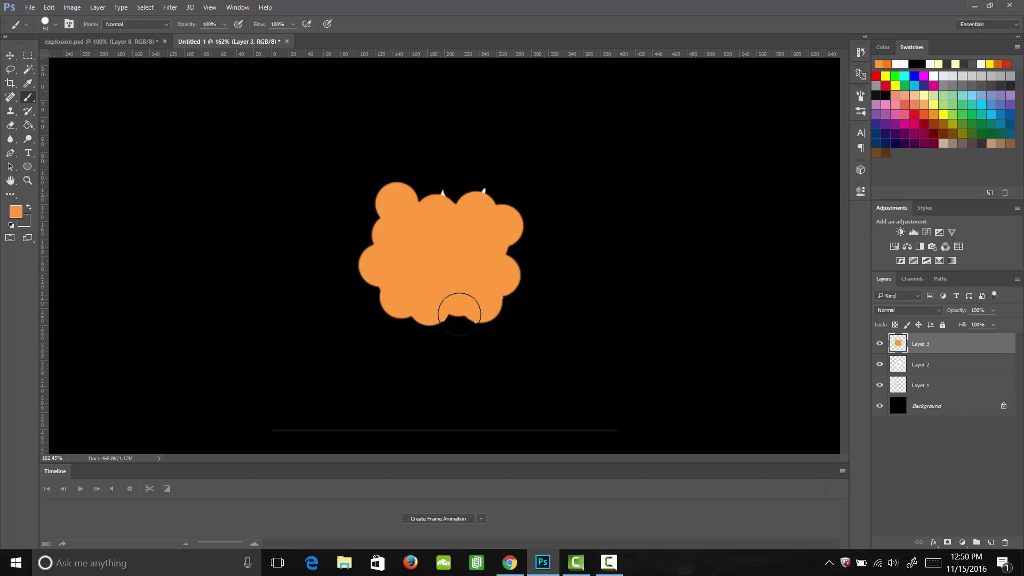
pyautogui.press('[')
pyautogui.press('[')
pyautogui.click(523, 255)
pyautogui.click(450, 190)
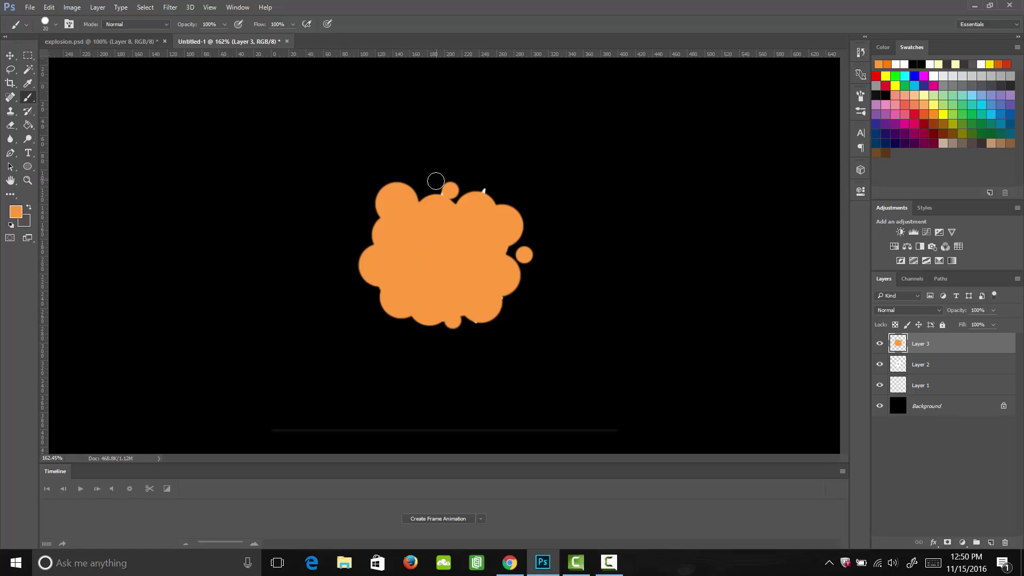
# Step: Add larger 50 px orange puffs at the cloud's upper right, lower left and lower right corners
pyautogui.click(487, 189)
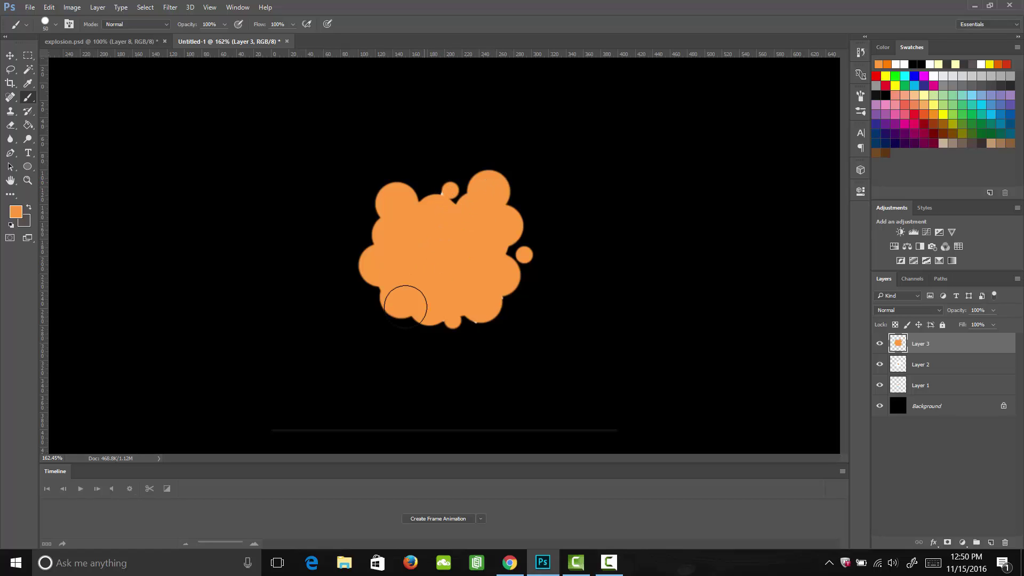
pyautogui.press(']')
pyautogui.click(388, 307)
pyautogui.click(478, 303)
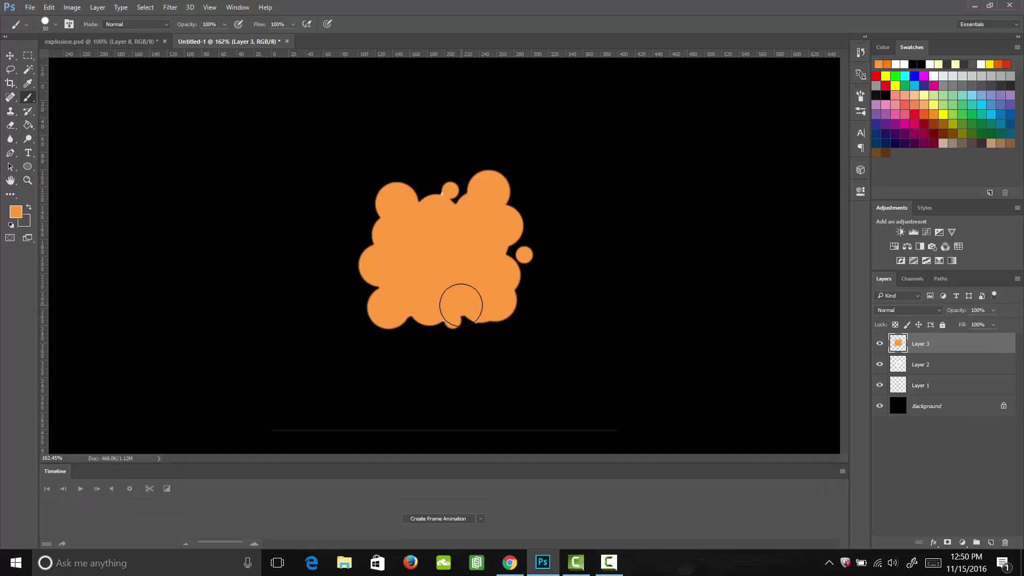
pyautogui.click(453, 302)
# Step: Set the foreground color to the red #ef3f10
pyautogui.click(16, 213)
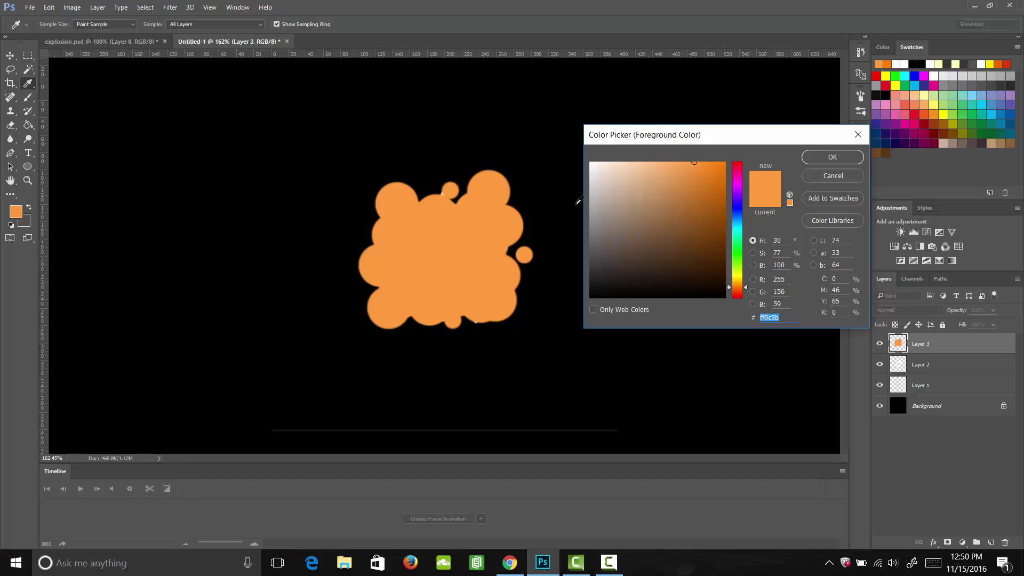
pyautogui.click(738, 292)
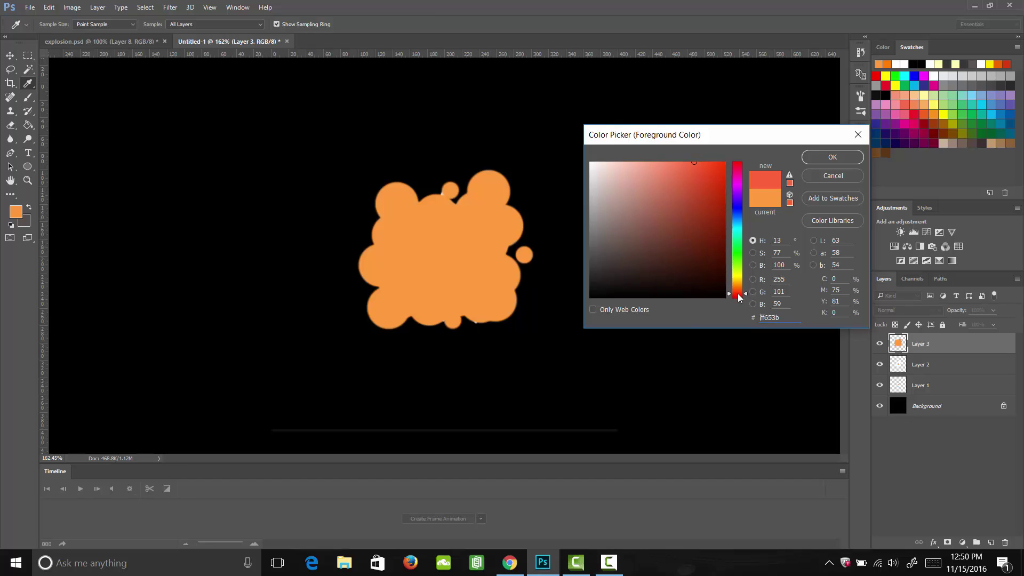
pyautogui.click(709, 163)
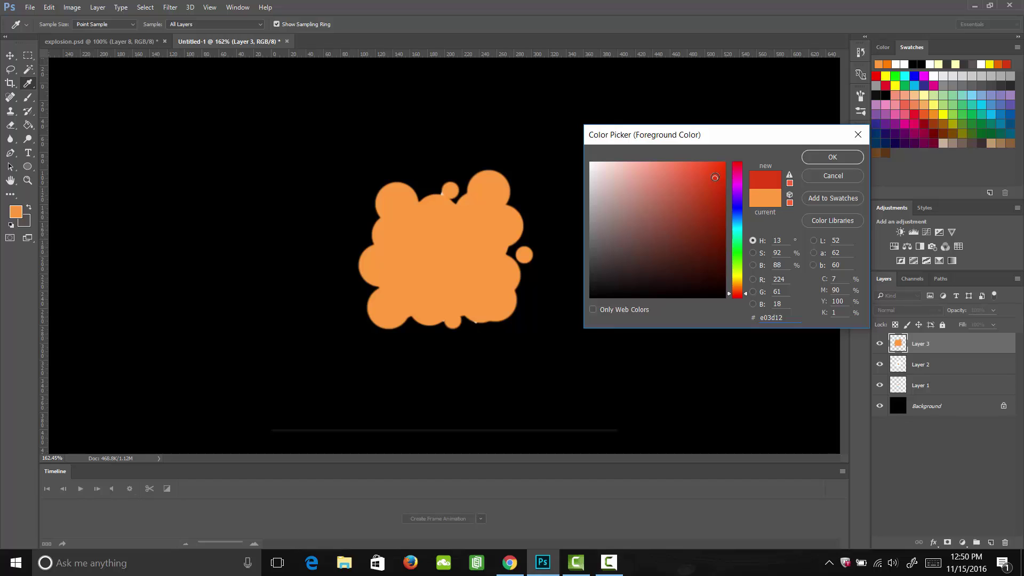
pyautogui.click(825, 158)
# Step: Paint a red inner cloud over the orange one with a 50 px brush, extending it into the corner puffs with a 30 px brush
pyautogui.press('b')
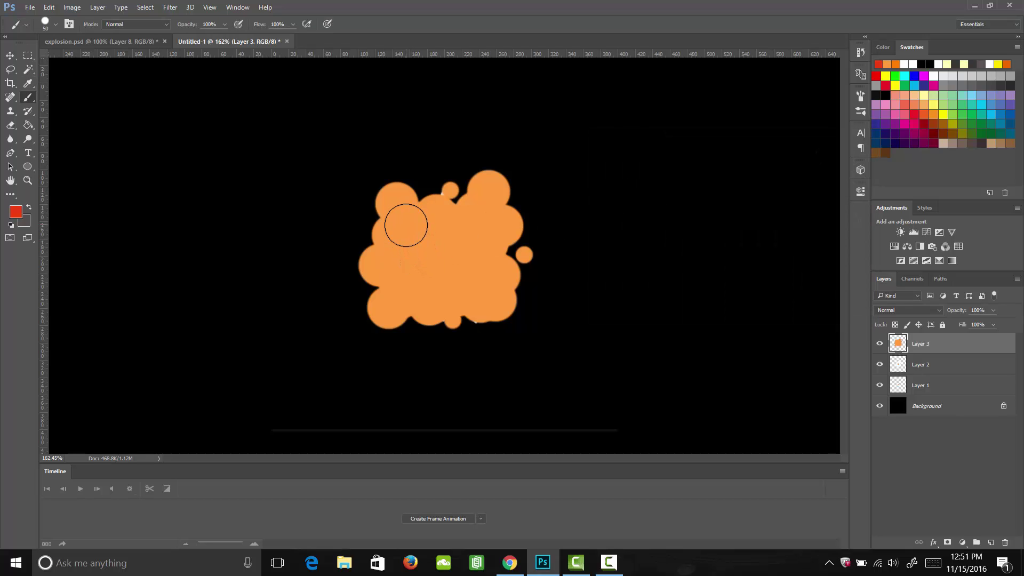
pyautogui.moveTo(406, 224)
pyautogui.mouseDown()
pyautogui.moveTo(475, 231)
pyautogui.moveTo(483, 245)
pyautogui.moveTo(461, 271)
pyautogui.moveTo(455, 264)
pyautogui.moveTo(423, 273)
pyautogui.moveTo(433, 252)
pyautogui.moveTo(420, 250)
pyautogui.moveTo(399, 267)
pyautogui.moveTo(443, 294)
pyautogui.moveTo(482, 307)
pyautogui.mouseUp()
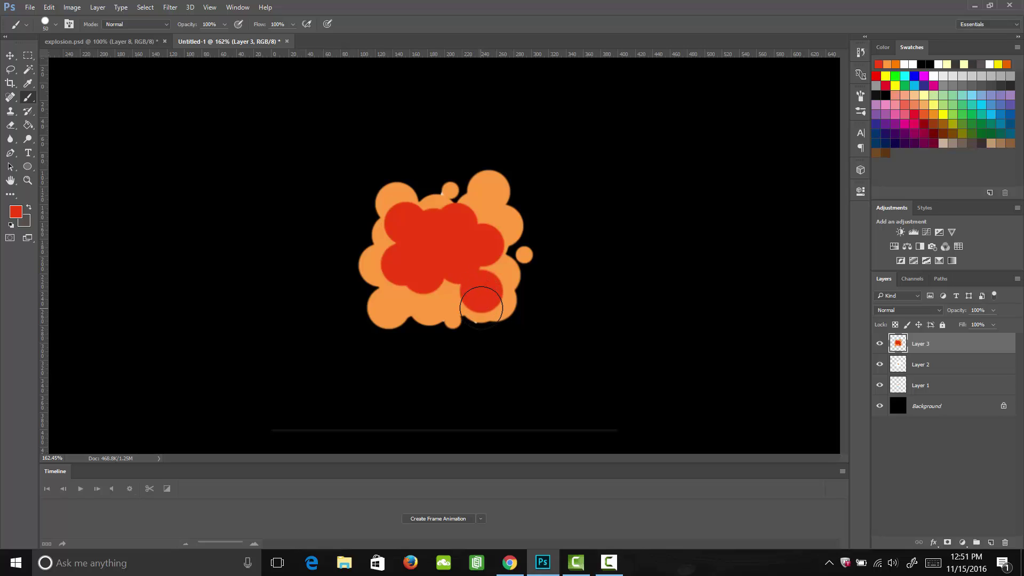
pyautogui.press('[')
pyautogui.press('[')
pyautogui.click(452, 297)
pyautogui.moveTo(436, 293)
pyautogui.mouseDown()
pyautogui.moveTo(448, 290)
pyautogui.moveTo(384, 297)
pyautogui.moveTo(393, 306)
pyautogui.mouseUp()
pyautogui.moveTo(481, 208)
pyautogui.mouseDown()
pyautogui.moveTo(497, 224)
pyautogui.moveTo(489, 192)
pyautogui.moveTo(486, 200)
pyautogui.mouseUp()
pyautogui.moveTo(413, 231); pyautogui.dragTo(399, 204)
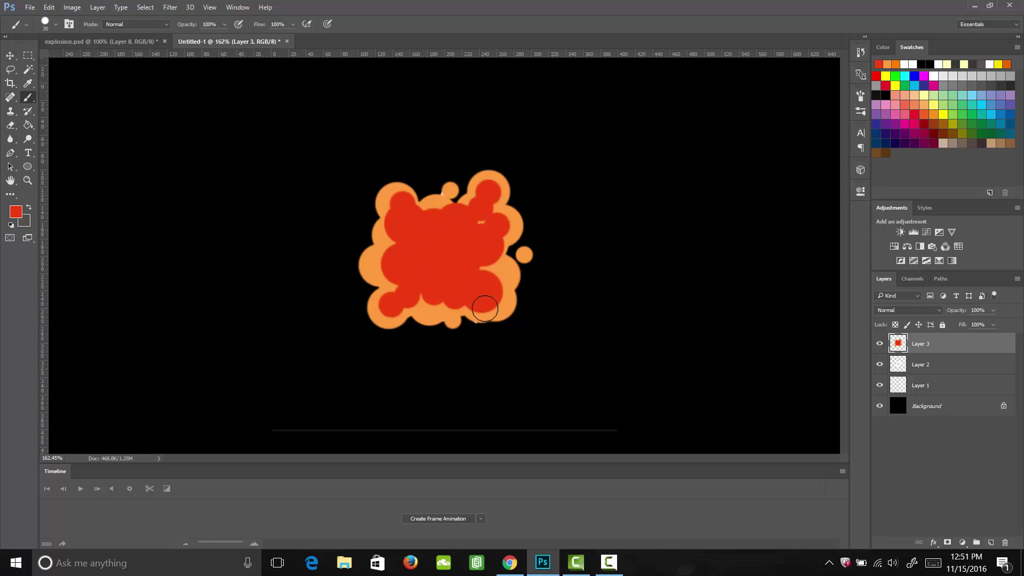
# Step: Fill the remaining gaps along the red cloud's bottom edge and near its upper right corner with red
pyautogui.moveTo(443, 305); pyautogui.dragTo(434, 293)
pyautogui.press(']')
pyautogui.press(']')
pyautogui.click(476, 219)
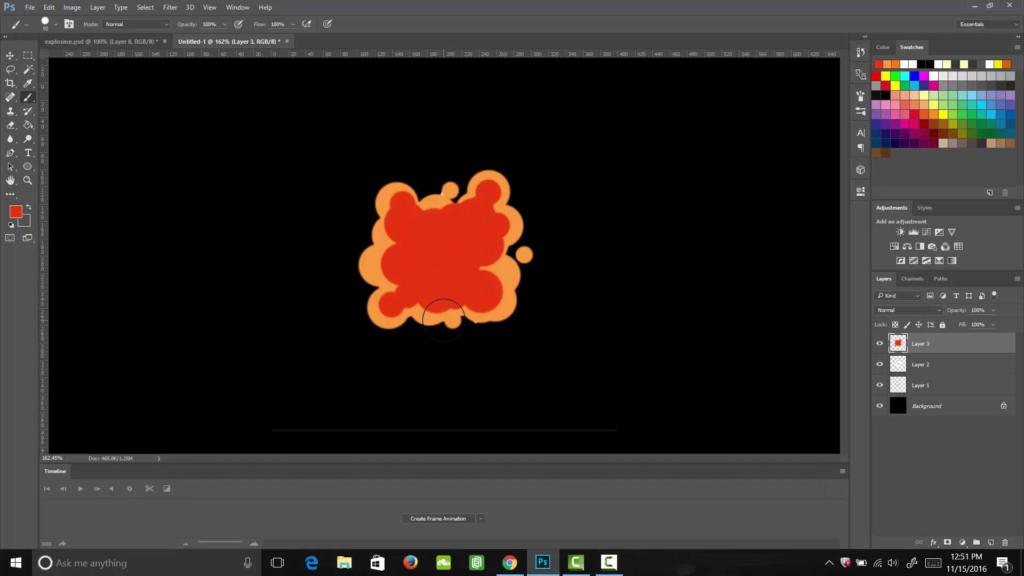
pyautogui.moveTo(444, 320); pyautogui.dragTo(461, 291)
# Step: Set the foreground color to the yellow #ffd200
pyautogui.click(17, 212)
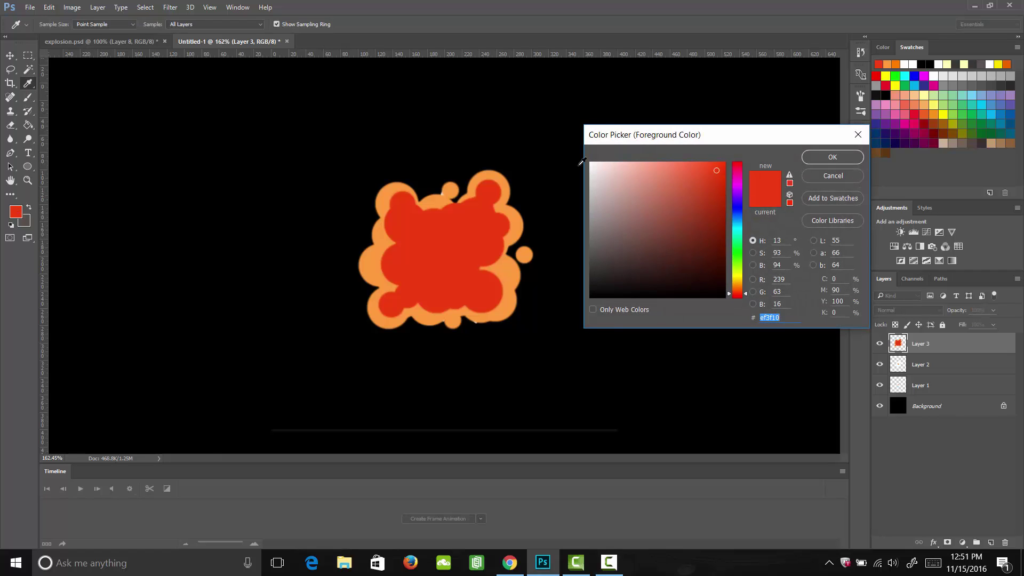
pyautogui.moveTo(737, 291); pyautogui.dragTo(737, 274)
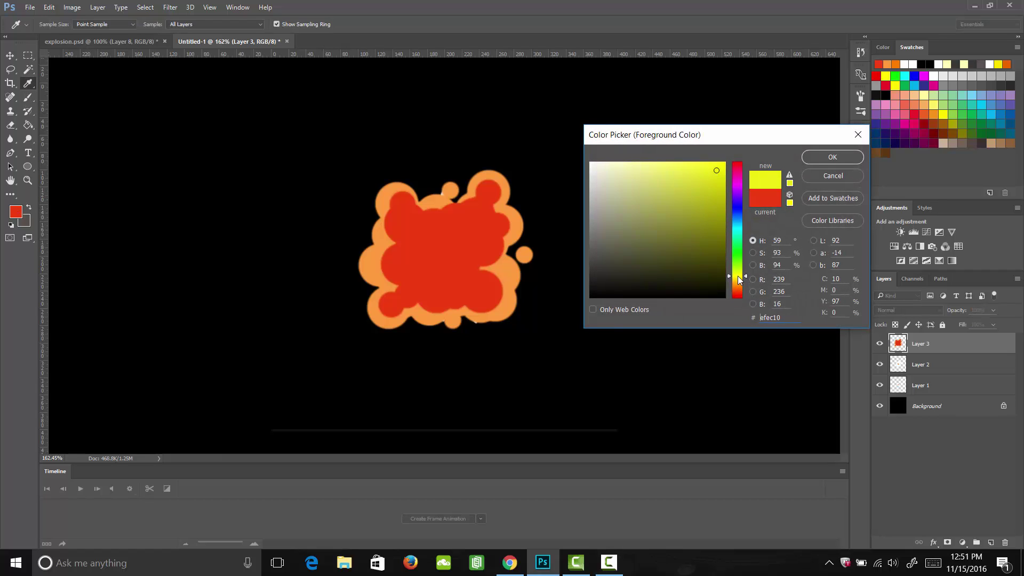
pyautogui.moveTo(718, 168); pyautogui.dragTo(735, 146)
pyautogui.click(737, 280)
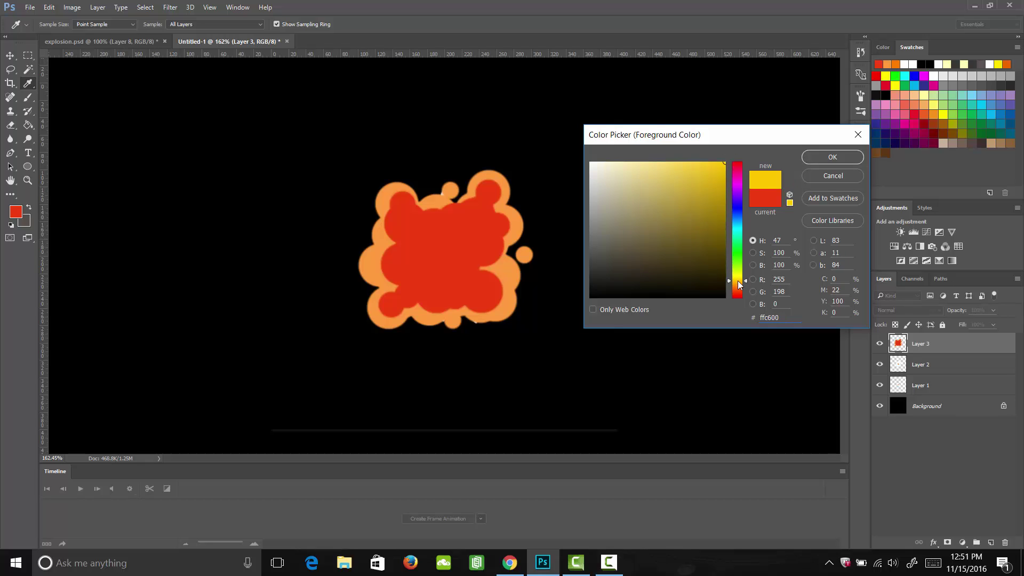
pyautogui.moveTo(738, 281); pyautogui.dragTo(738, 279)
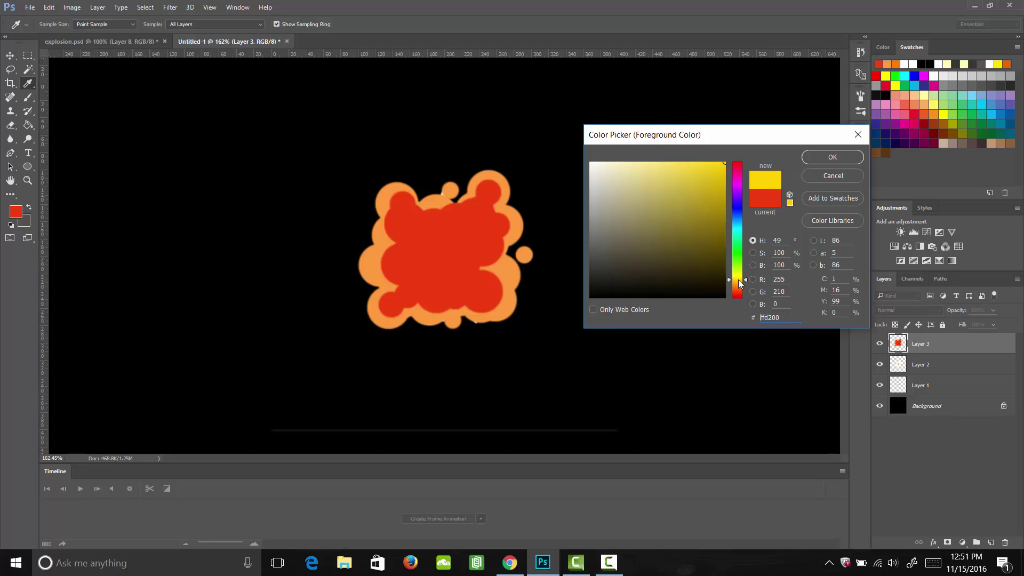
pyautogui.click(824, 158)
# Step: Dab six yellow circles over the red cloud with the 50 px brush
pyautogui.press('b')
pyautogui.click(400, 254)
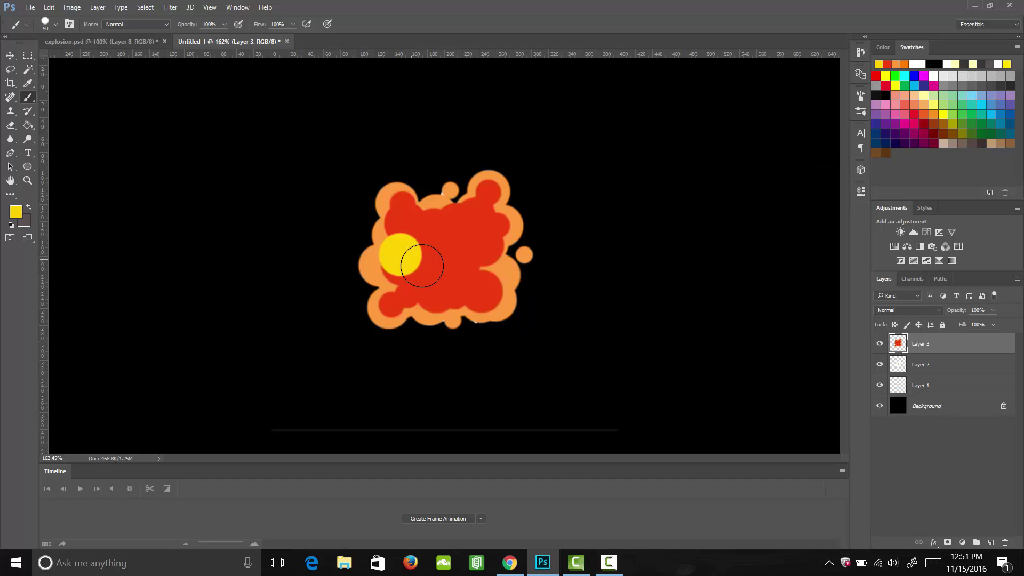
pyautogui.click(452, 296)
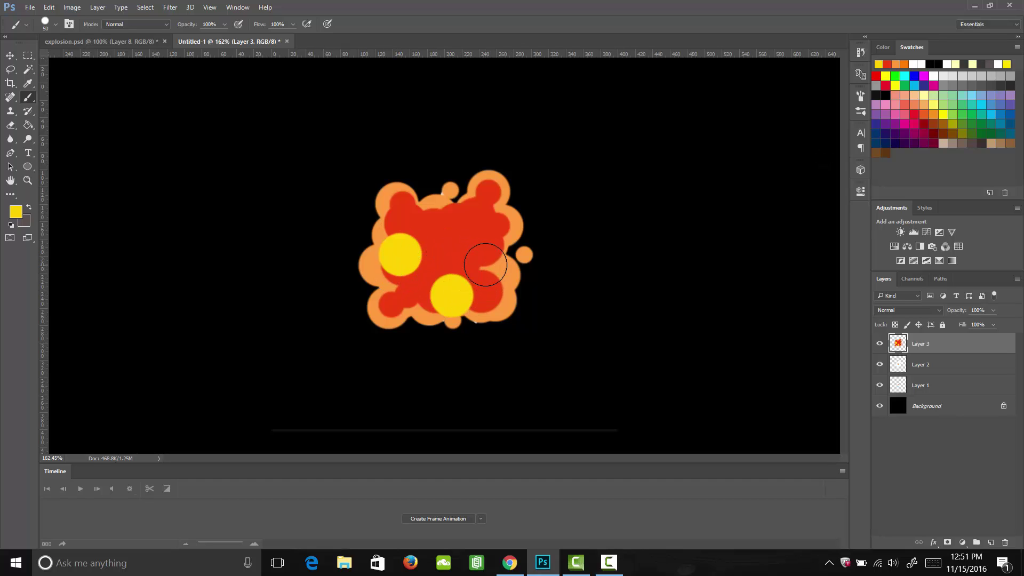
pyautogui.click(485, 264)
pyautogui.click(489, 235)
pyautogui.click(442, 228)
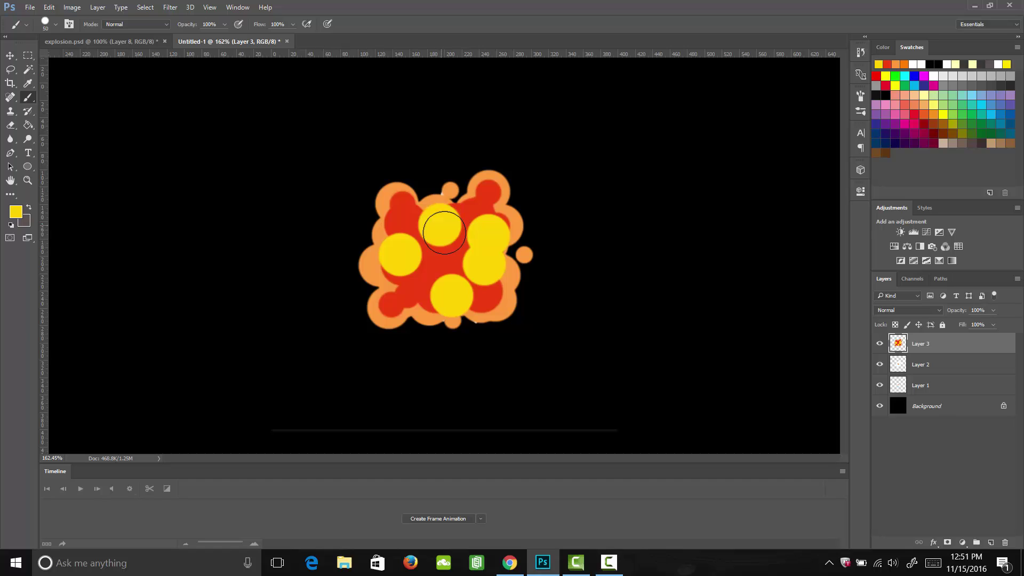
pyautogui.click(401, 293)
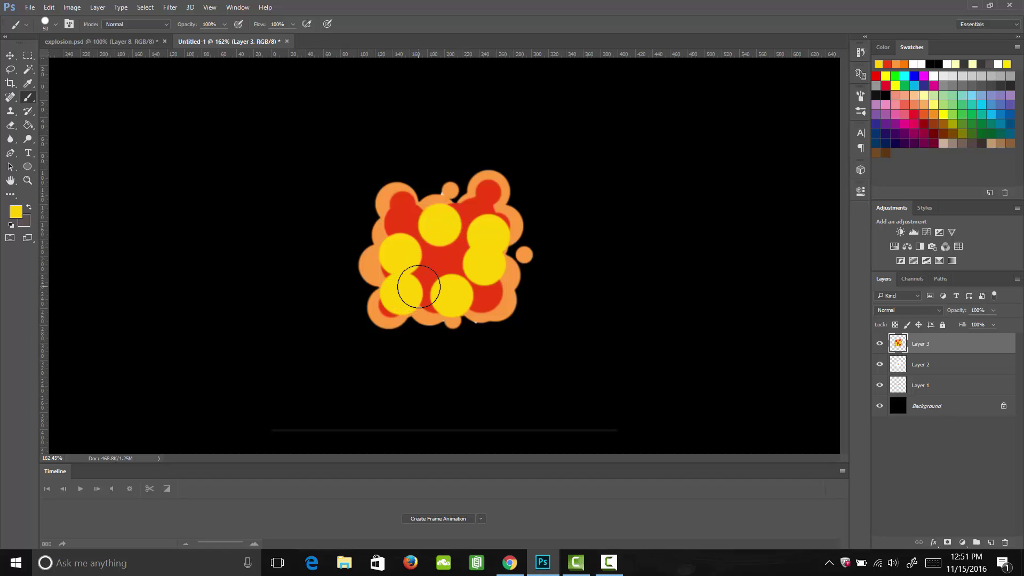
# Step: Dab three smaller yellow circles at the cloud's middle, upper left and upper right
pyautogui.press('[')
pyautogui.press('[')
pyautogui.press('[')
pyautogui.click(427, 264)
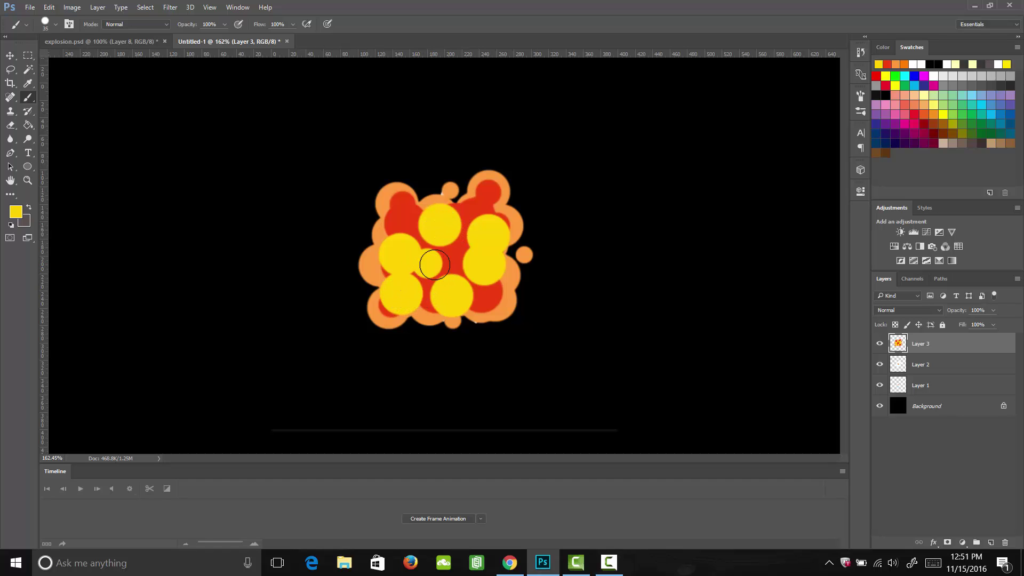
pyautogui.click(401, 212)
pyautogui.click(481, 200)
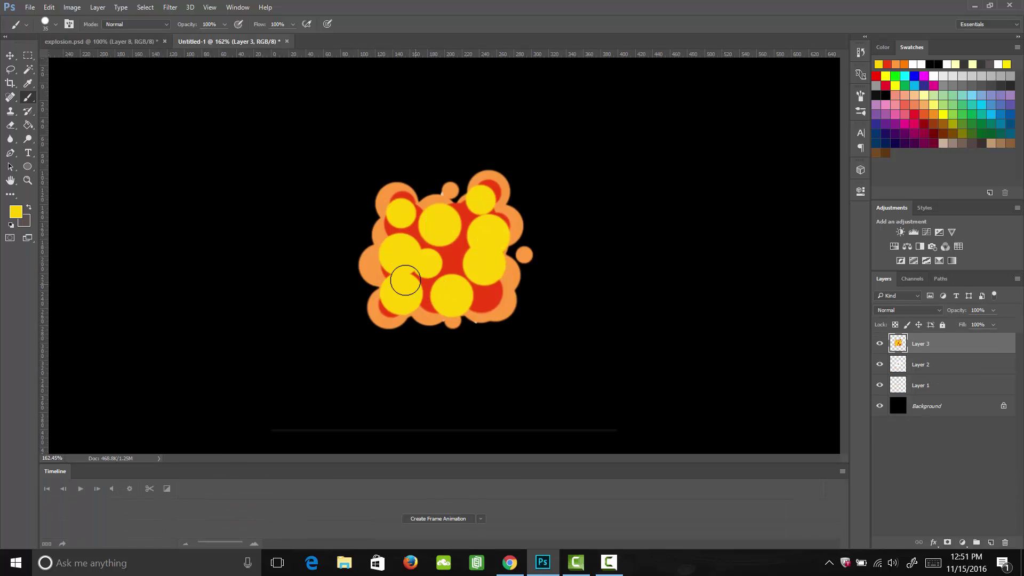
# Step: Set the foreground color to white
pyautogui.click(16, 211)
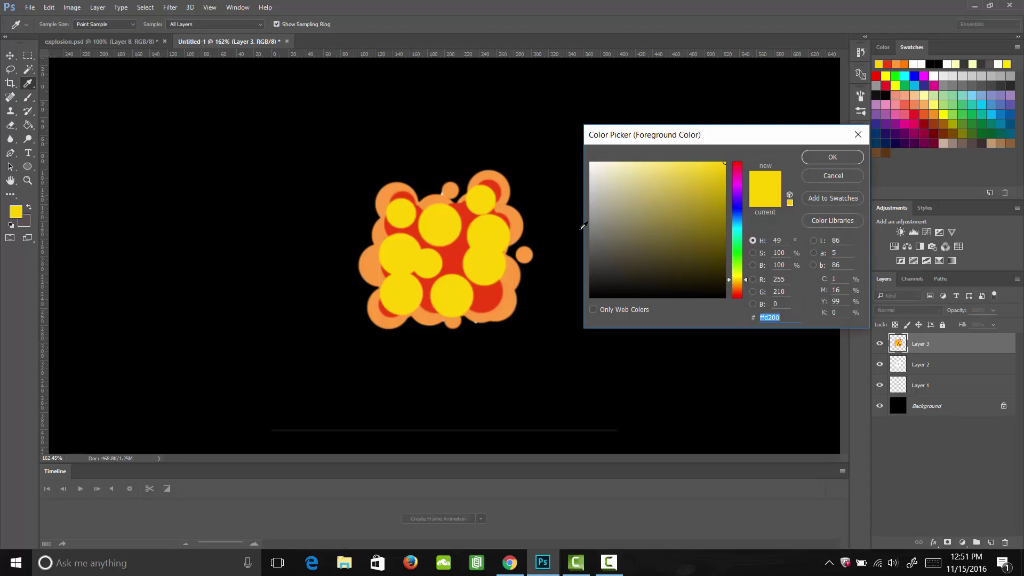
pyautogui.moveTo(597, 203)
pyautogui.mouseDown()
pyautogui.moveTo(612, 176)
pyautogui.moveTo(587, 159)
pyautogui.mouseUp()
pyautogui.click(816, 157)
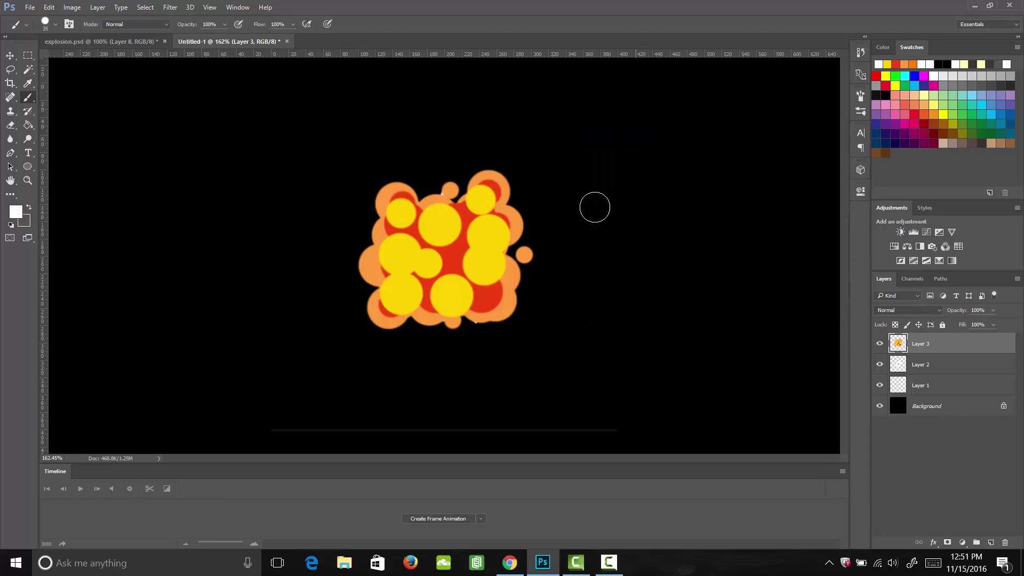
# Step: Paint a white highlight inside every yellow circle, using a smaller brush for the small circles
pyautogui.press('[')
pyautogui.click(399, 255)
pyautogui.click(401, 291)
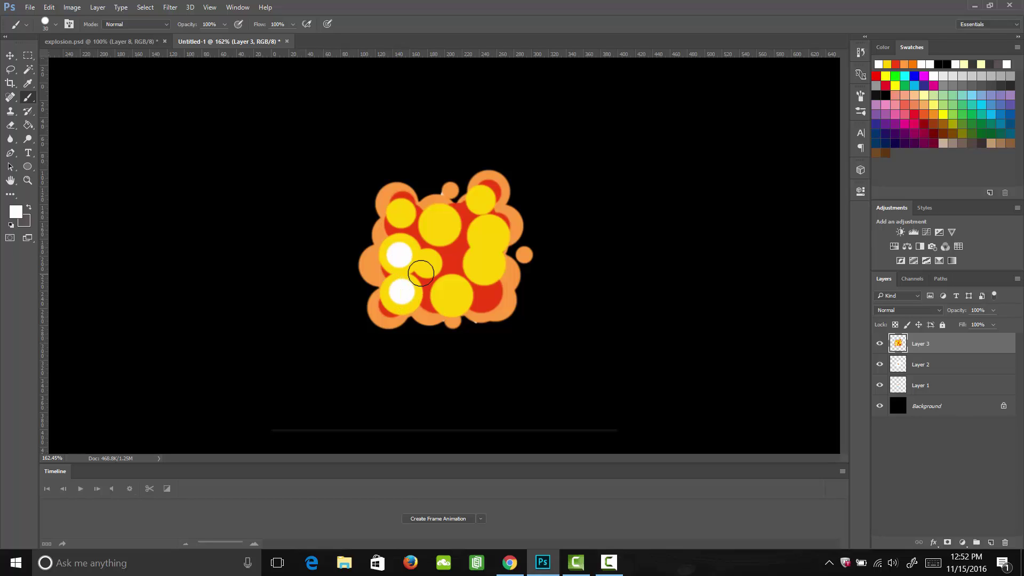
pyautogui.click(441, 228)
pyautogui.moveTo(485, 267)
pyautogui.mouseDown()
pyautogui.moveTo(489, 233)
pyautogui.moveTo(484, 269)
pyautogui.mouseUp()
pyautogui.press('[')
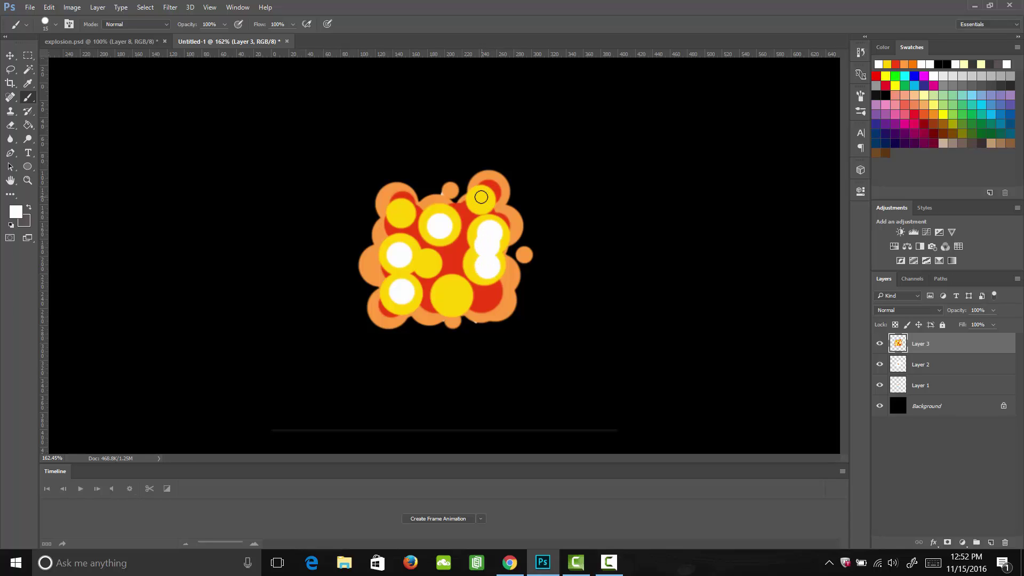
pyautogui.click(481, 197)
pyautogui.moveTo(448, 294); pyautogui.dragTo(451, 291)
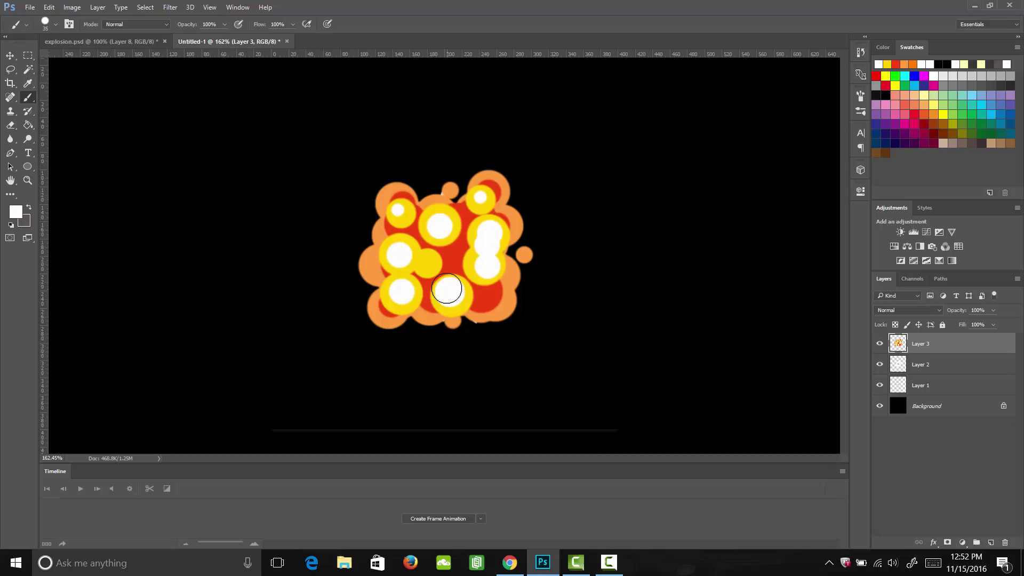
pyautogui.click(426, 259)
# Step: Add a new layer above Layer 3 and sample the explosion's red as the foreground color
pyautogui.click(990, 542)
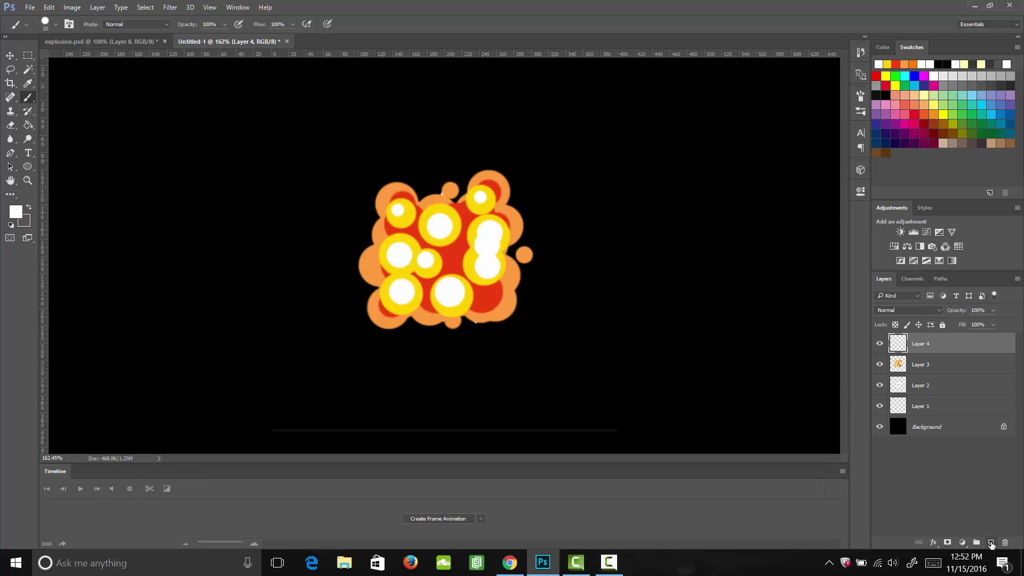
pyautogui.press('i')
pyautogui.click(460, 248)
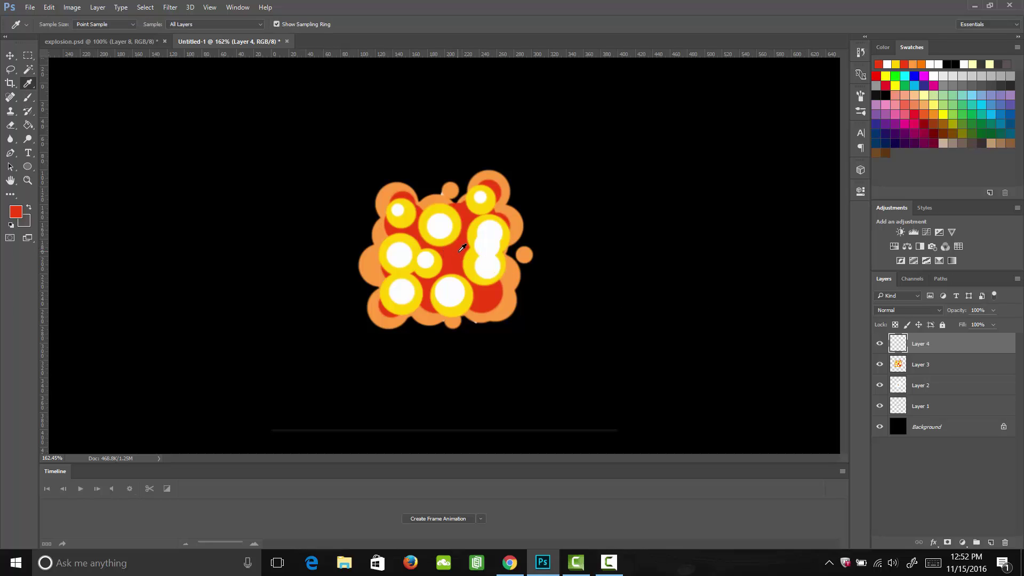
# Step: Paint a solid, bumpy red cloud over the previous explosion frame on Layer 4 with a 70 px brush
pyautogui.press('b')
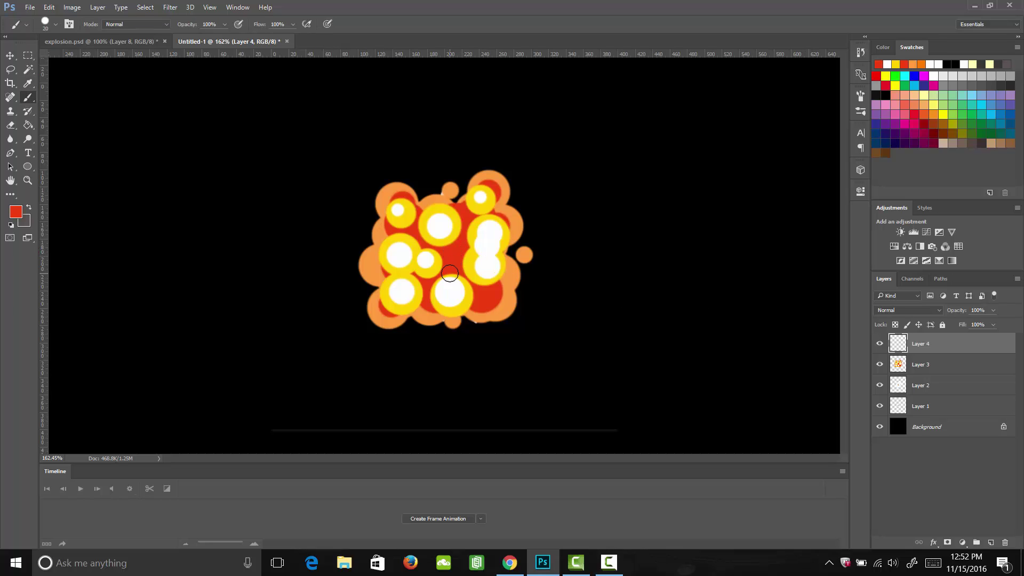
pyautogui.press(']')
pyautogui.press(']')
pyautogui.press(']')
pyautogui.press(']')
pyautogui.press(']')
pyautogui.click(455, 298)
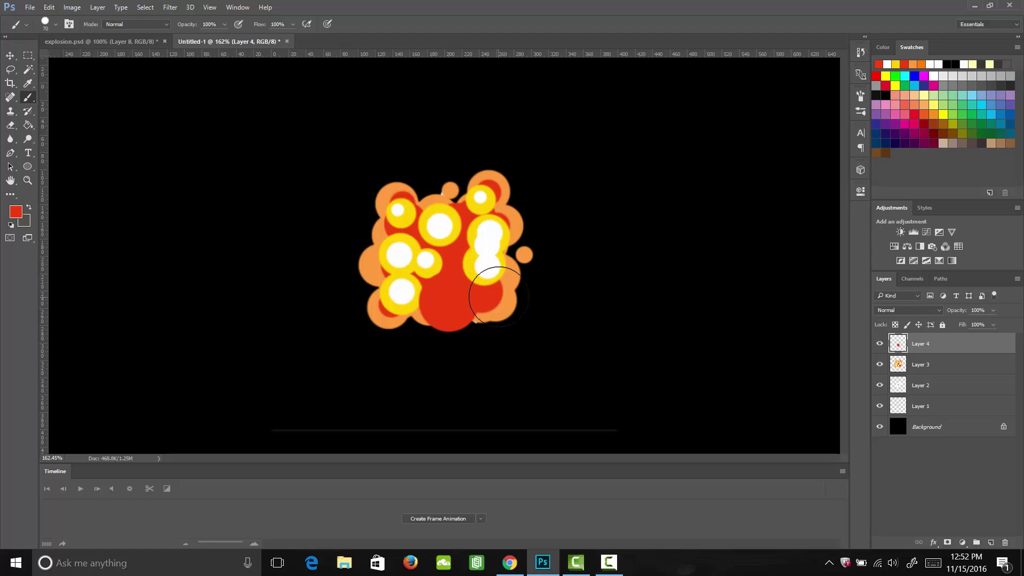
pyautogui.click(500, 297)
pyautogui.click(395, 300)
pyautogui.click(373, 252)
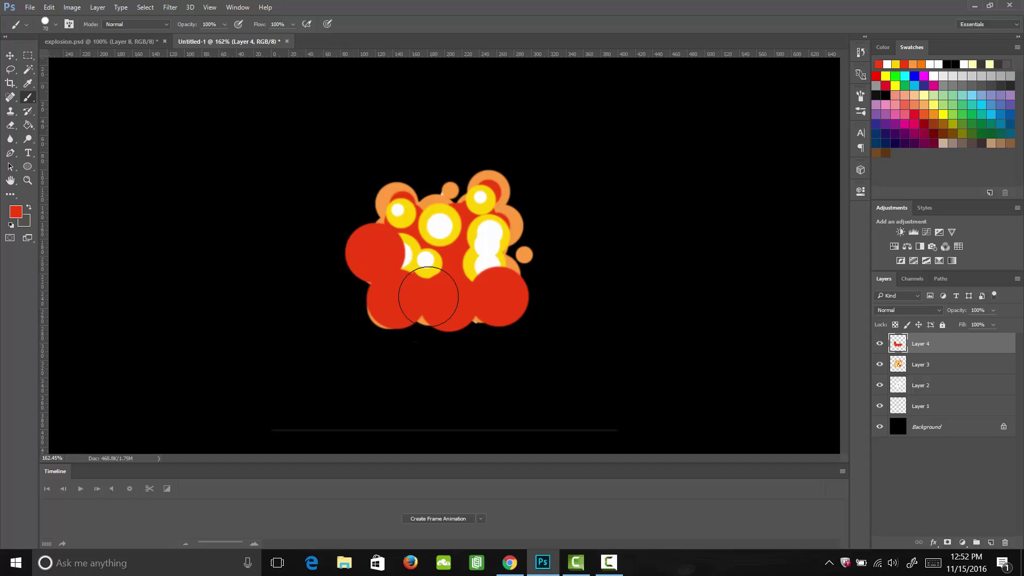
pyautogui.click(425, 262)
pyautogui.click(423, 216)
pyautogui.click(461, 219)
pyautogui.click(499, 234)
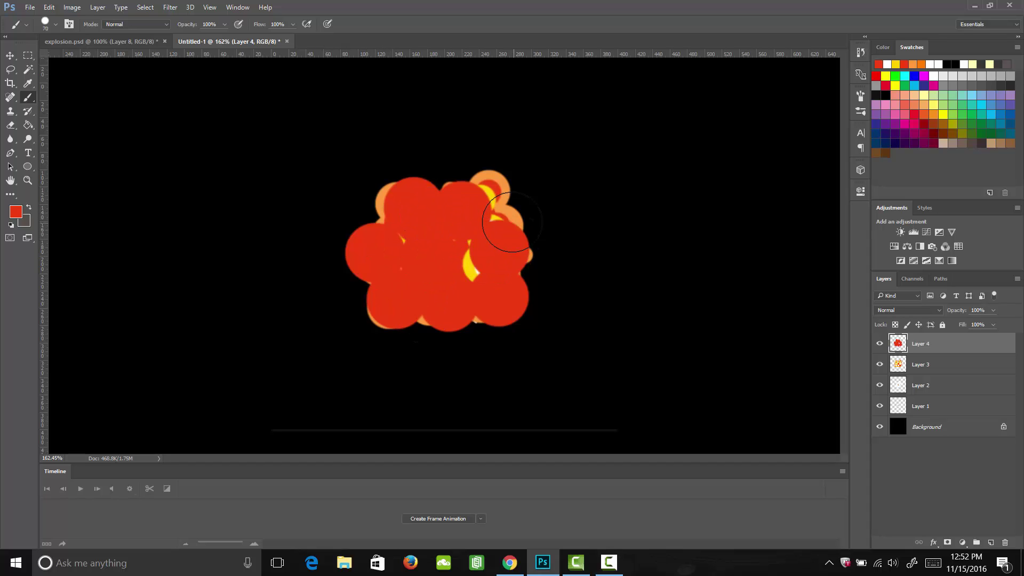
pyautogui.click(458, 269)
pyautogui.click(405, 239)
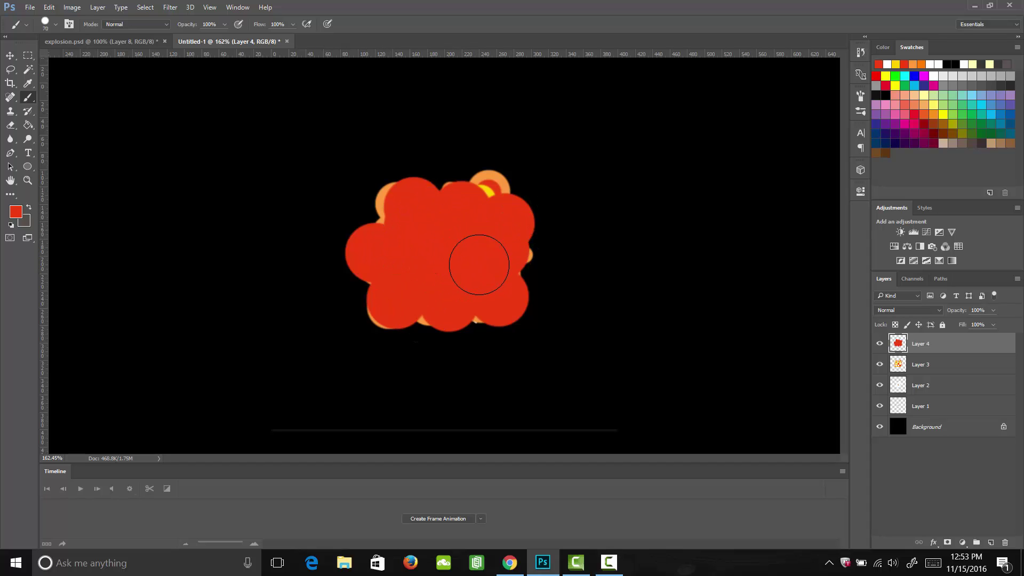
# Step: Paint small red bumps around the edge of the red cloud on Layer 4 with a 35 px brush
pyautogui.press('[')
pyautogui.press('[')
pyautogui.press('[')
pyautogui.press('[')
pyautogui.press('[')
pyautogui.click(419, 329)
pyautogui.click(473, 324)
pyautogui.click(534, 274)
pyautogui.click(539, 229)
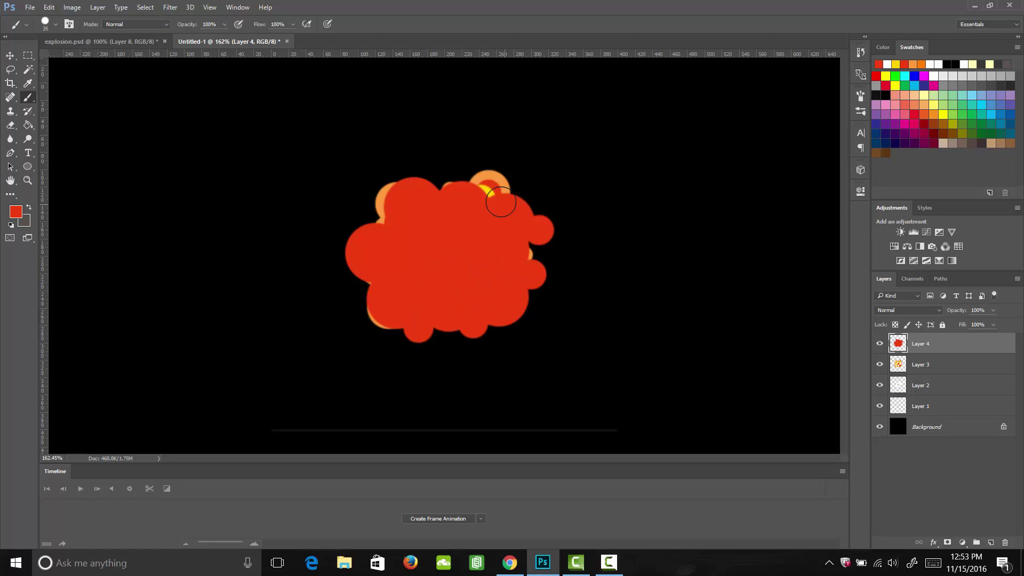
pyautogui.click(500, 188)
pyautogui.click(448, 180)
pyautogui.click(372, 213)
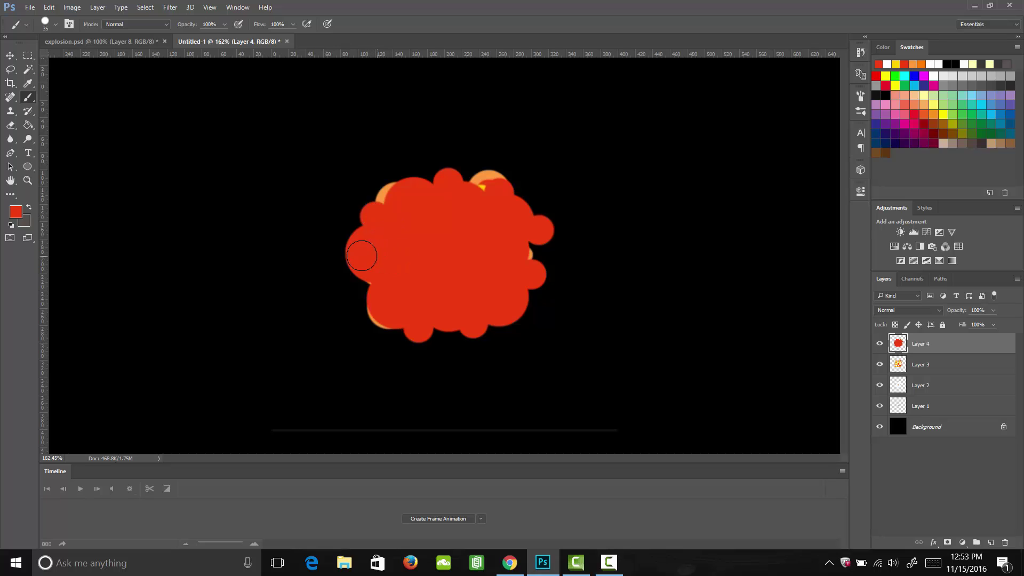
pyautogui.click(360, 285)
pyautogui.click(384, 310)
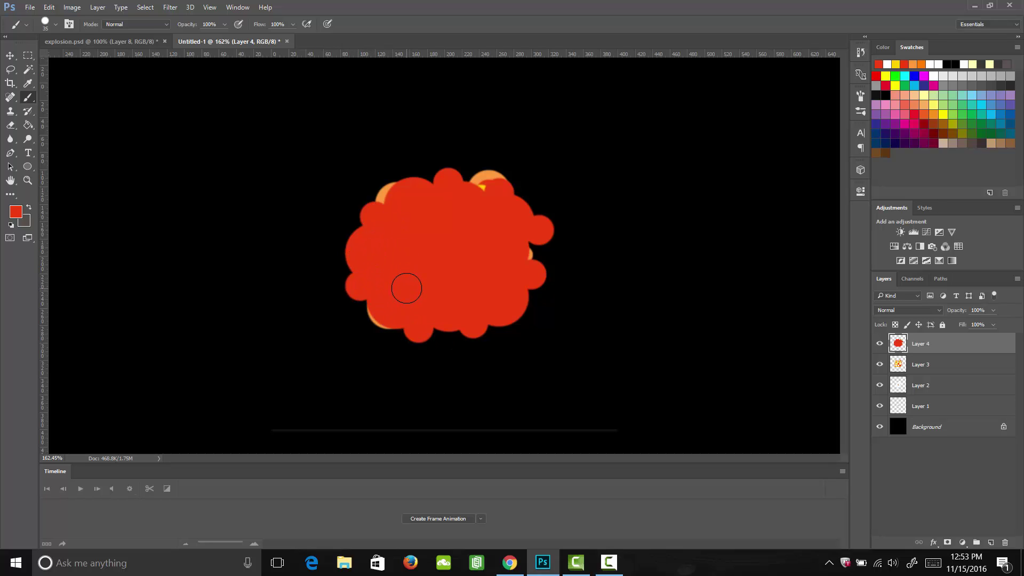
# Step: Hide Layer 4 temporarily to sample the orange of the explosion beneath as the foreground color, and show it again
pyautogui.click(879, 344)
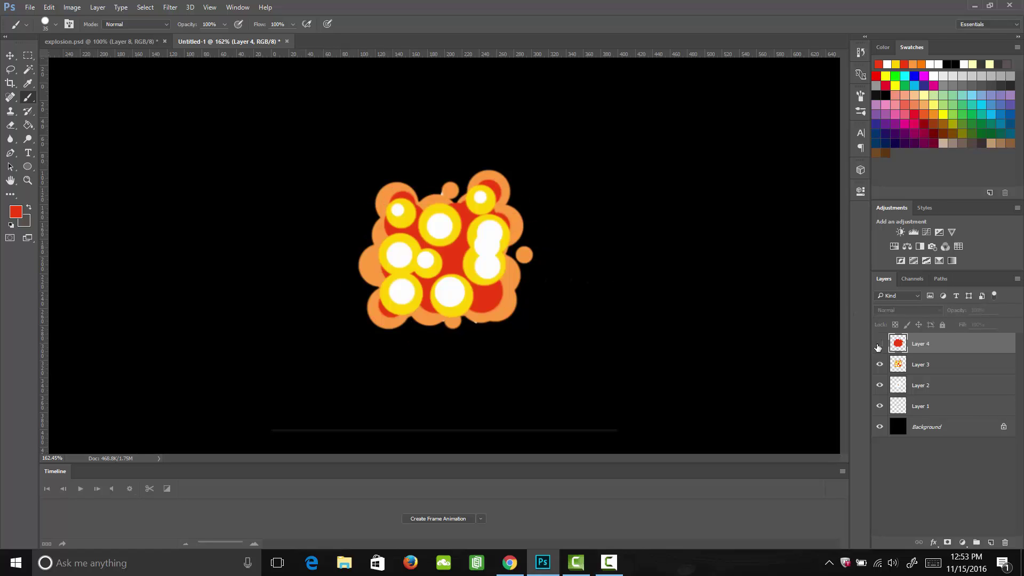
pyautogui.press('i')
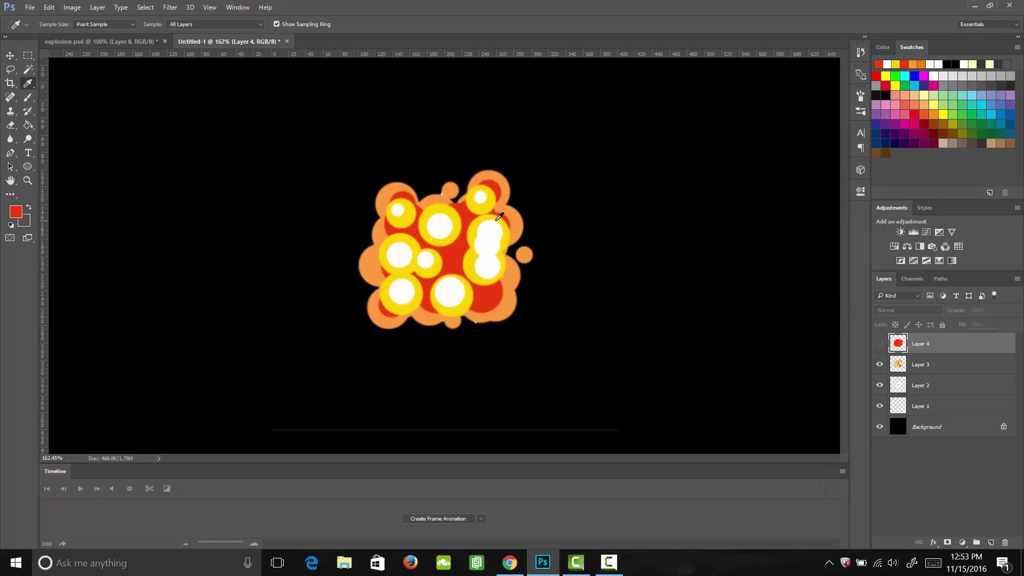
pyautogui.click(523, 225)
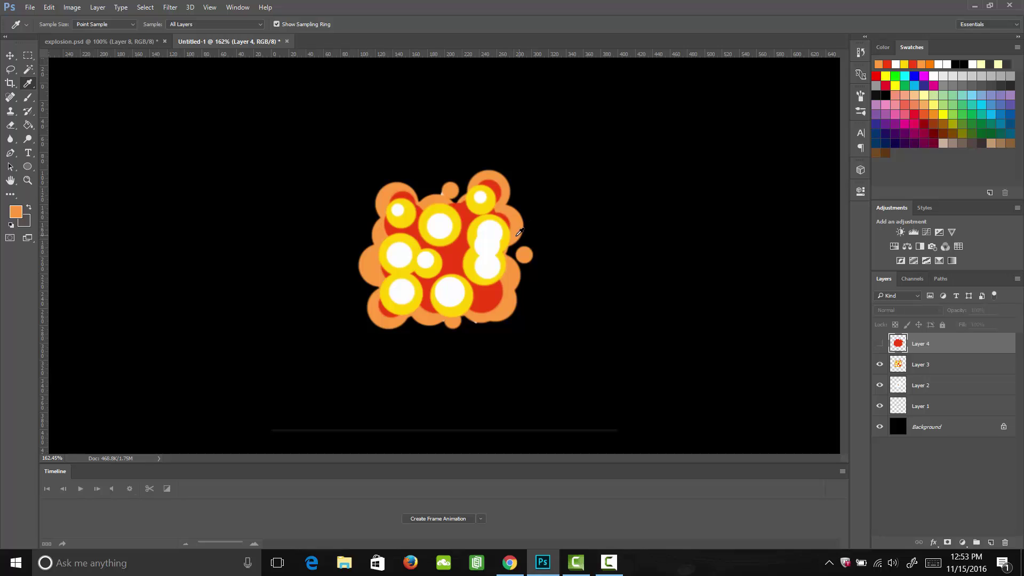
pyautogui.click(880, 344)
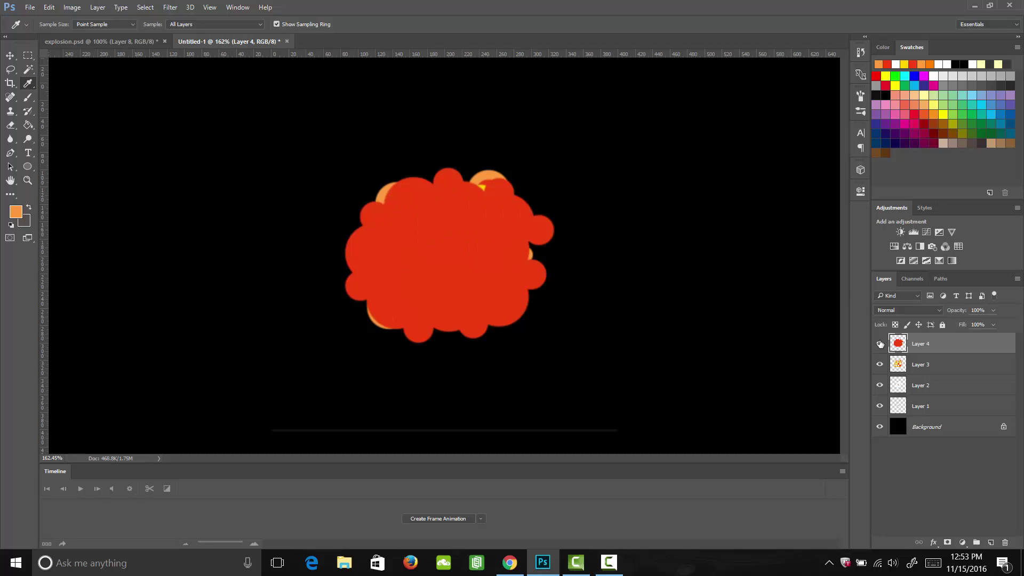
# Step: Paint four large orange circles spread over the red cloud on Layer 4 with a 60 px brush
pyautogui.press('b')
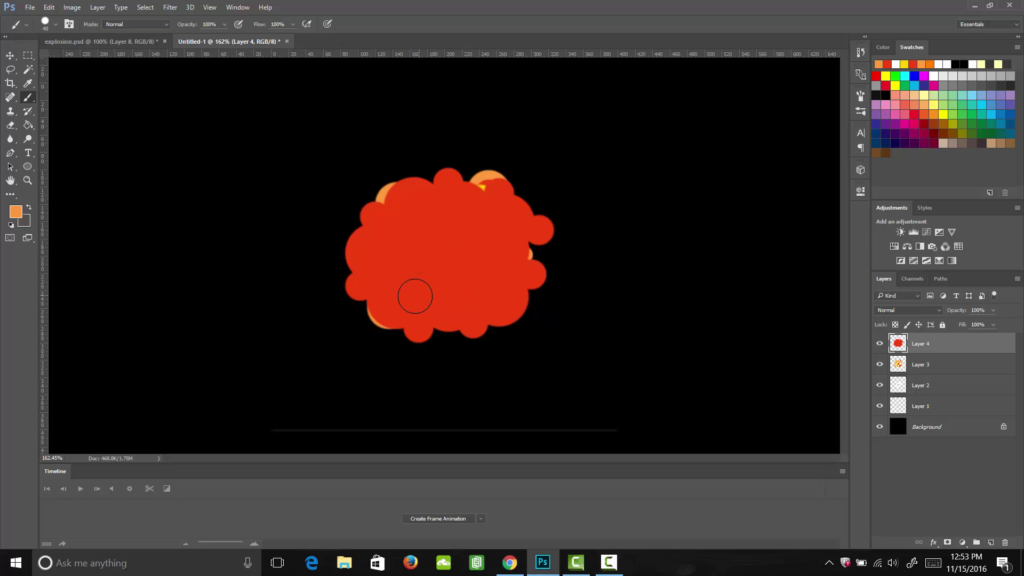
pyautogui.press(']')
pyautogui.press(']')
pyautogui.click(404, 290)
pyautogui.click(482, 291)
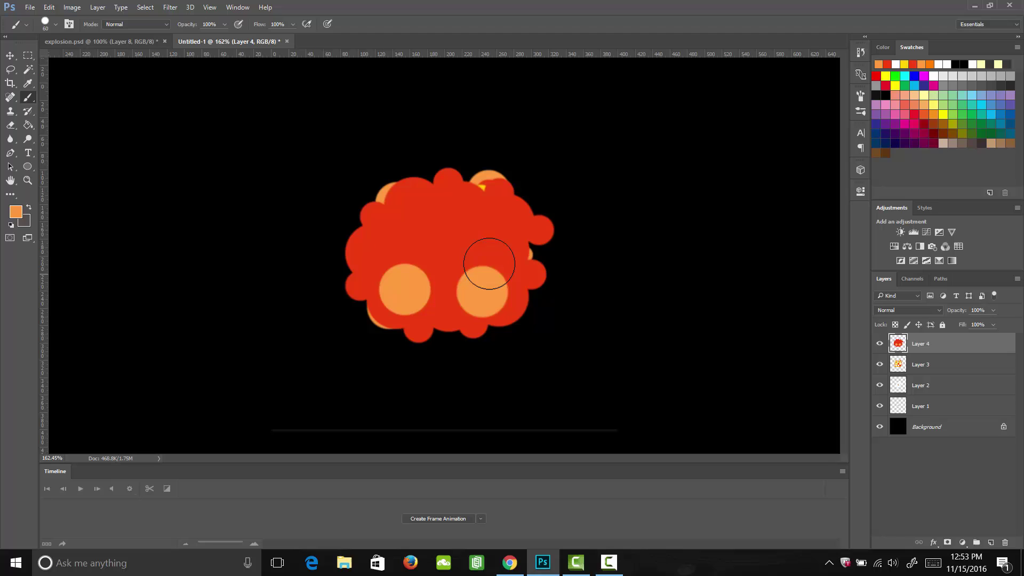
pyautogui.click(501, 235)
pyautogui.click(444, 218)
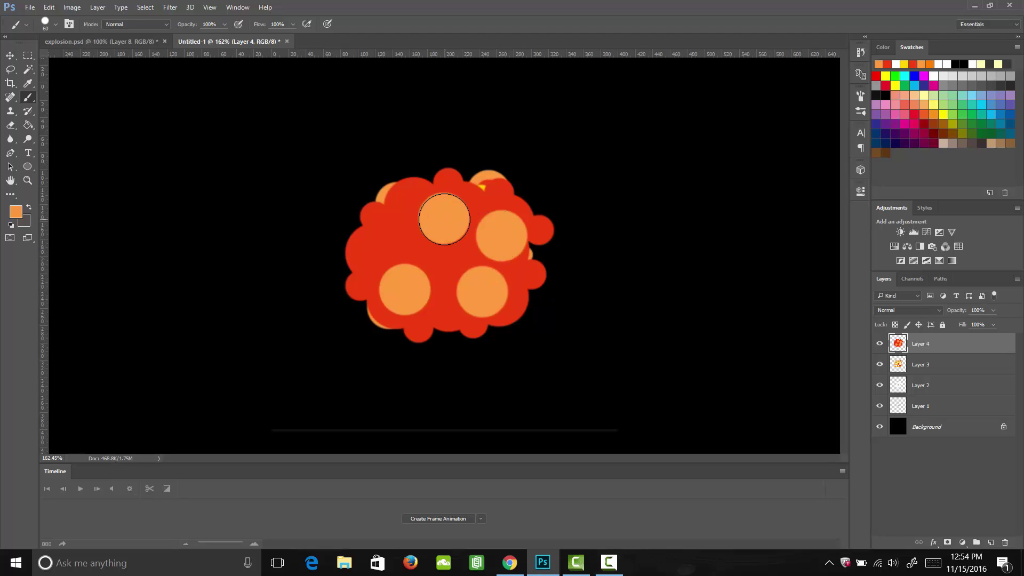
# Step: Add five smaller orange circles between and beside the large ones with a 35 px brush
pyautogui.press('[')
pyautogui.press('[')
pyautogui.press('[')
pyautogui.press('[')
pyautogui.click(414, 202)
pyautogui.click(501, 215)
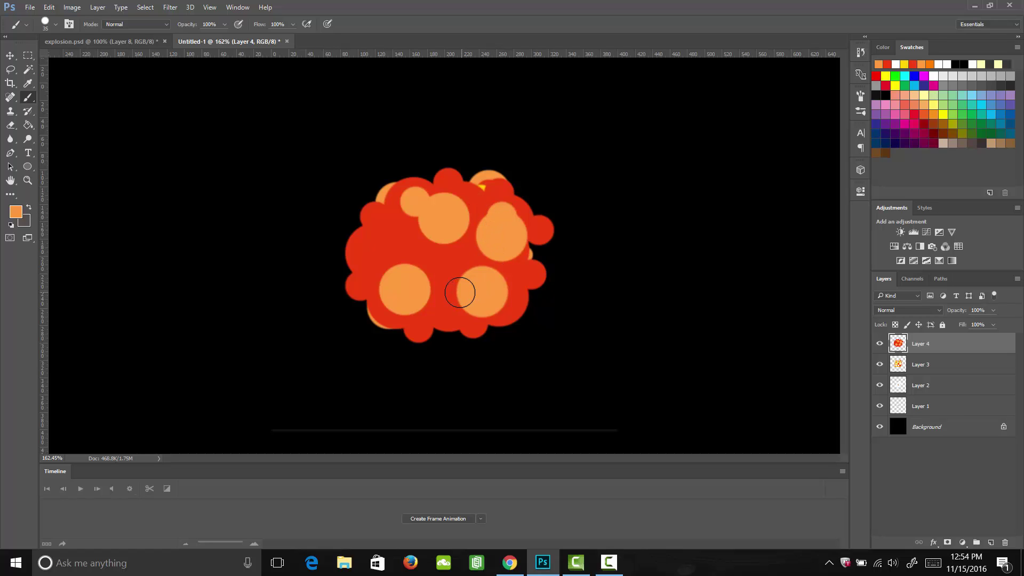
pyautogui.click(446, 263)
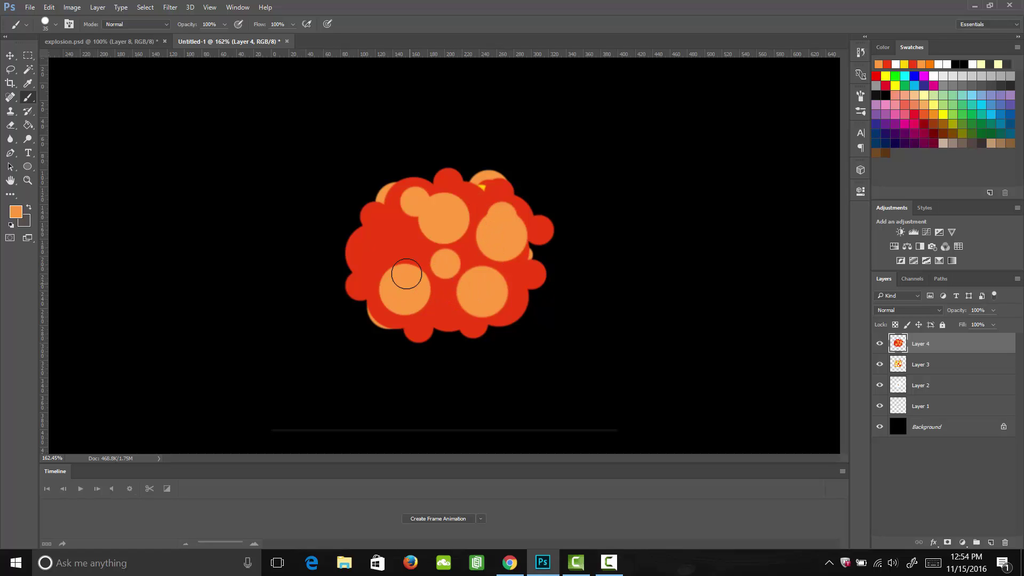
pyautogui.click(368, 254)
pyautogui.click(382, 239)
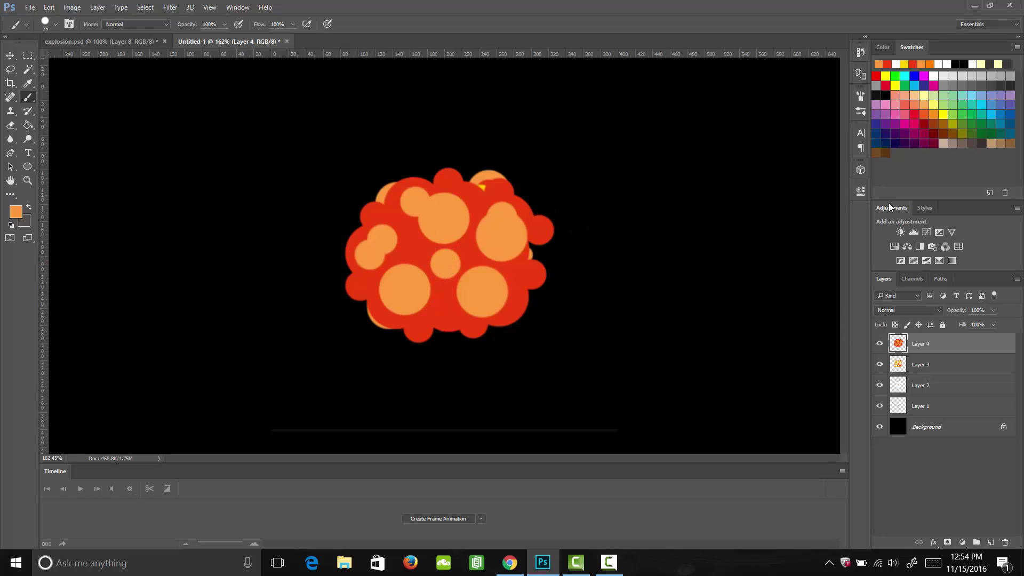
# Step: Set the foreground color to the recently used yellow and paint a yellow center in each of the four large orange circles
pyautogui.click(904, 64)
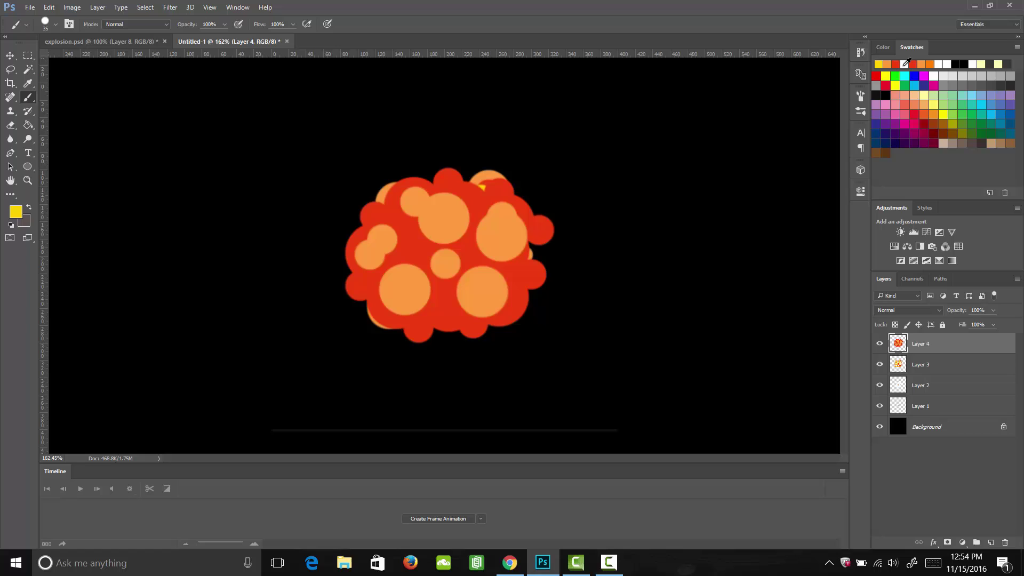
pyautogui.click(443, 212)
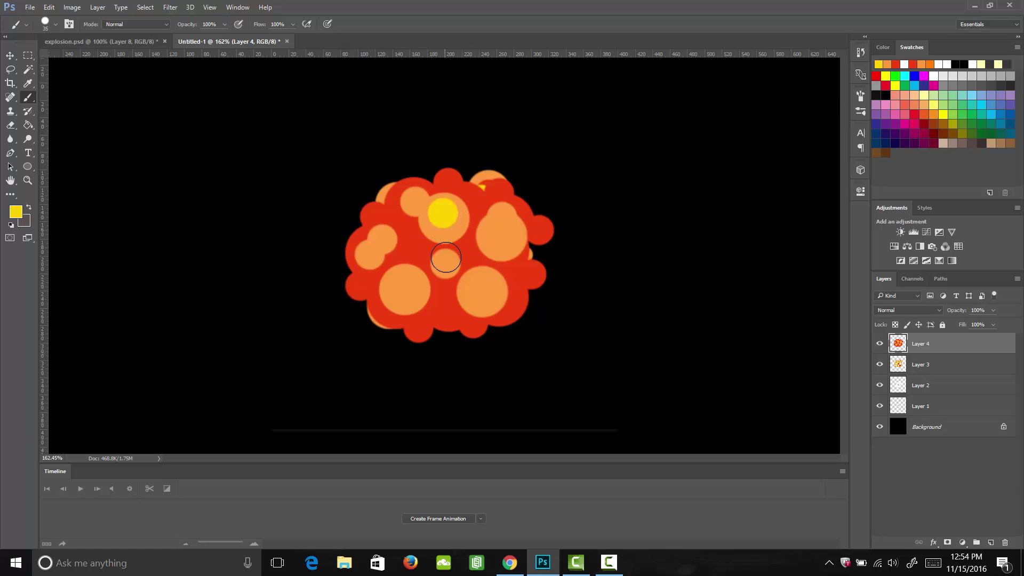
pyautogui.click(402, 288)
pyautogui.click(481, 289)
pyautogui.click(497, 233)
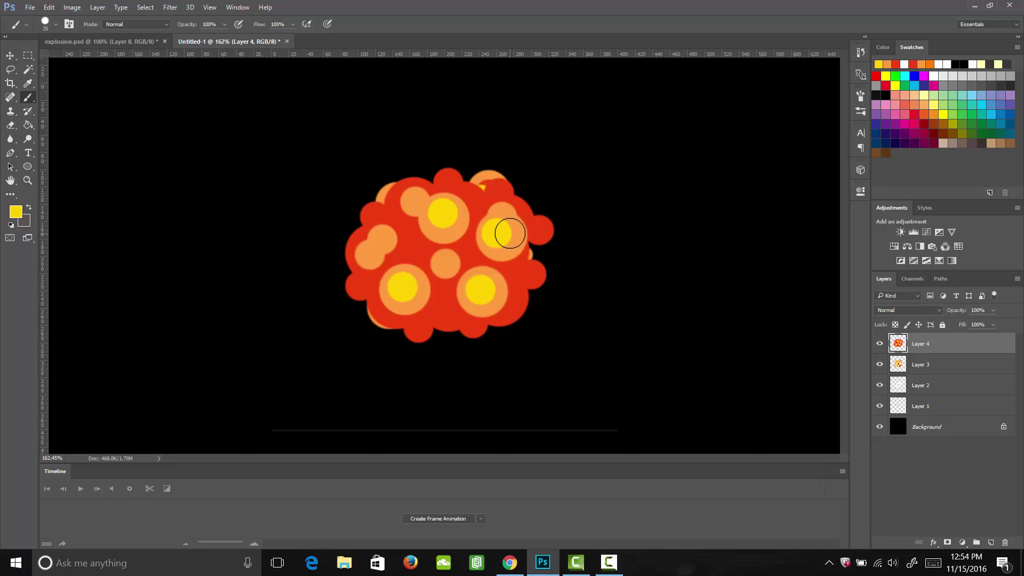
# Step: Paint smaller yellow centers in the five small orange circles, reducing the brush size to fit them
pyautogui.press(']')
pyautogui.press('[')
pyautogui.press('[')
pyautogui.press('[')
pyautogui.click(382, 239)
pyautogui.press('[')
pyautogui.click(369, 251)
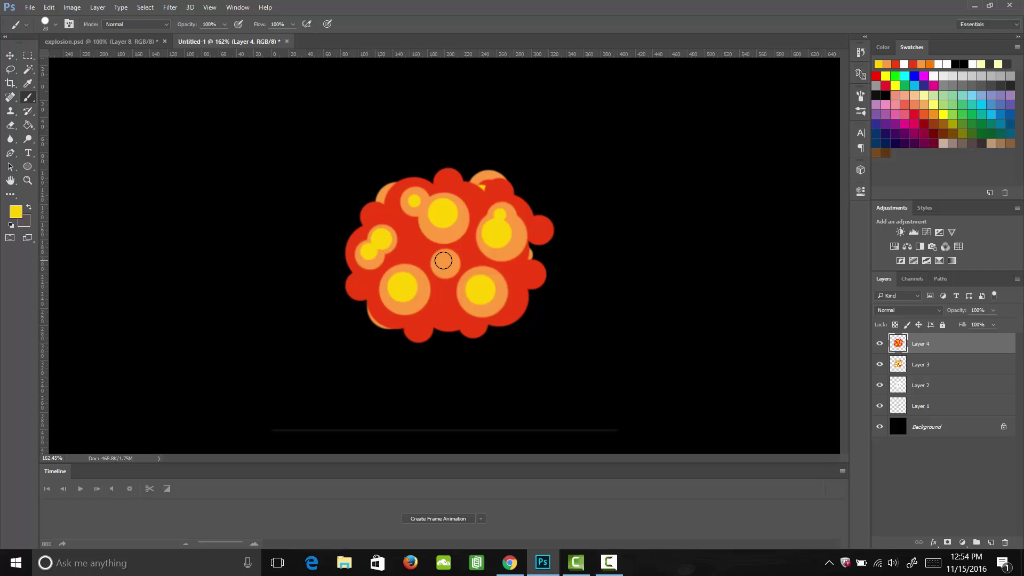
pyautogui.click(444, 260)
pyautogui.press('[')
pyautogui.press('[')
# Step: Hide Layers 1 to 4, and show them again one by one from the lowest up to review the explosion's progression
pyautogui.moveTo(880, 344); pyautogui.dragTo(879, 406)
pyautogui.click(879, 406)
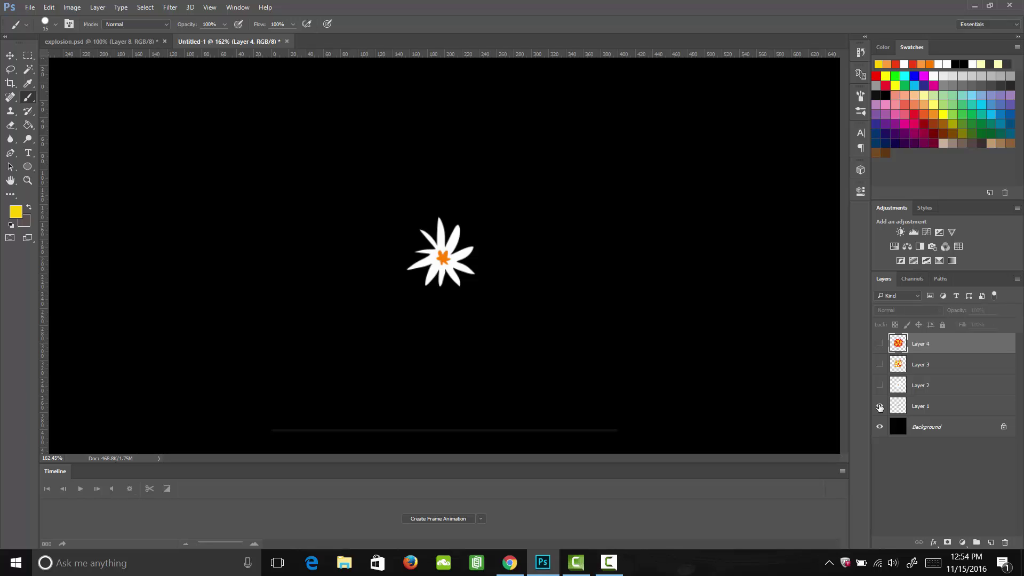
pyautogui.click(880, 386)
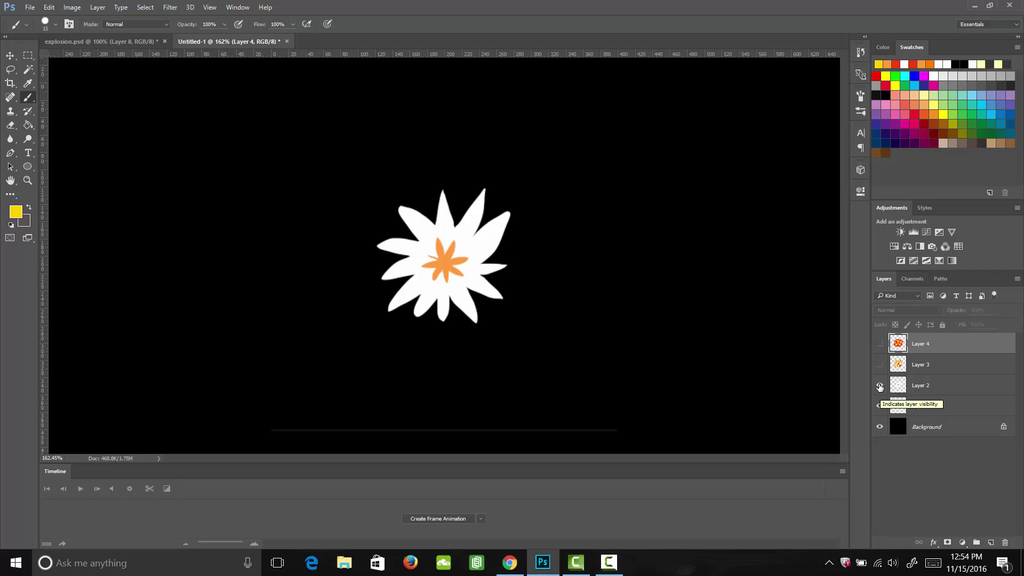
pyautogui.click(880, 365)
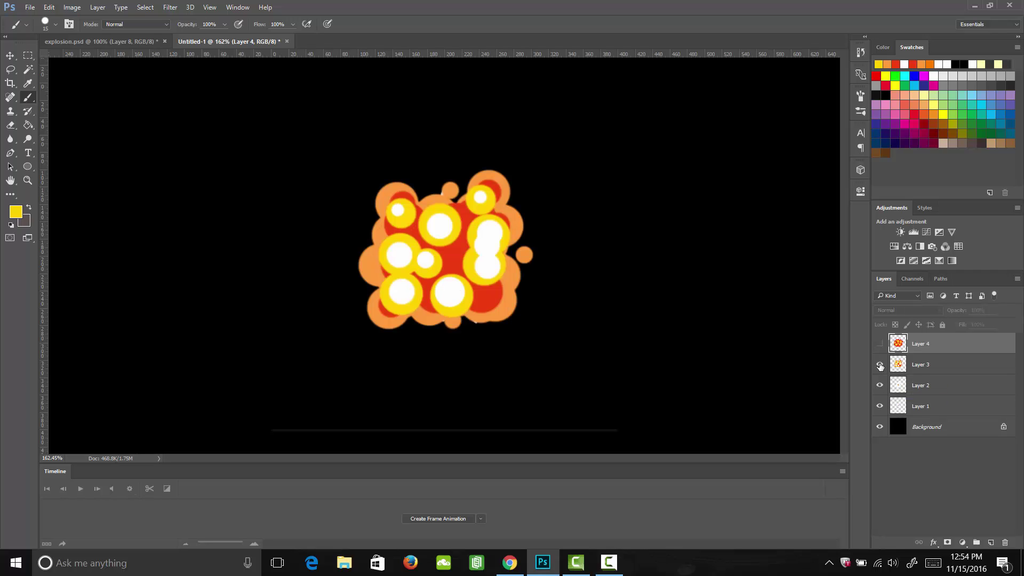
pyautogui.click(880, 344)
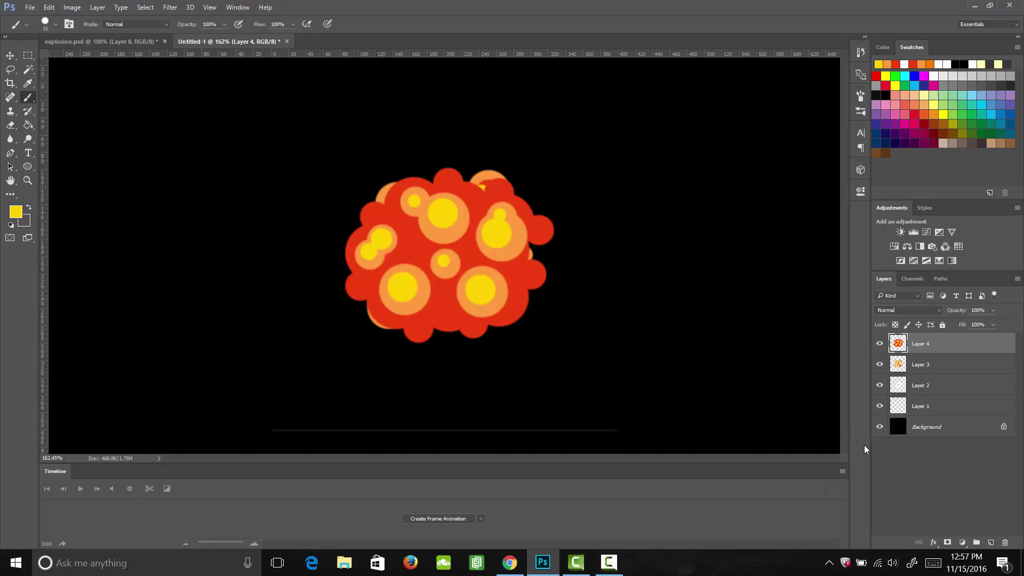
# Step: Add a new layer above Layer 4 and hide Layers 1, 2 and 3, keeping Layer 4 visible
pyautogui.hotkey('ctrl', 'shift', 'alt', 'n')
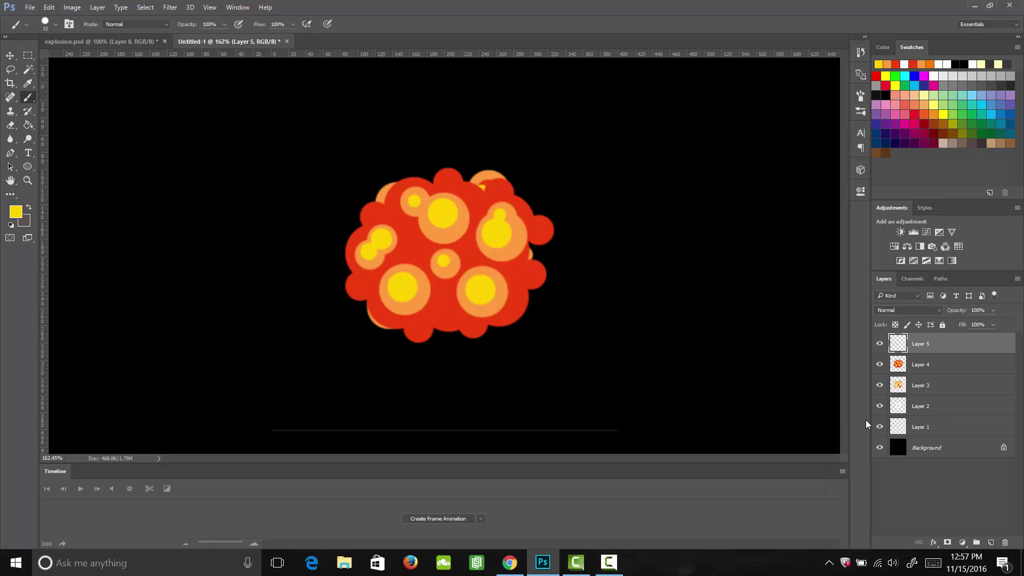
pyautogui.moveTo(880, 385); pyautogui.dragTo(880, 406)
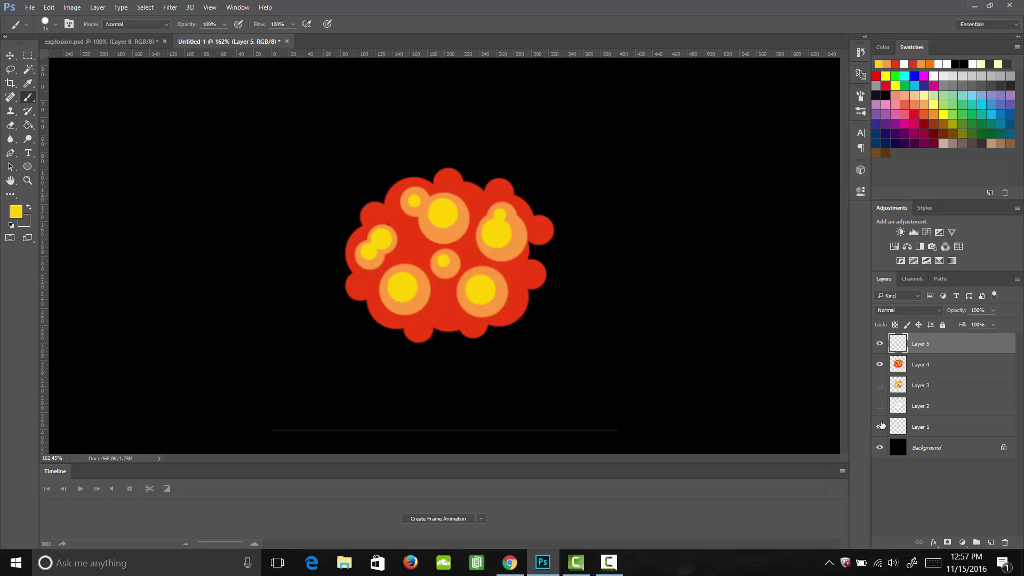
pyautogui.click(880, 427)
pyautogui.click(880, 365)
pyautogui.click(880, 364)
# Step: Set the foreground color to the dark brown-gray #4e433c
pyautogui.click(16, 212)
pyautogui.moveTo(593, 266); pyautogui.dragTo(621, 256)
pyautogui.moveTo(749, 284); pyautogui.dragTo(738, 290)
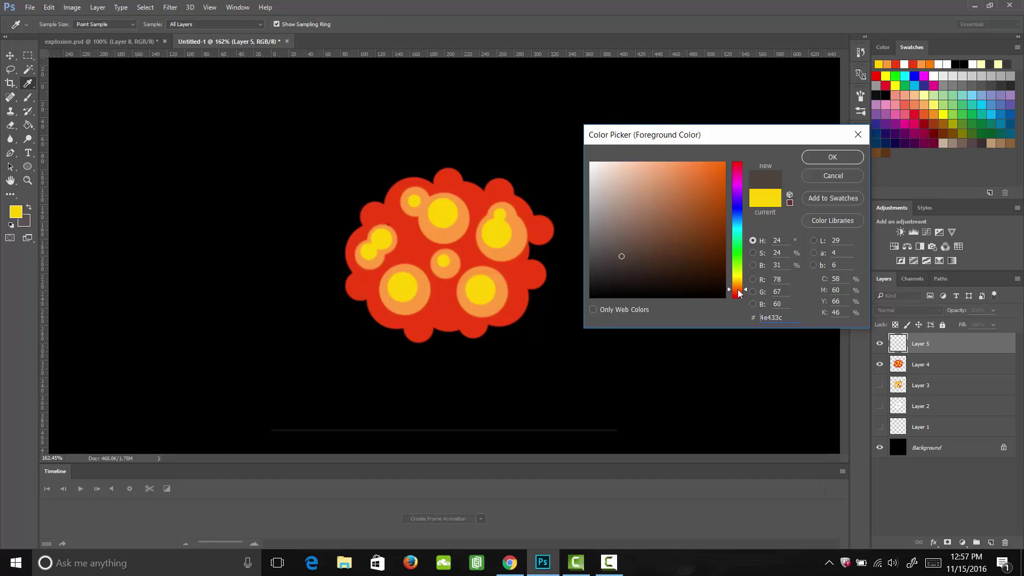
pyautogui.click(830, 159)
# Step: Paint clumps of dark smoke across the explosion's edges and center on Layer 5 with a 50 px brush
pyautogui.press('b')
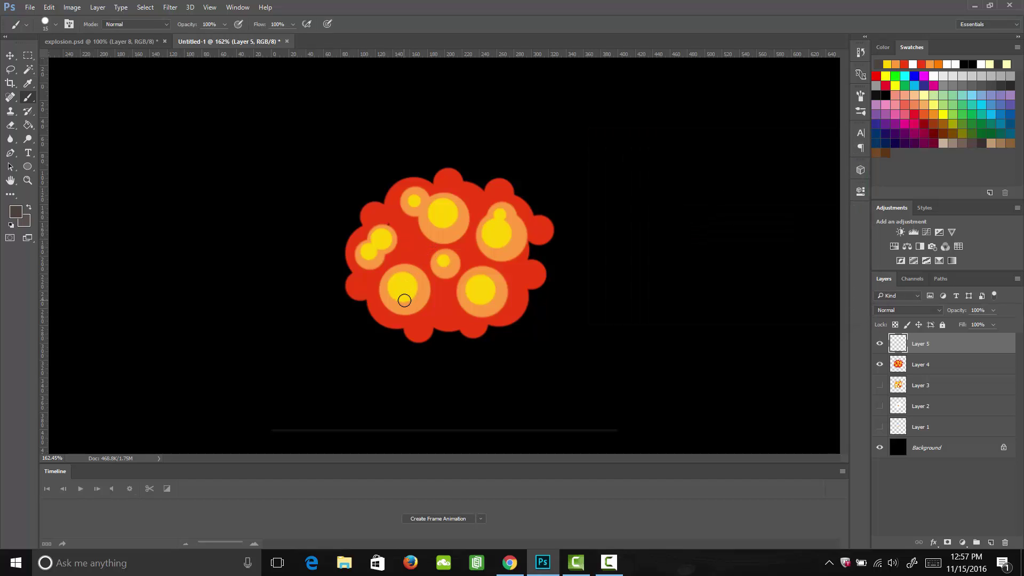
pyautogui.press(']')
pyautogui.press(']')
pyautogui.press(']')
pyautogui.click(409, 329)
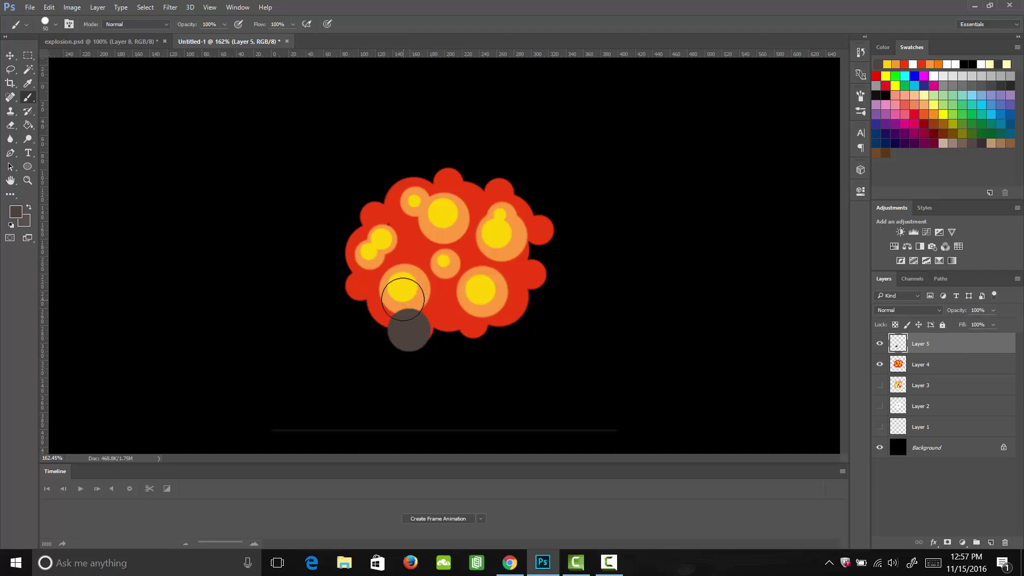
pyautogui.click(402, 296)
pyautogui.click(390, 285)
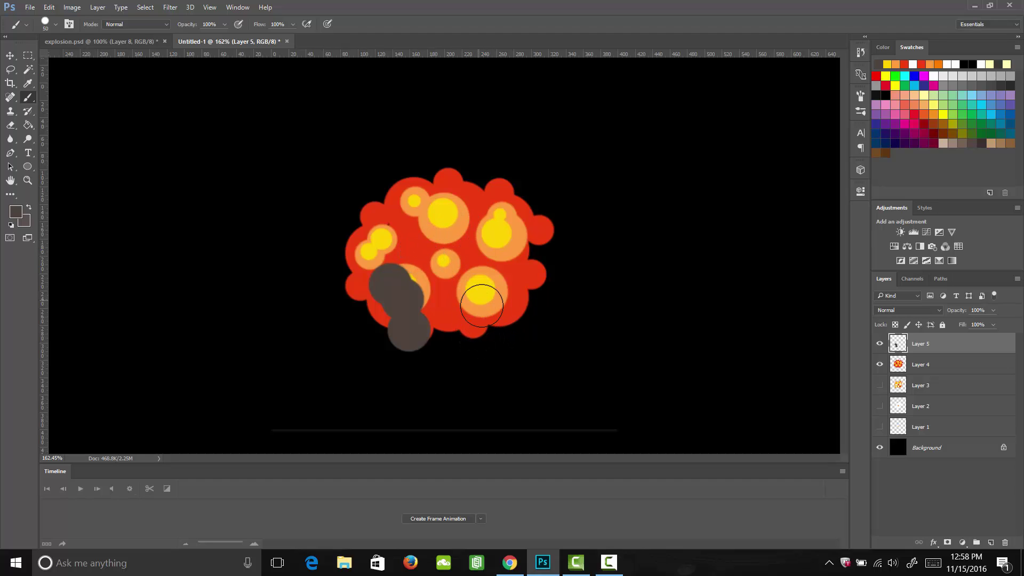
pyautogui.click(472, 326)
pyautogui.moveTo(515, 312); pyautogui.dragTo(494, 314)
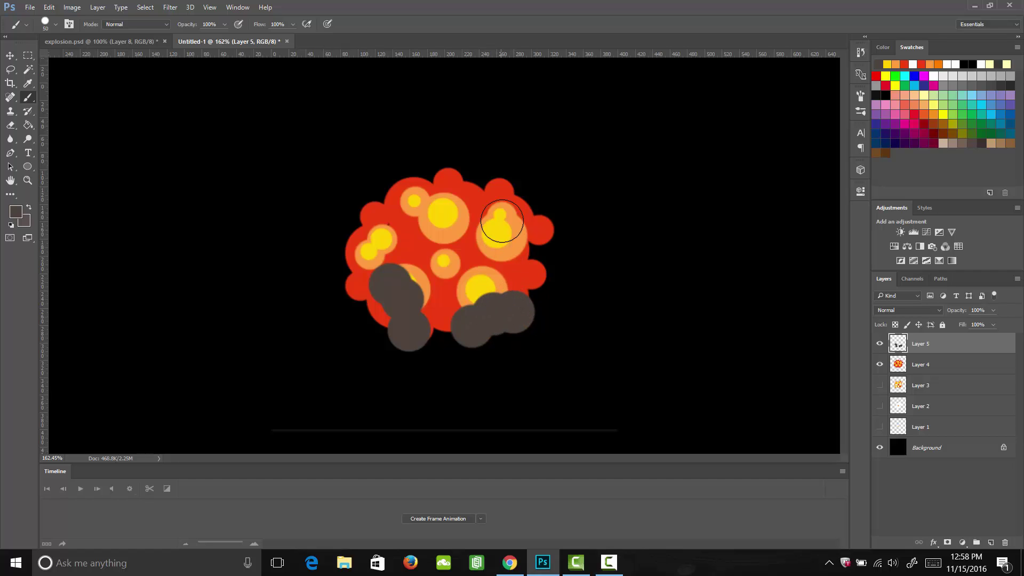
pyautogui.click(461, 260)
pyautogui.click(413, 201)
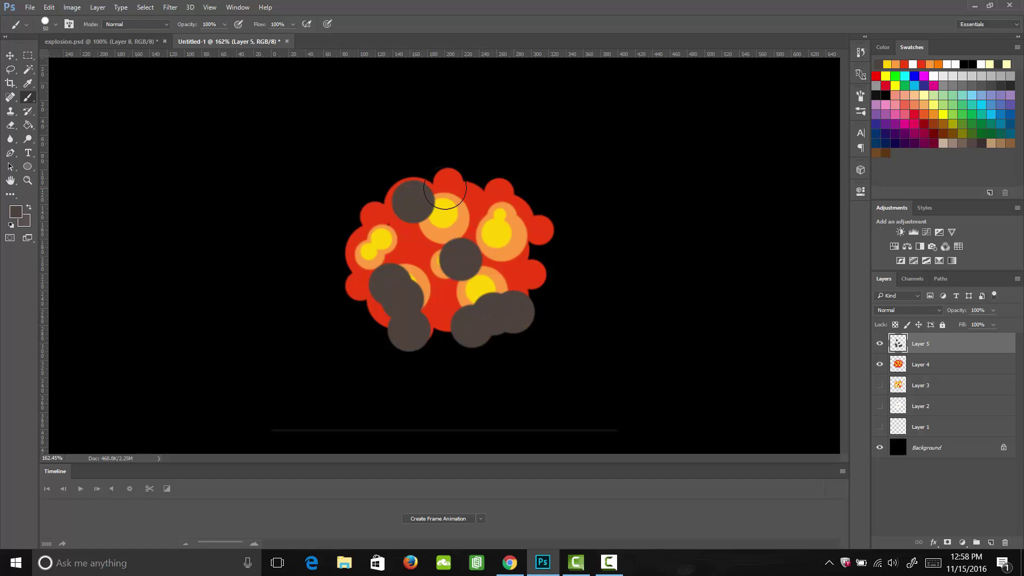
pyautogui.click(447, 189)
pyautogui.click(513, 222)
pyautogui.click(531, 247)
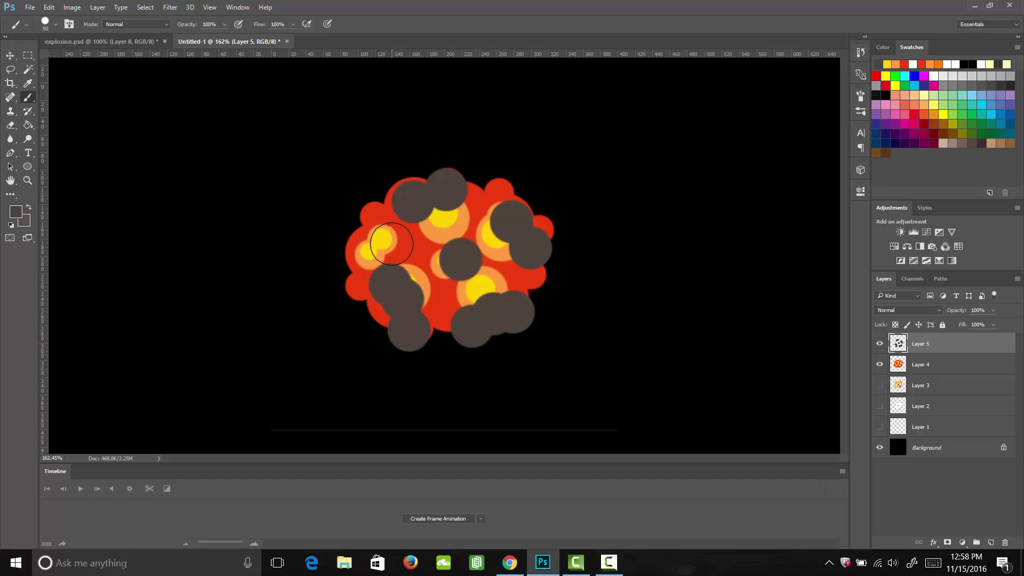
pyautogui.click(373, 283)
# Step: Add smaller smoke puffs around the dark clumps on Layer 5 with a 30 px brush to make their outlines bumpy
pyautogui.press('[')
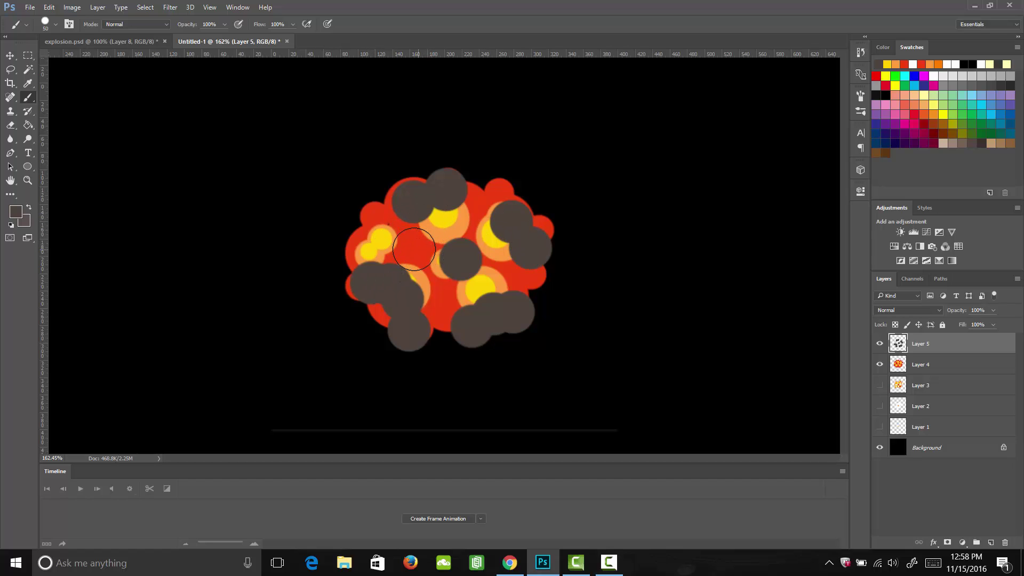
pyautogui.click(388, 258)
pyautogui.press('[')
pyautogui.click(413, 240)
pyautogui.click(399, 200)
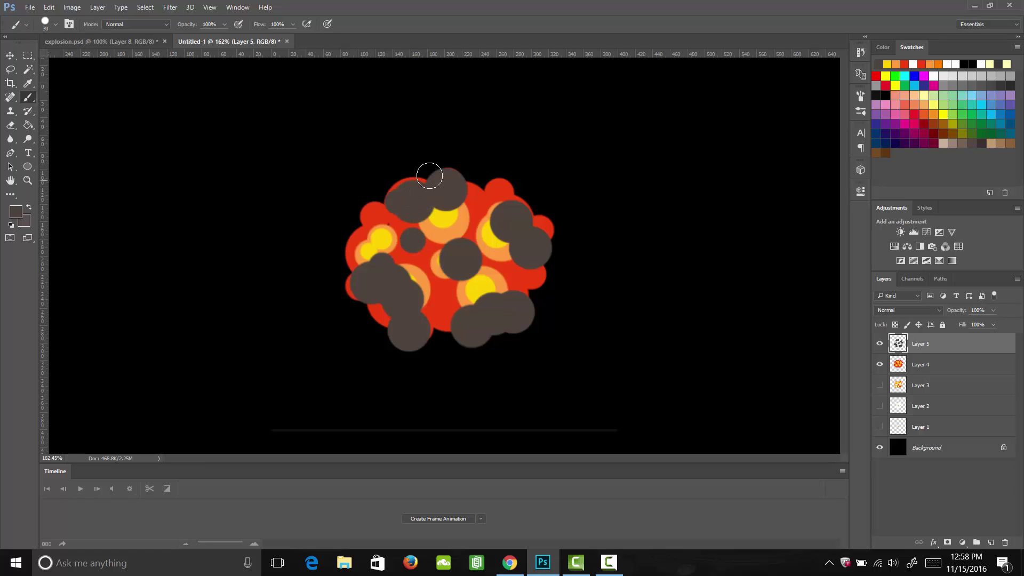
pyautogui.click(421, 171)
pyautogui.click(462, 202)
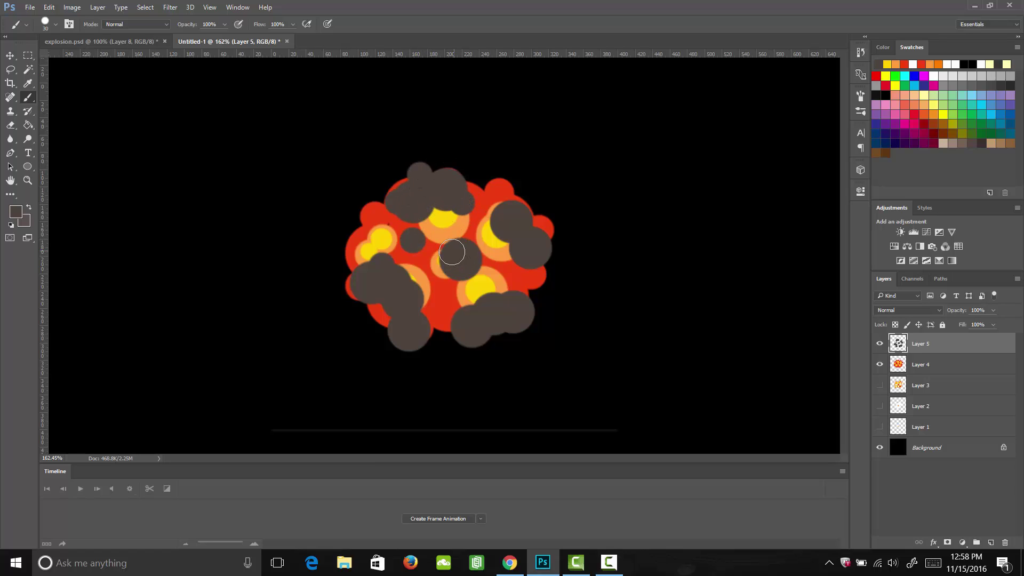
pyautogui.click(443, 274)
pyautogui.click(483, 306)
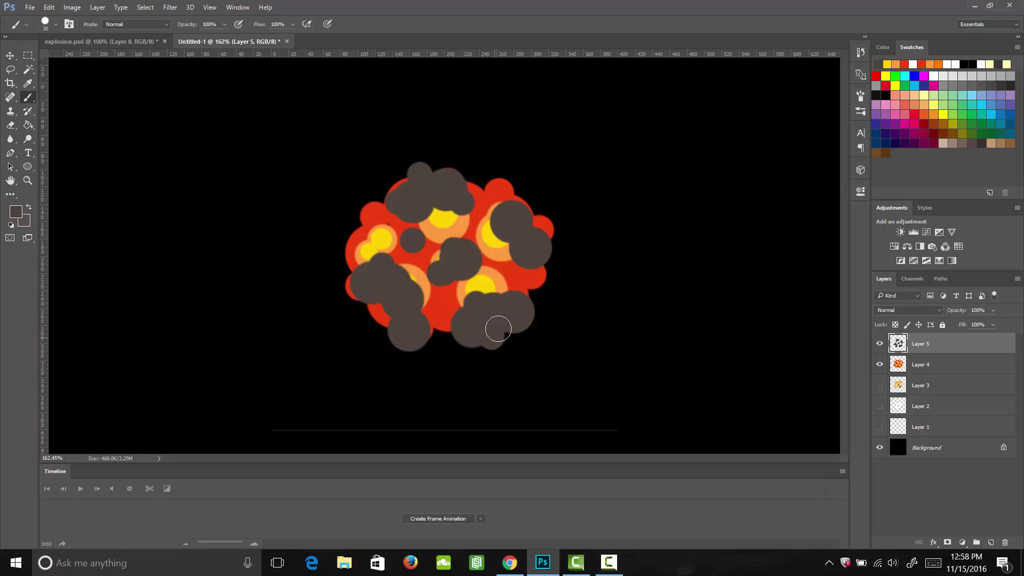
pyautogui.click(492, 334)
pyautogui.click(499, 231)
pyautogui.click(526, 201)
pyautogui.click(540, 233)
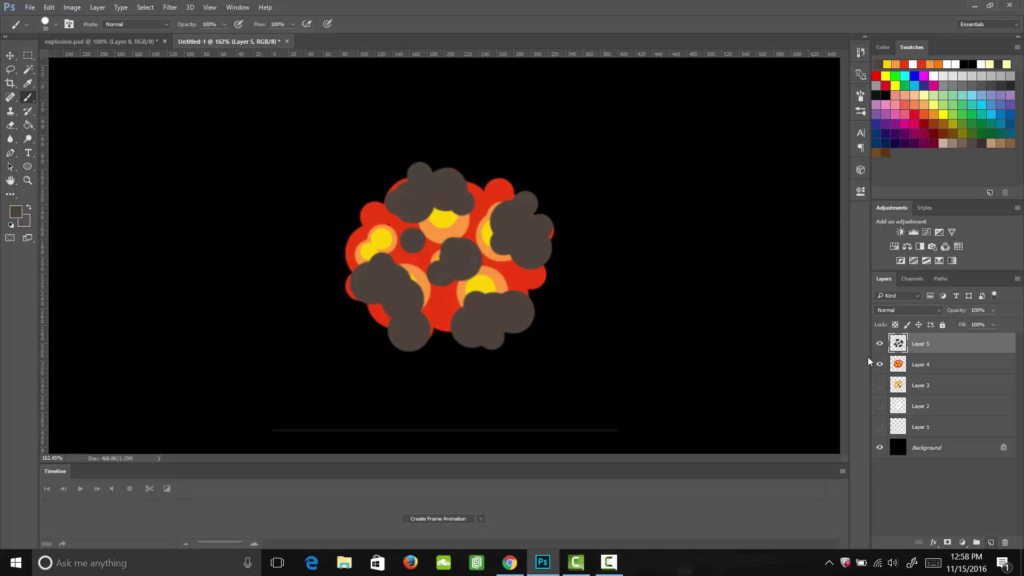
# Step: Add a new layer above Layer 5 and clip it to the smoke on Layer 5
pyautogui.click(990, 543)
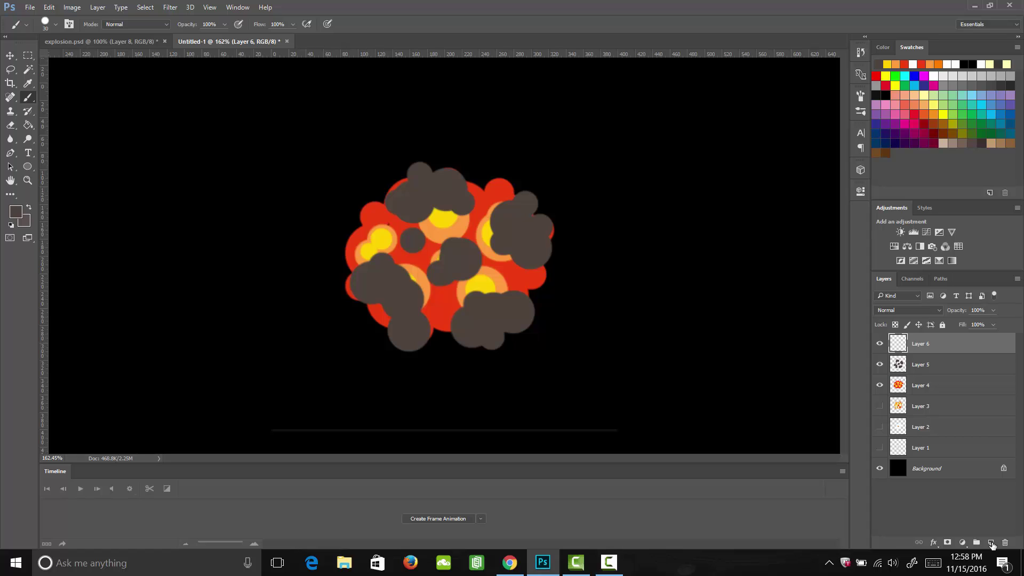
pyautogui.rightClick(936, 344)
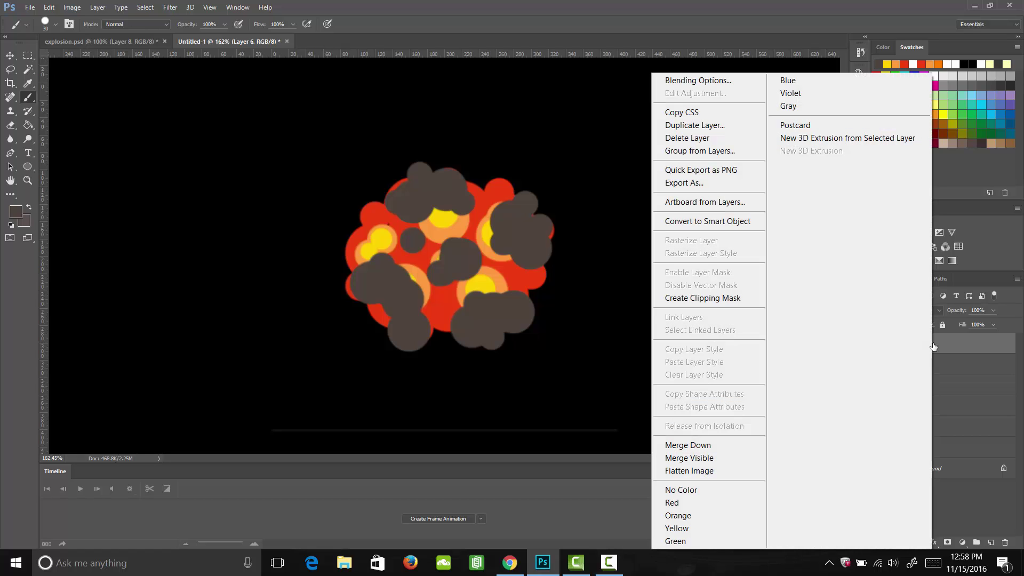
pyautogui.click(726, 301)
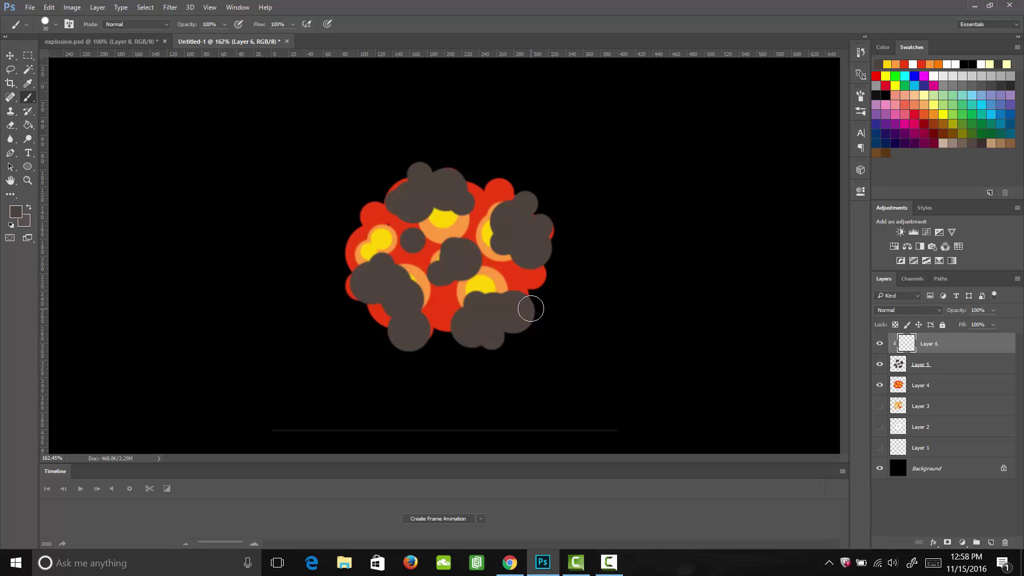
# Step: Paint the explosion's sampled red over the bottom and right smoke clumps on Layer 6, leaving their lower-right edges dark
pyautogui.press('i')
pyautogui.click(517, 276)
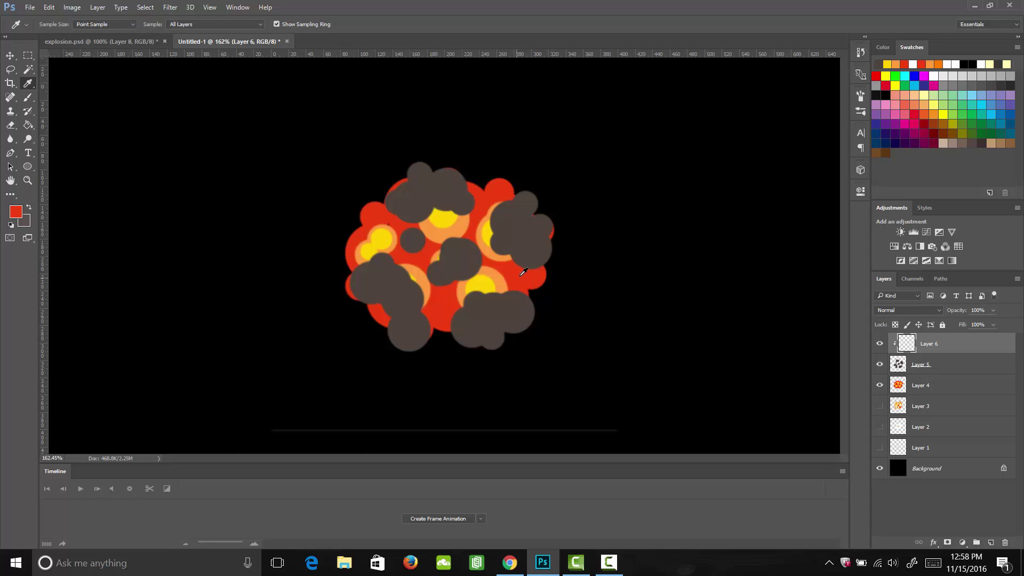
pyautogui.press('b')
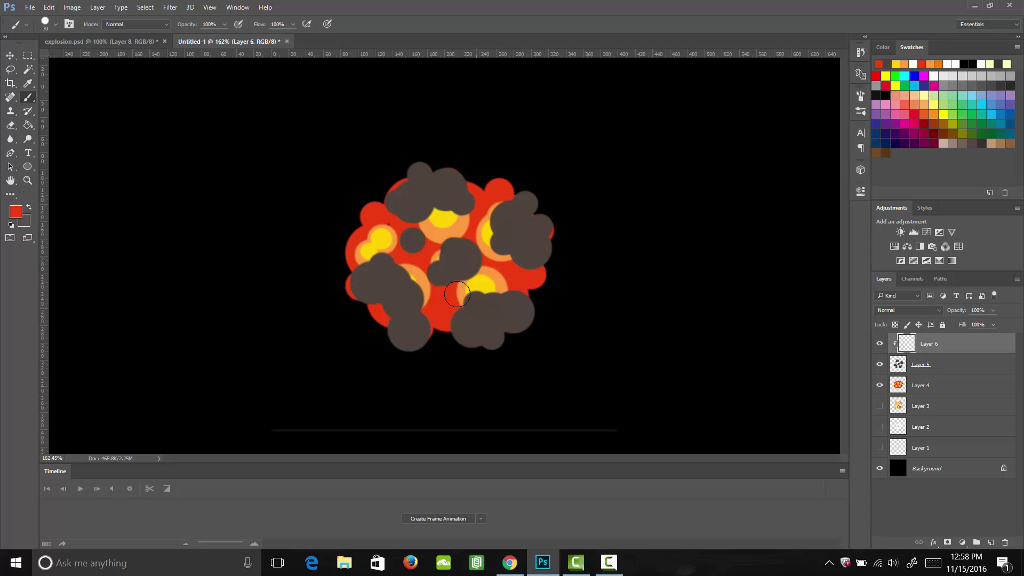
pyautogui.moveTo(451, 320)
pyautogui.mouseDown()
pyautogui.moveTo(483, 324)
pyautogui.moveTo(495, 298)
pyautogui.moveTo(502, 315)
pyautogui.moveTo(512, 298)
pyautogui.moveTo(509, 315)
pyautogui.mouseUp()
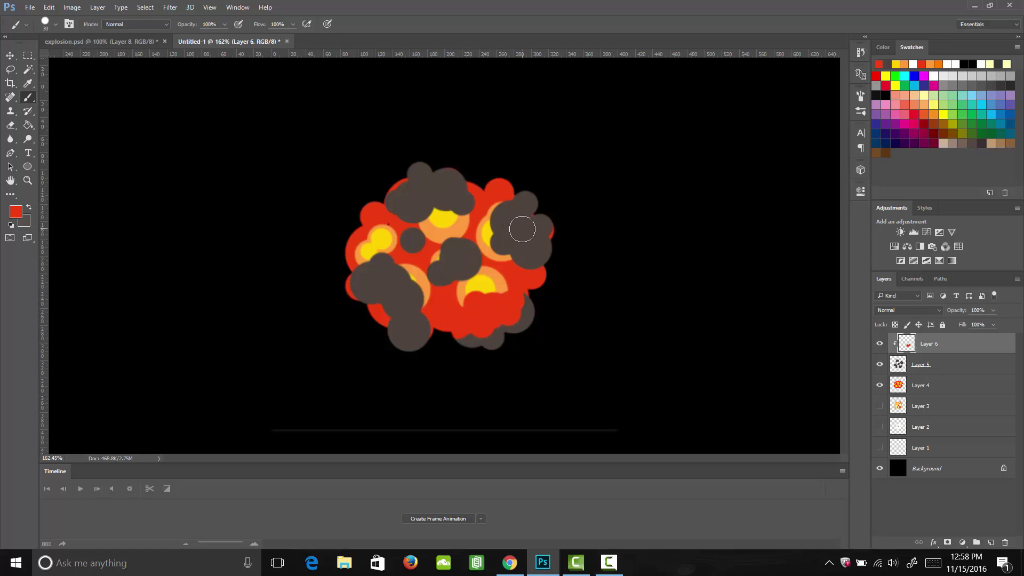
pyautogui.press(']')
pyautogui.moveTo(517, 195)
pyautogui.mouseDown()
pyautogui.moveTo(494, 200)
pyautogui.moveTo(498, 224)
pyautogui.moveTo(521, 235)
pyautogui.moveTo(536, 224)
pyautogui.moveTo(531, 248)
pyautogui.moveTo(533, 220)
pyautogui.moveTo(540, 229)
pyautogui.moveTo(515, 248)
pyautogui.moveTo(497, 239)
pyautogui.moveTo(499, 219)
pyautogui.mouseUp()
pyautogui.press('[')
pyautogui.hotkey('ctrl', 'alt', 'z')
pyautogui.hotkey('ctrl', 'alt', 'z')
pyautogui.press('[')
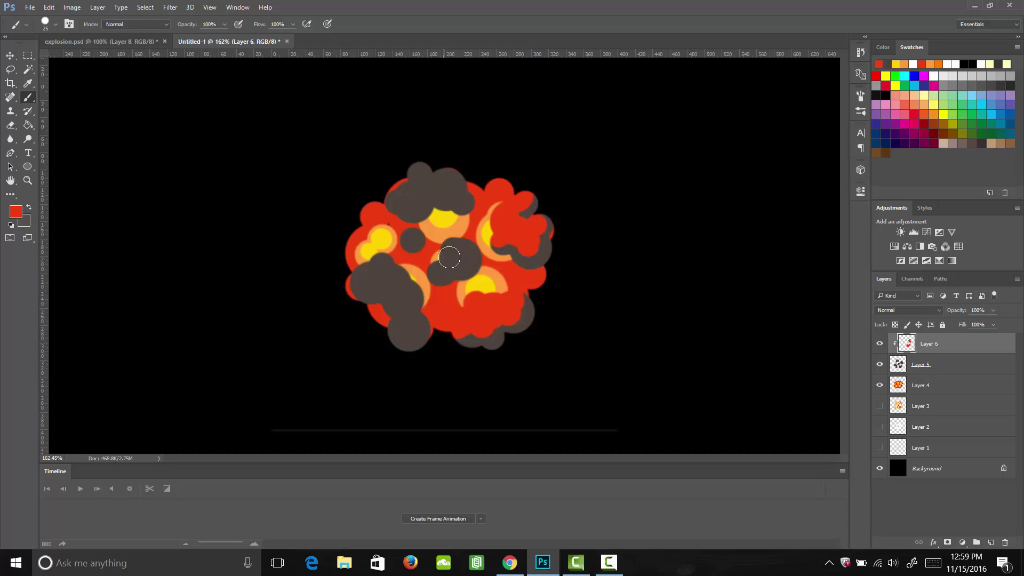
# Step: Paint red over the center, left and top smoke clumps with a 25 px brush, leaving dark shadow along their lower edges
pyautogui.moveTo(440, 268)
pyautogui.mouseDown()
pyautogui.moveTo(459, 246)
pyautogui.moveTo(447, 251)
pyautogui.mouseUp()
pyautogui.moveTo(370, 278)
pyautogui.mouseDown()
pyautogui.moveTo(360, 267)
pyautogui.moveTo(373, 278)
pyautogui.moveTo(384, 258)
pyautogui.moveTo(376, 269)
pyautogui.moveTo(398, 261)
pyautogui.moveTo(392, 282)
pyautogui.moveTo(417, 300)
pyautogui.moveTo(408, 323)
pyautogui.mouseUp()
pyautogui.moveTo(416, 219)
pyautogui.mouseDown()
pyautogui.moveTo(421, 166)
pyautogui.moveTo(439, 187)
pyautogui.moveTo(453, 169)
pyautogui.moveTo(467, 192)
pyautogui.mouseUp()
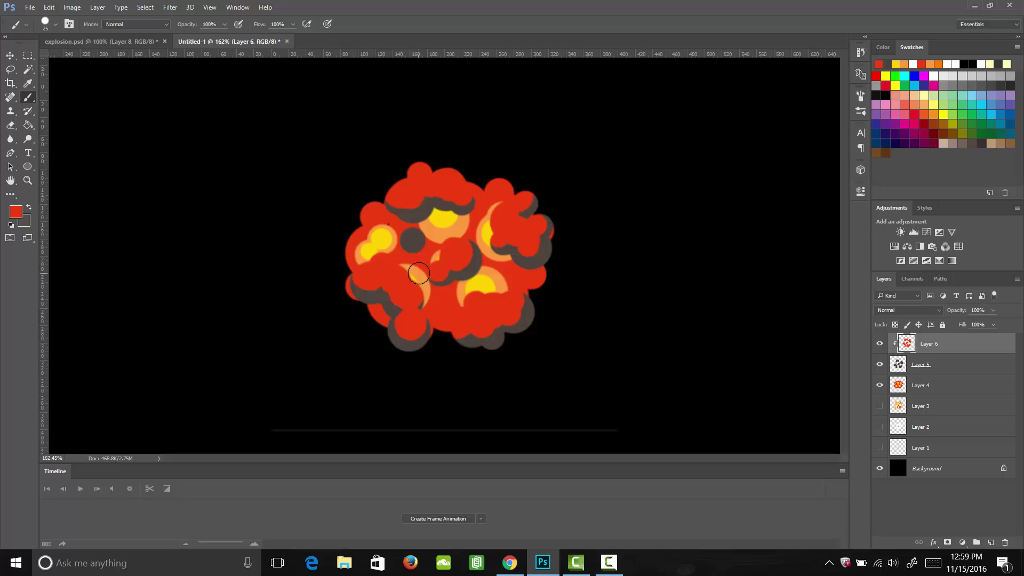
# Step: Hide Layer 4 and mix a red-orange by dabbing the sampled orange at 50% opacity on the left clump and sampling the blend
pyautogui.press('i')
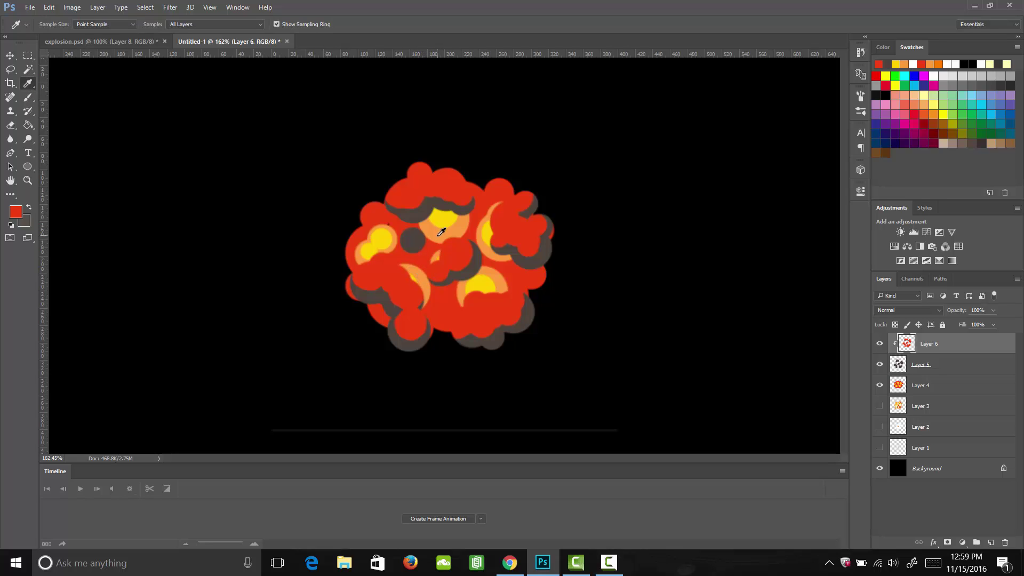
pyautogui.click(440, 233)
pyautogui.click(879, 386)
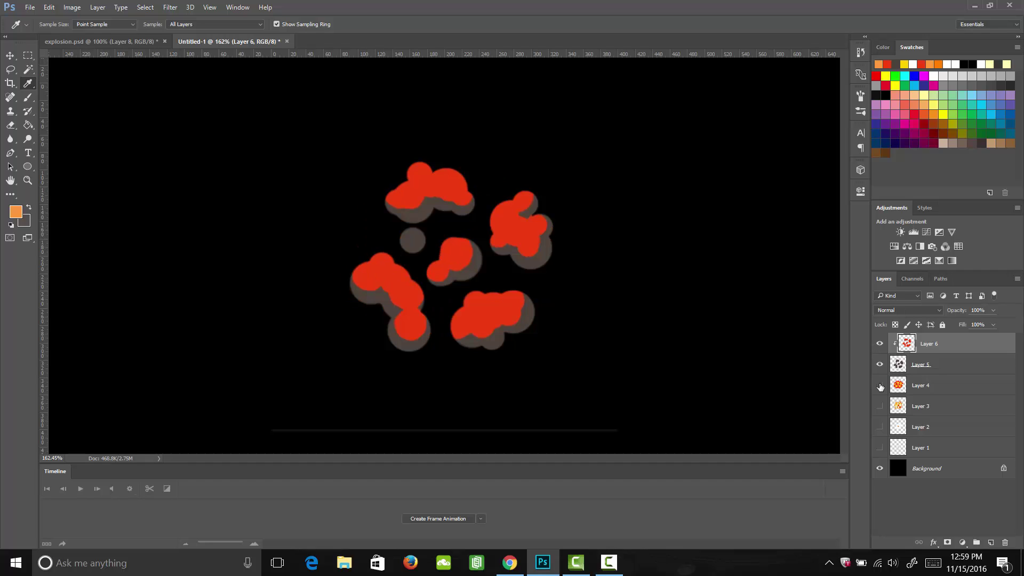
pyautogui.press('b')
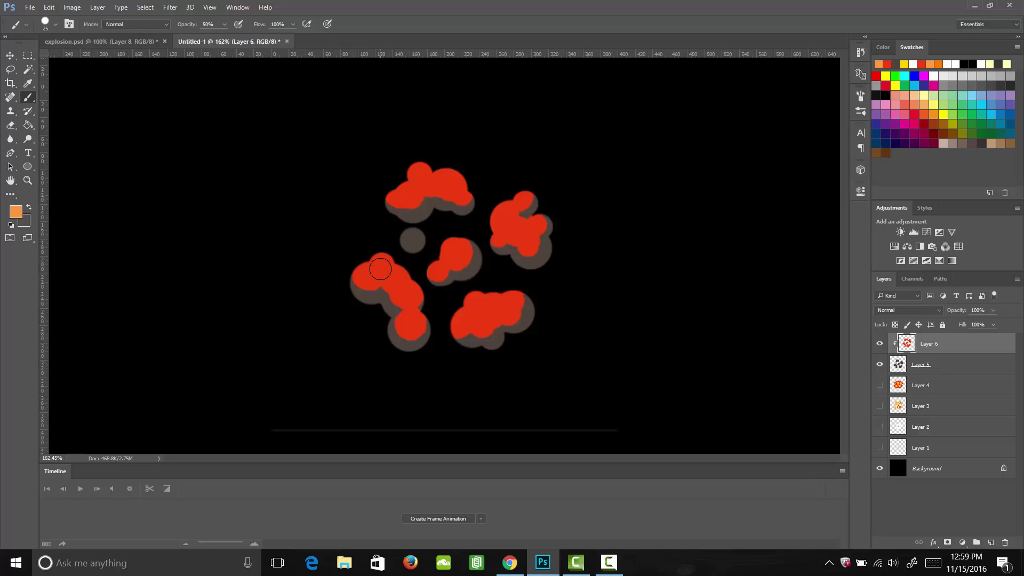
pyautogui.click(381, 263)
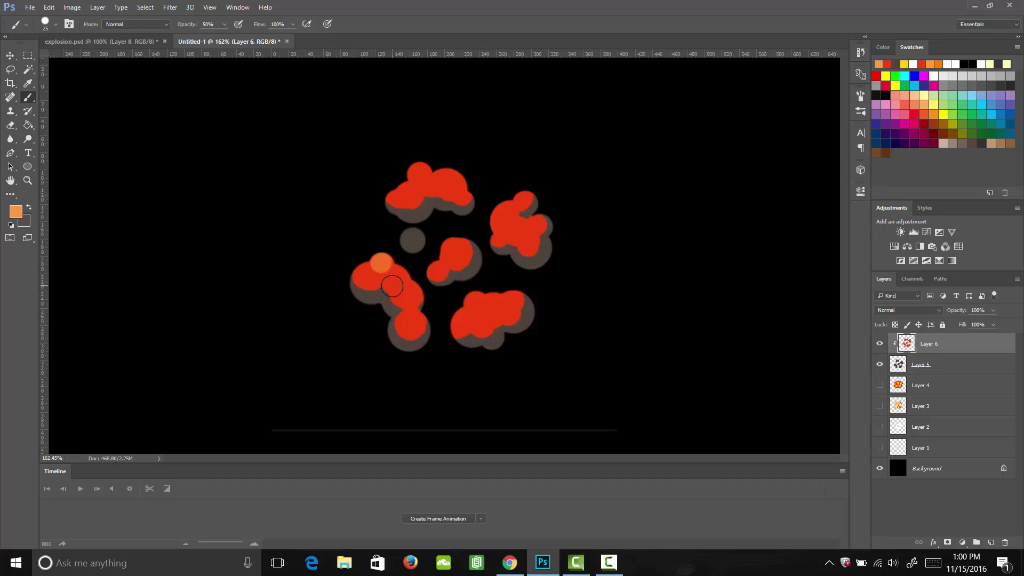
pyautogui.press('i')
pyautogui.click(381, 259)
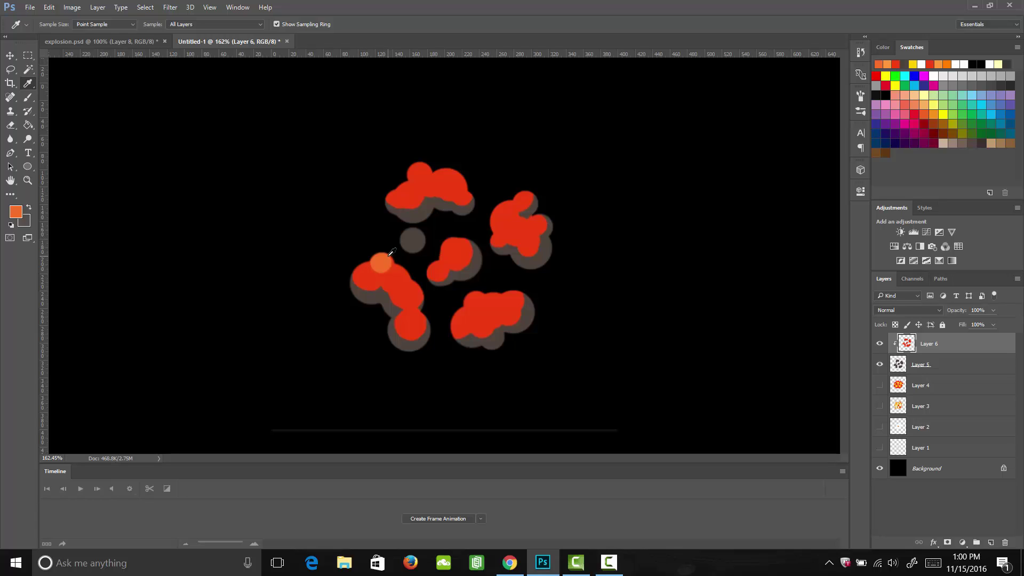
# Step: Paint red-orange highlights on the left, center and top clumps with the 25 px brush at 100% opacity
pyautogui.press('b')
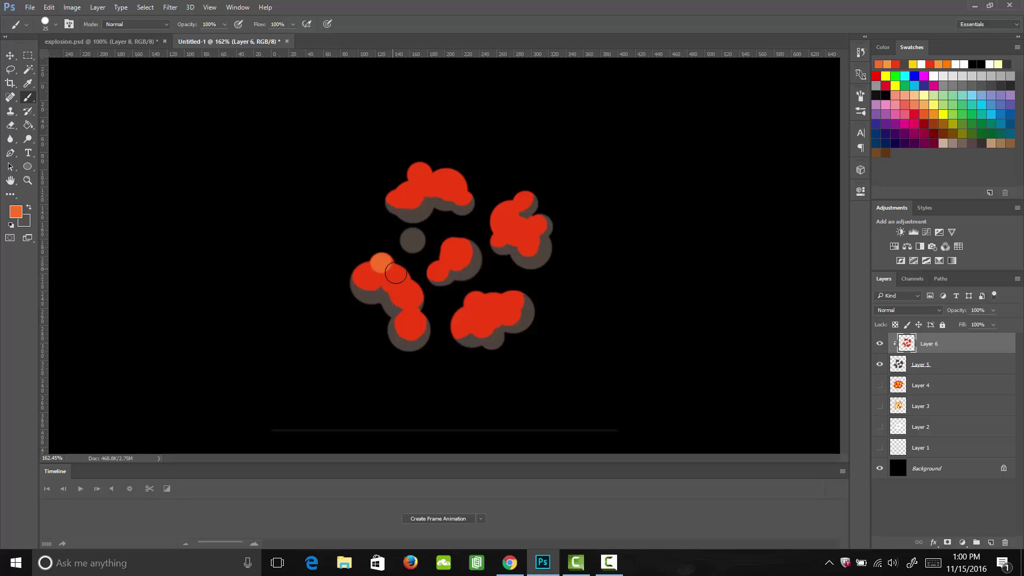
pyautogui.moveTo(391, 268)
pyautogui.mouseDown()
pyautogui.moveTo(417, 298)
pyautogui.moveTo(389, 268)
pyautogui.moveTo(369, 267)
pyautogui.moveTo(395, 284)
pyautogui.mouseUp()
pyautogui.click(412, 322)
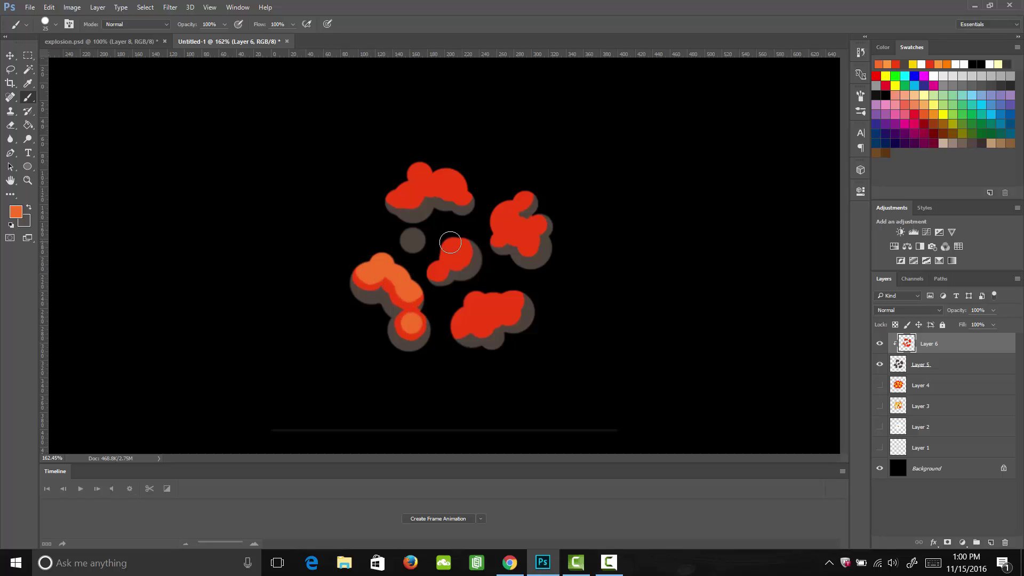
pyautogui.click(455, 248)
pyautogui.click(438, 267)
pyautogui.click(407, 193)
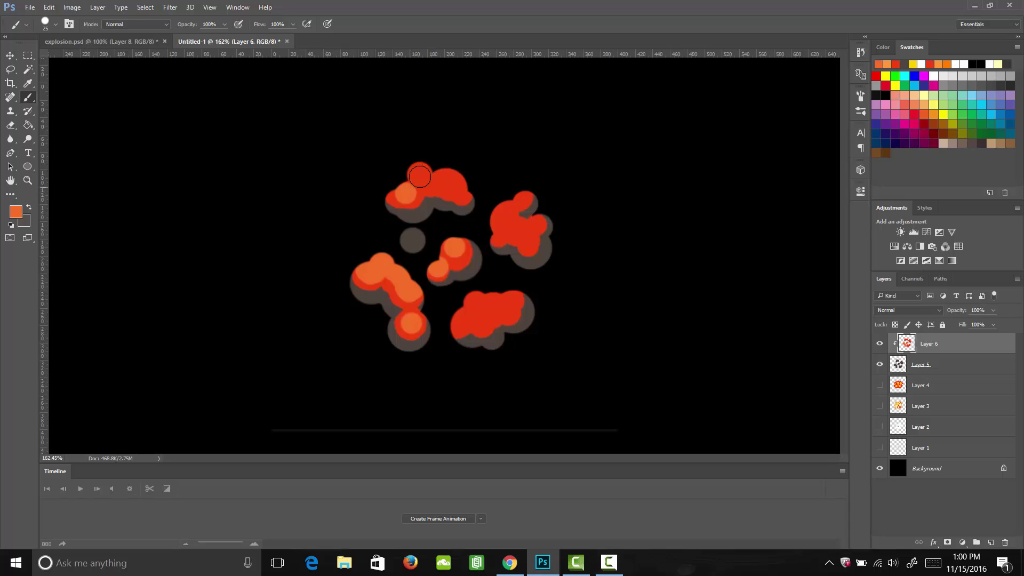
pyautogui.click(421, 171)
pyautogui.click(448, 179)
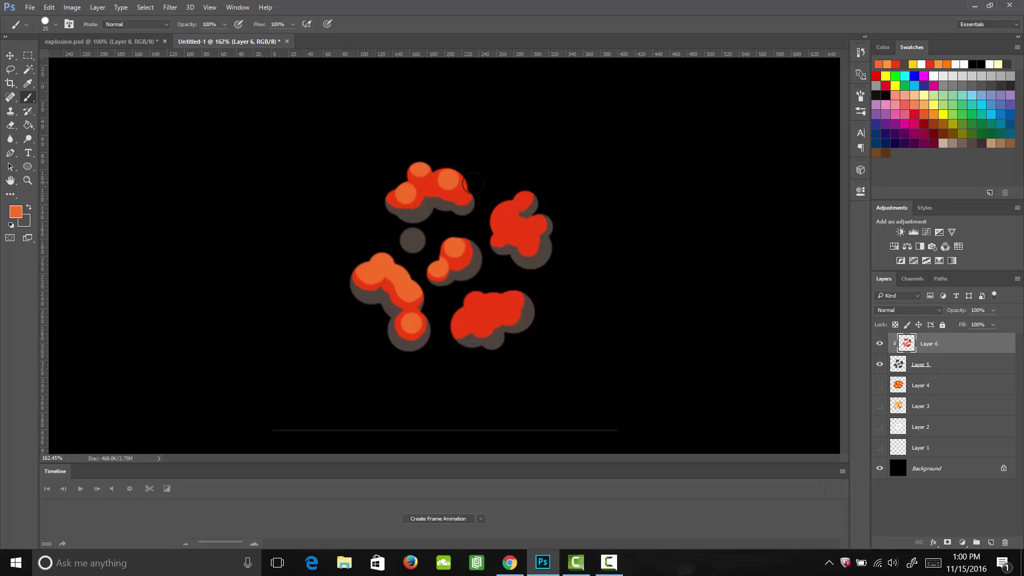
# Step: Dab red-orange highlights on the puffs of the right and bottom clumps
pyautogui.click(505, 217)
pyautogui.click(524, 234)
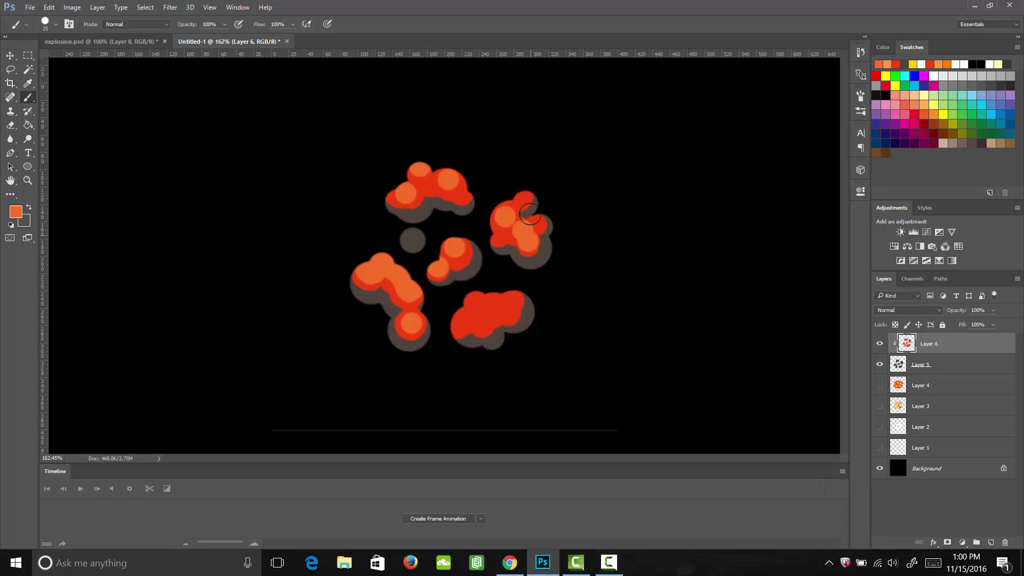
pyautogui.click(522, 199)
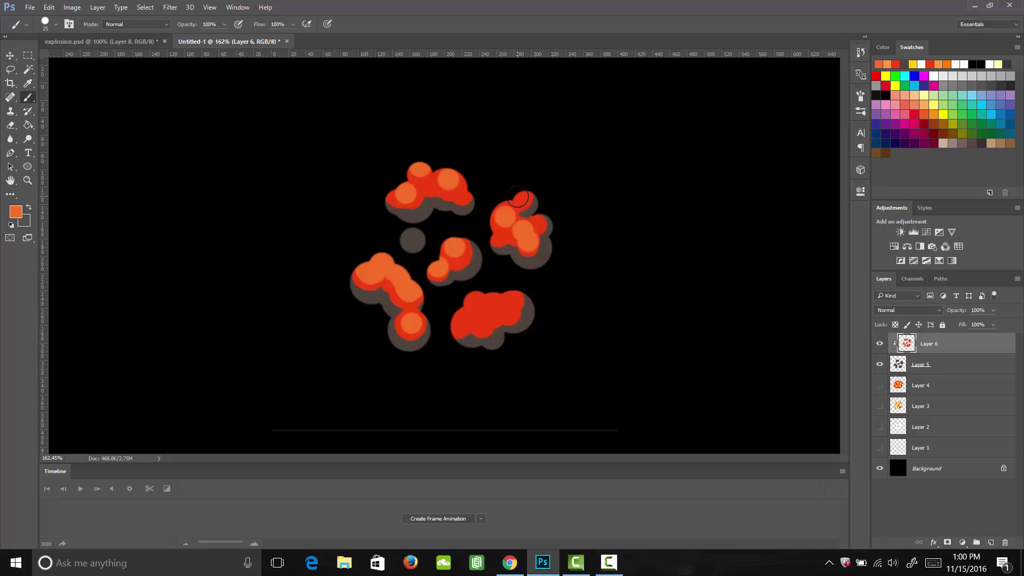
pyautogui.click(474, 304)
pyautogui.click(461, 323)
pyautogui.click(483, 321)
pyautogui.click(505, 305)
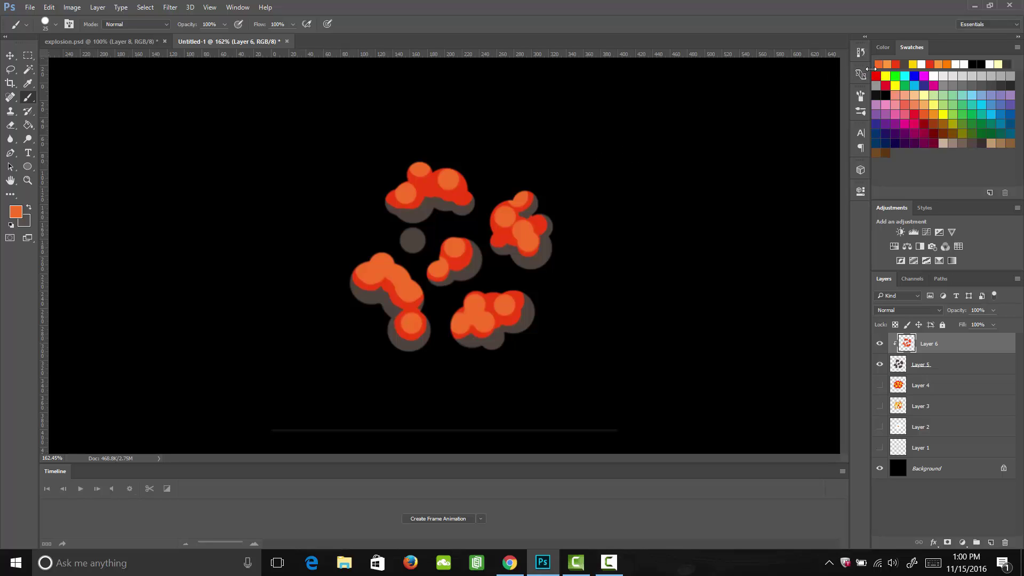
# Step: Add smaller light orange highlights to the left, center and top clumps, reducing the brush to 15 px
pyautogui.click(888, 64)
pyautogui.click(381, 262)
pyautogui.moveTo(392, 270); pyautogui.dragTo(412, 289)
pyautogui.press('[')
pyautogui.hotkey('ctrl', 'z')
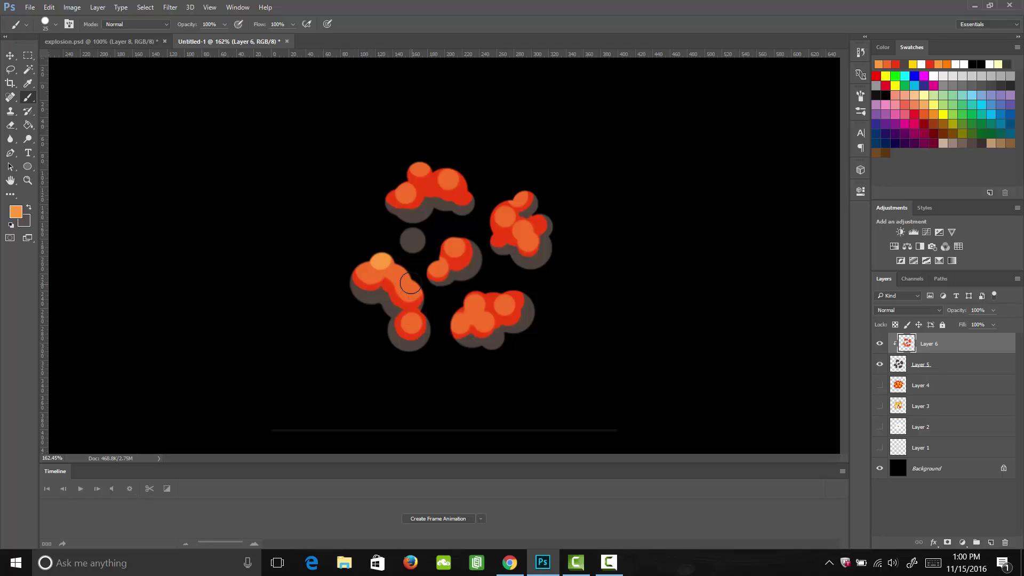
pyautogui.click(406, 287)
pyautogui.click(368, 273)
pyautogui.click(455, 245)
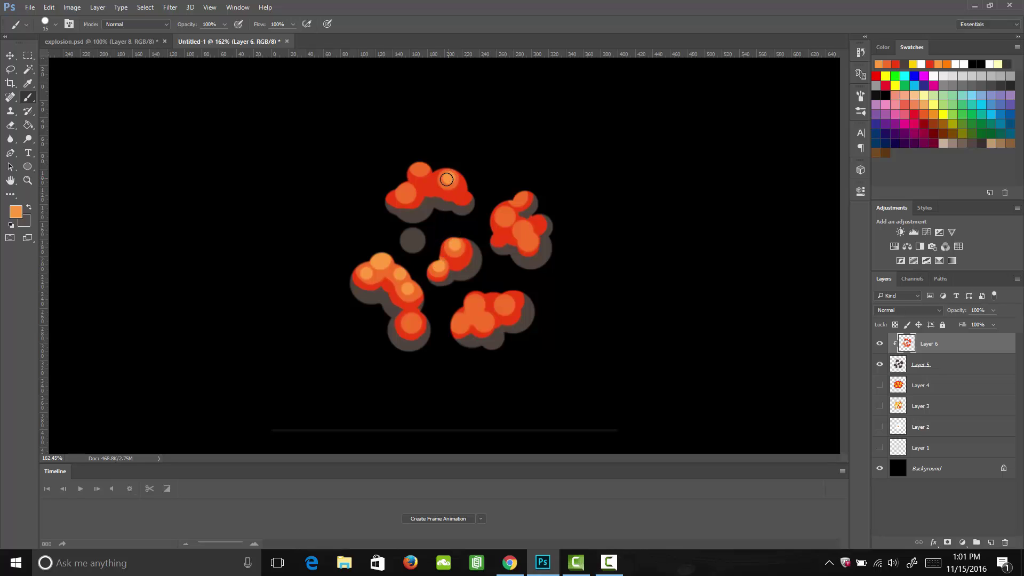
# Step: Dab 15 px light orange highlights on the right and bottom clumps and on the lowest puff of the left clump
pyautogui.click(503, 216)
pyautogui.click(529, 243)
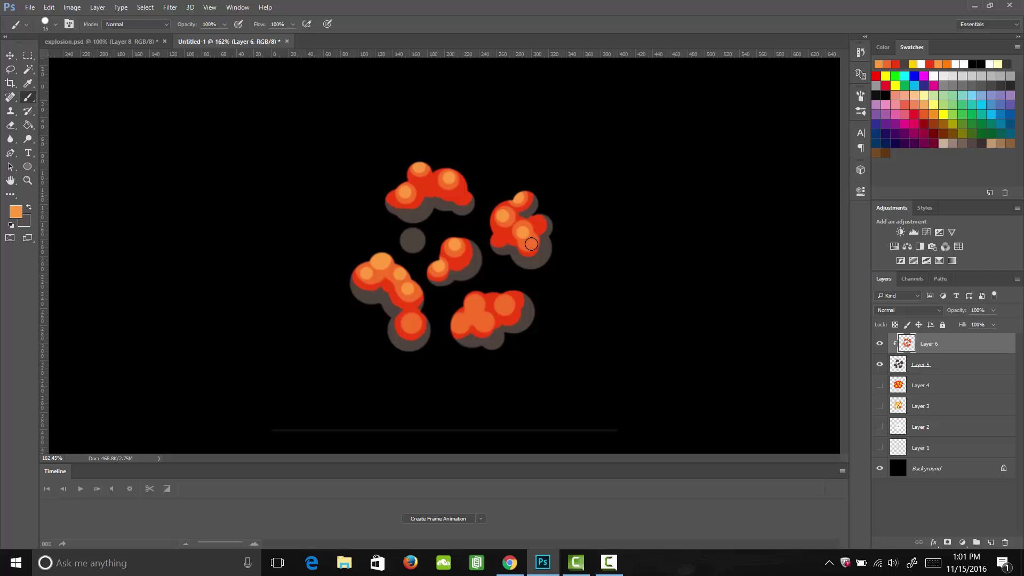
pyautogui.click(504, 306)
pyautogui.click(482, 323)
pyautogui.click(475, 304)
pyautogui.click(461, 324)
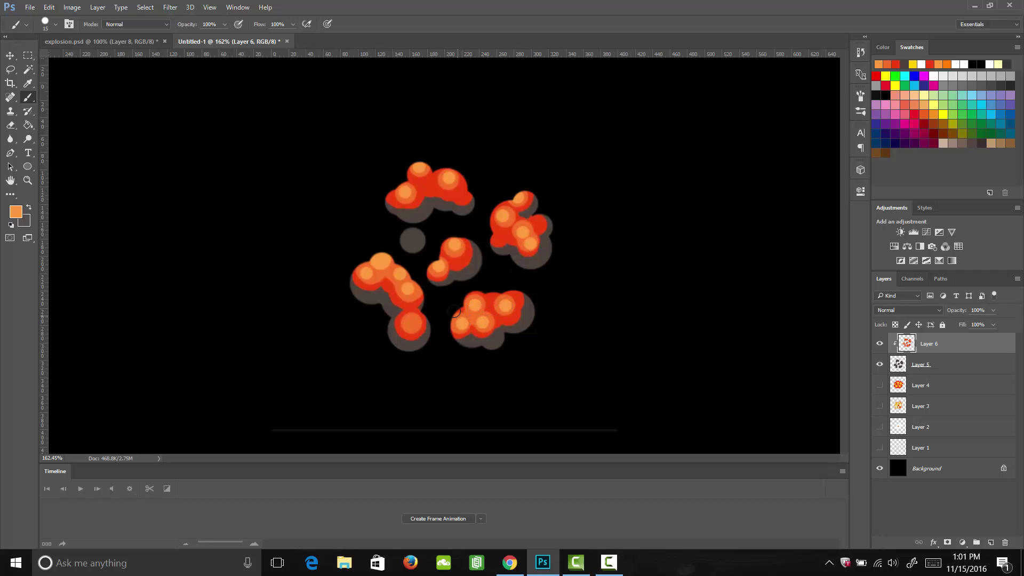
pyautogui.click(414, 322)
# Step: Shade the small isolated puff with successive dabs of red, red-orange and light orange sampled from the top clump
pyautogui.keyDown('alt'); pyautogui.click(432, 191); pyautogui.keyUp('alt')
pyautogui.click(415, 236)
pyautogui.click(414, 237)
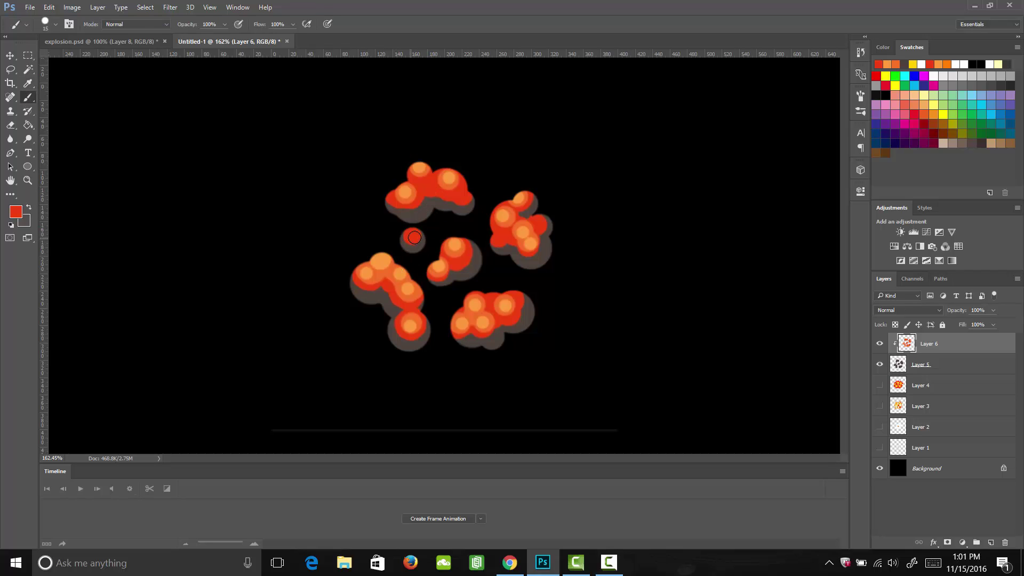
pyautogui.press('i')
pyautogui.click(415, 190)
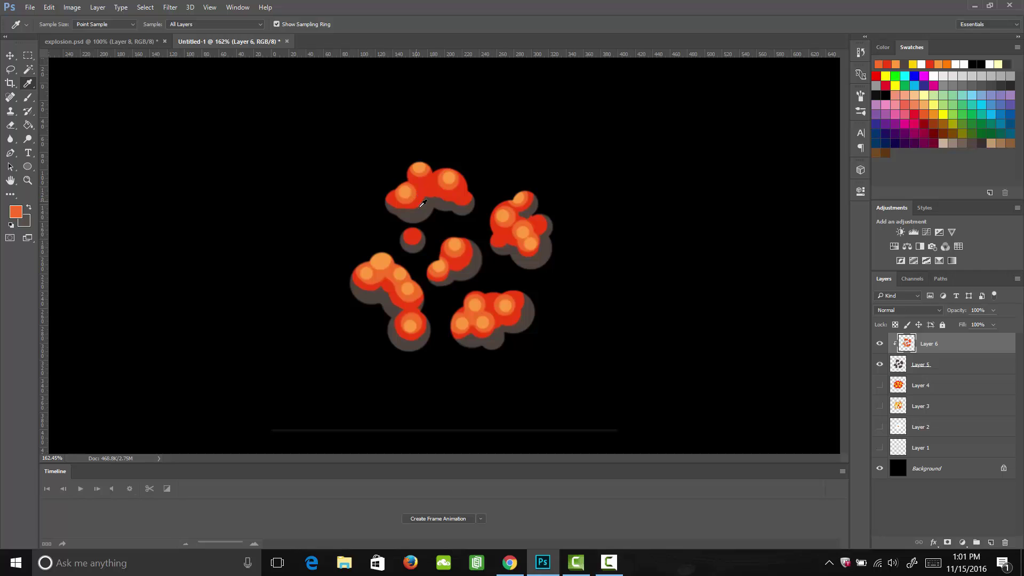
pyautogui.press('b')
pyautogui.click(412, 233)
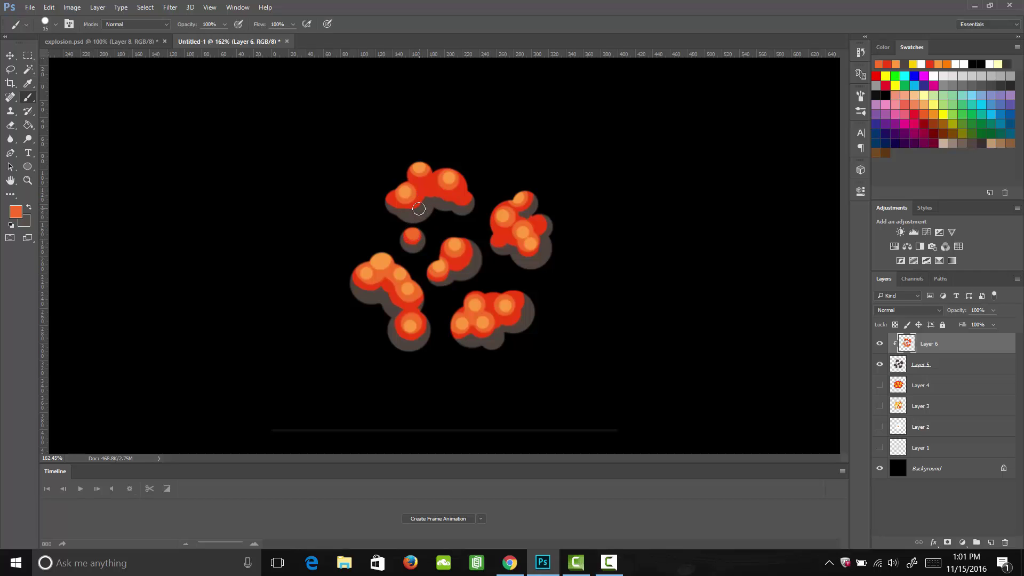
pyautogui.press('i')
pyautogui.click(409, 189)
pyautogui.press('b')
pyautogui.click(414, 234)
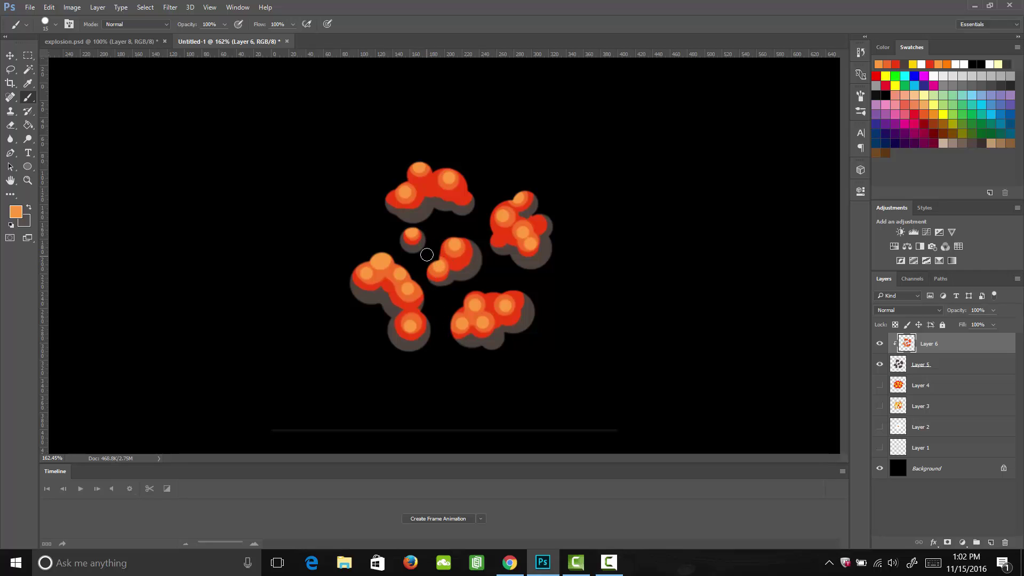
# Step: Merge Layer 5 and the clipped Layer 6 into one layer and toggle its visibility to check the frame
pyautogui.press('shift')
pyautogui.keyDown('shift'); pyautogui.click(907, 362); pyautogui.keyUp('shift')
pyautogui.rightClick(913, 362)
pyautogui.click(711, 446)
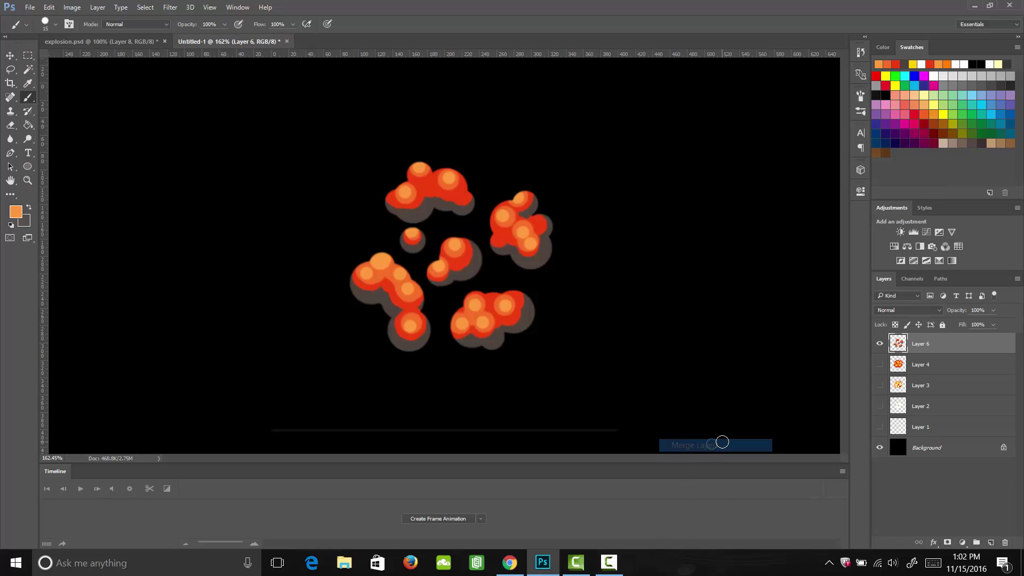
pyautogui.click(879, 343)
pyautogui.click(879, 343)
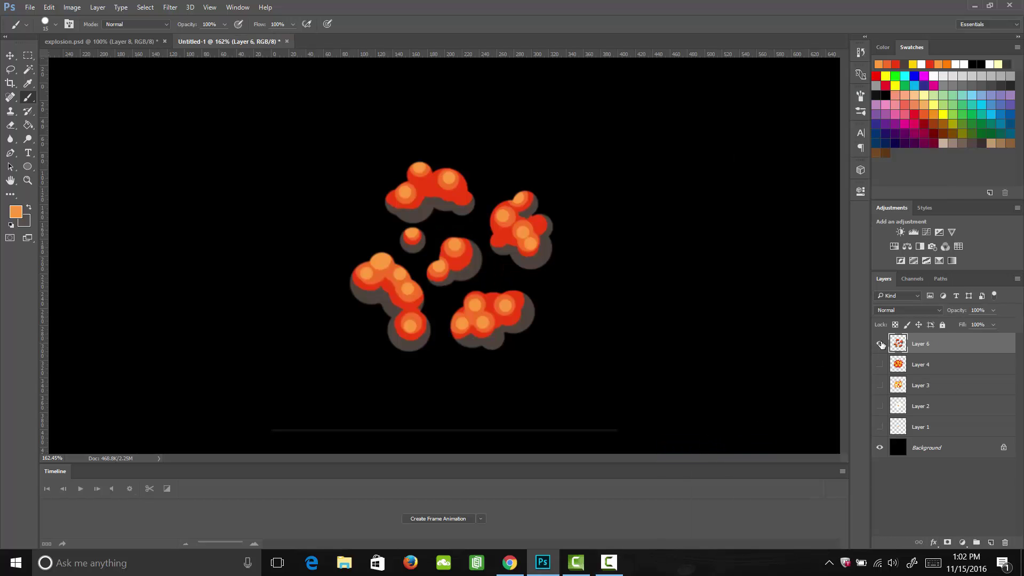
# Step: Add a new layer above Layer 6 and sample the dark brown-gray smoke color for the brush
pyautogui.click(991, 542)
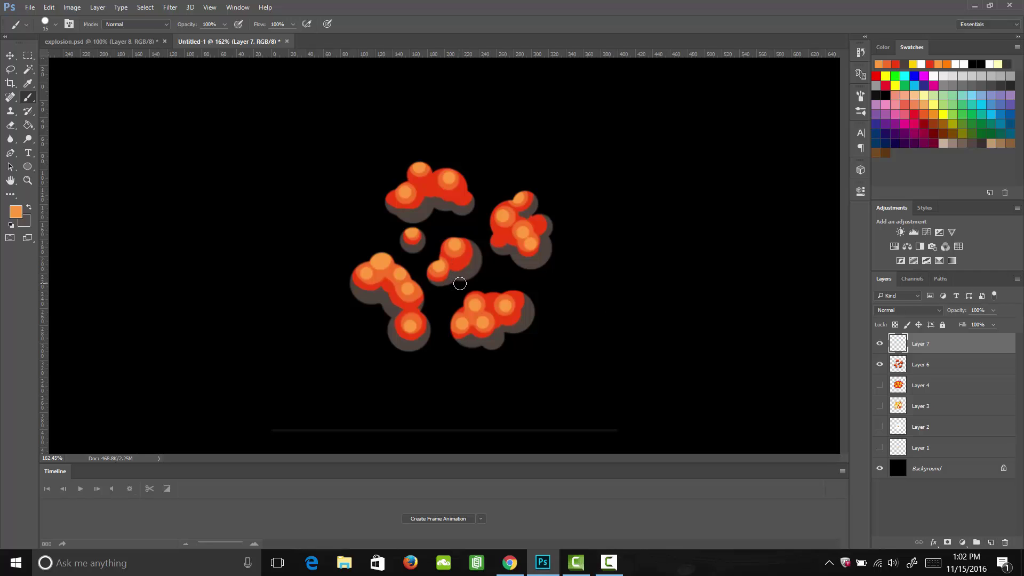
pyautogui.press('i')
pyautogui.click(535, 255)
pyautogui.press('b')
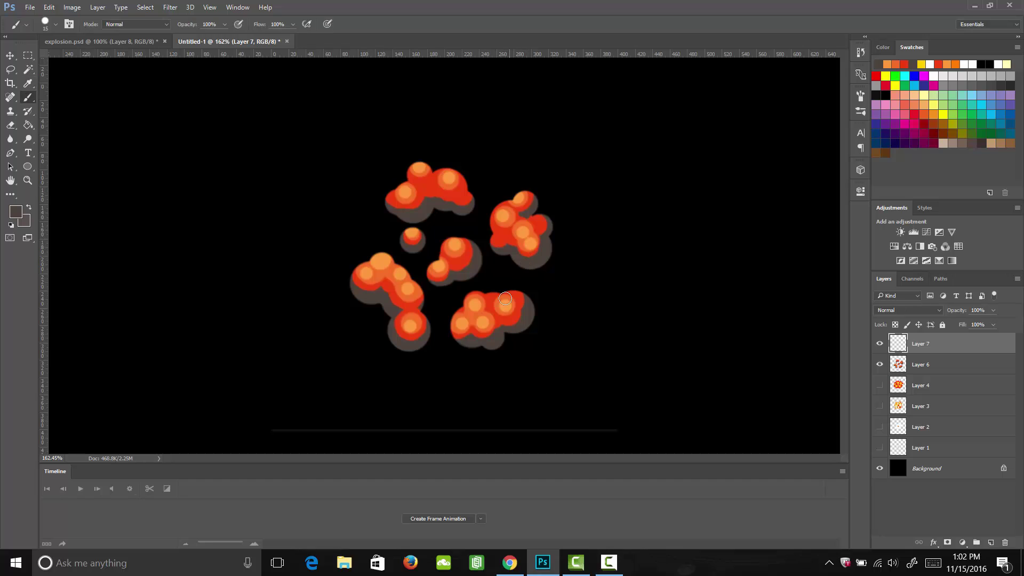
# Step: Paint dark smoke over the lower part of the bottom clump on Layer 7 with a 30 px brush
pyautogui.press(']')
pyautogui.press(']')
pyautogui.press(']')
pyautogui.press(']')
pyautogui.press(']')
pyautogui.press('[')
pyautogui.press('[')
pyautogui.moveTo(482, 324)
pyautogui.mouseDown()
pyautogui.moveTo(509, 322)
pyautogui.moveTo(503, 316)
pyautogui.moveTo(523, 322)
pyautogui.moveTo(482, 331)
pyautogui.mouseUp()
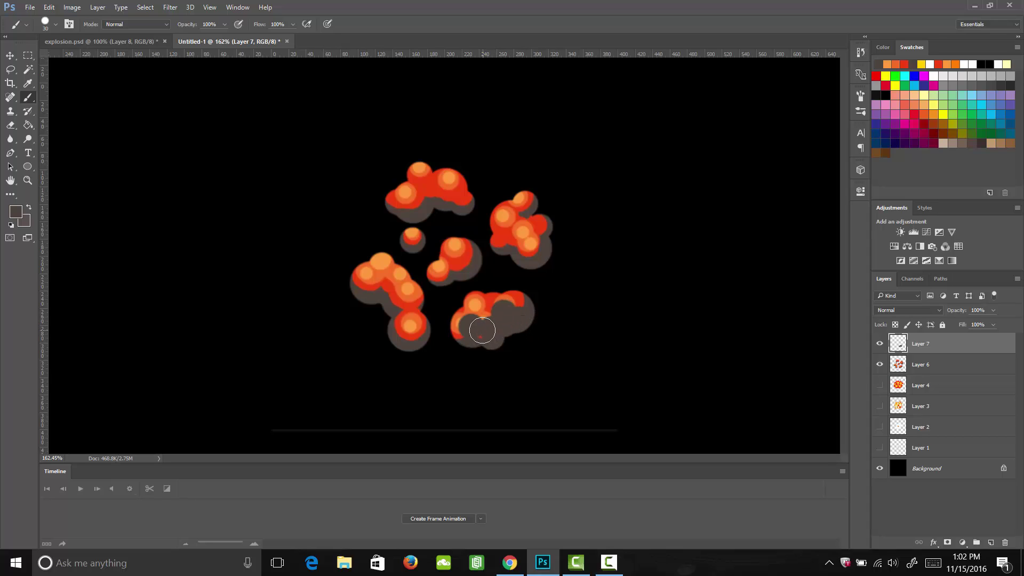
# Step: Paint dark smoke over the right clump with a larger brush and over the center clump with a 25 px brush
pyautogui.press(']')
pyautogui.moveTo(536, 240)
pyautogui.mouseDown()
pyautogui.moveTo(549, 242)
pyautogui.moveTo(542, 250)
pyautogui.moveTo(518, 221)
pyautogui.moveTo(541, 221)
pyautogui.moveTo(530, 224)
pyautogui.mouseUp()
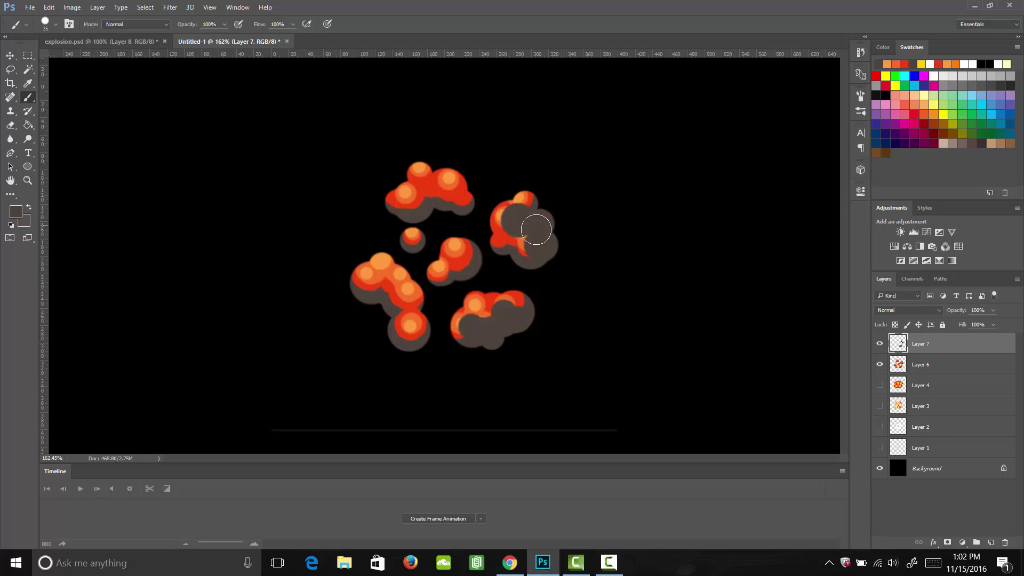
pyautogui.press('[')
pyautogui.moveTo(462, 250)
pyautogui.mouseDown()
pyautogui.moveTo(453, 269)
pyautogui.moveTo(440, 259)
pyautogui.mouseUp()
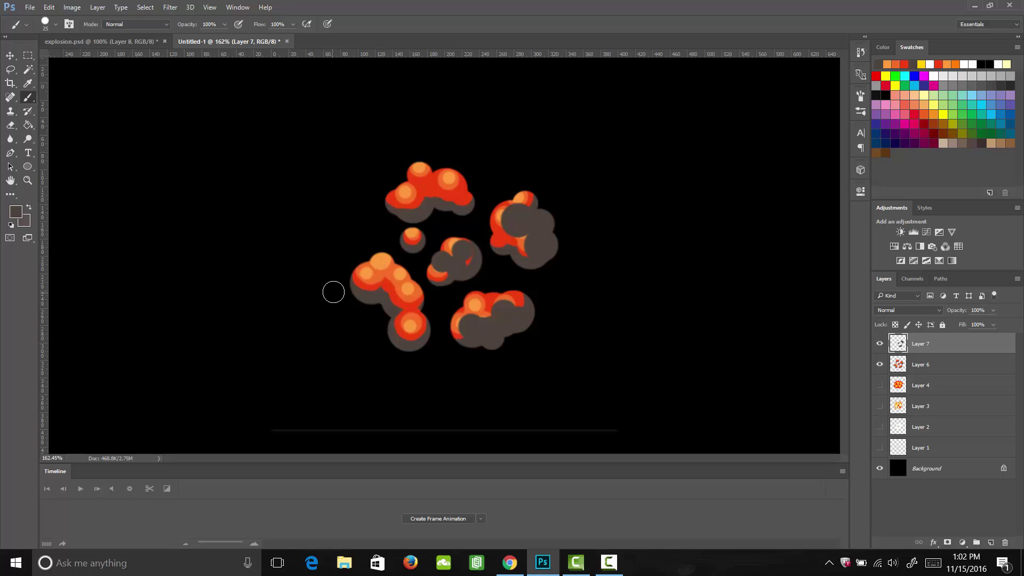
# Step: Paint dark smoke puffs over the upper and outer part of the left clump on Layer 7, enlarging the brush to 40 px
pyautogui.click(363, 239)
pyautogui.press(']')
pyautogui.moveTo(362, 253)
pyautogui.mouseDown()
pyautogui.moveTo(378, 284)
pyautogui.moveTo(368, 310)
pyautogui.mouseUp()
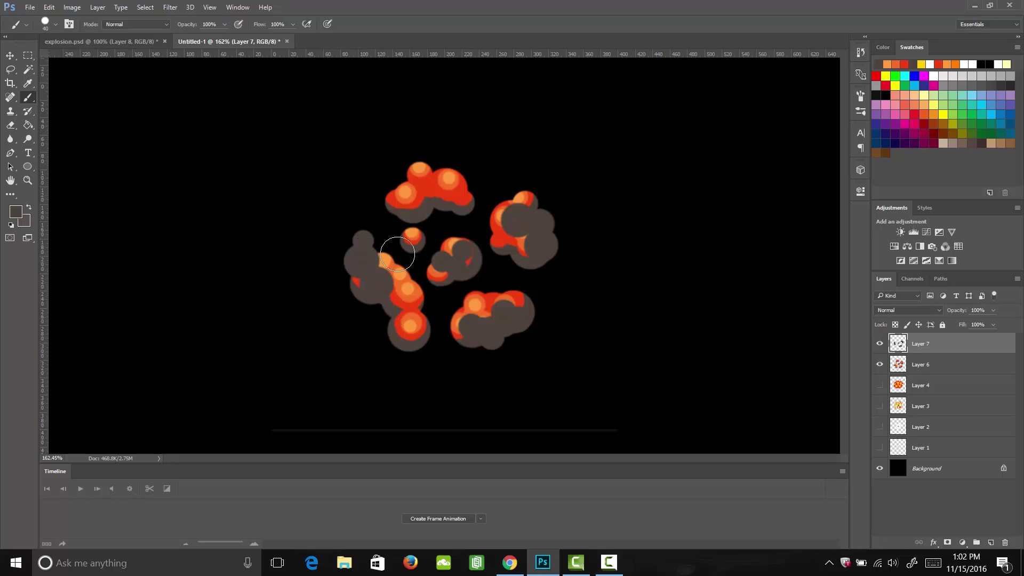
# Step: Paint overlapping dark smoke puffs over the top clump's upper edge and outer end, using a 40 px and a smaller brush
pyautogui.click(411, 194)
pyautogui.click(426, 163)
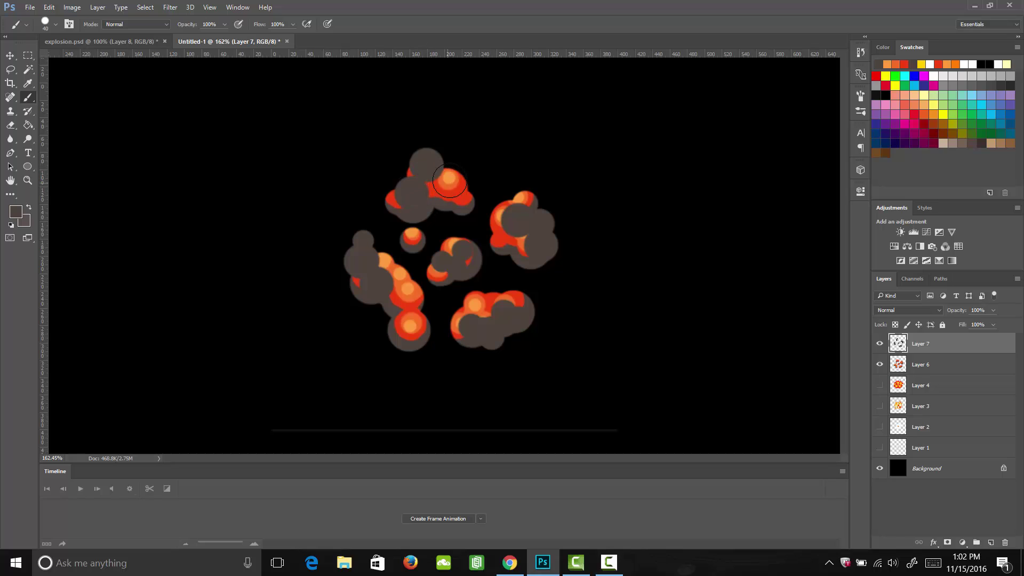
pyautogui.click(460, 155)
pyautogui.press('[')
pyautogui.click(438, 148)
pyautogui.click(399, 182)
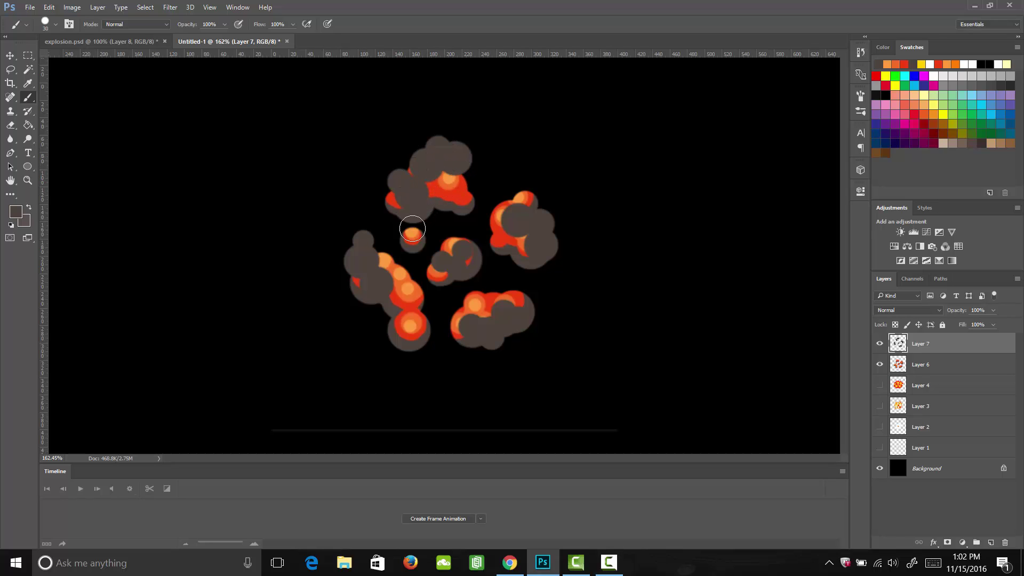
# Step: Add dark smoke at the lower end of the left clump and a 15 px puff on the small isolated ball
pyautogui.click(367, 305)
pyautogui.press('[')
pyautogui.press('[')
pyautogui.press('[')
# Step: Sample the red flame color and paint small red glow spots inside the left clump's new dark smoke
pyautogui.press('i')
pyautogui.click(400, 297)
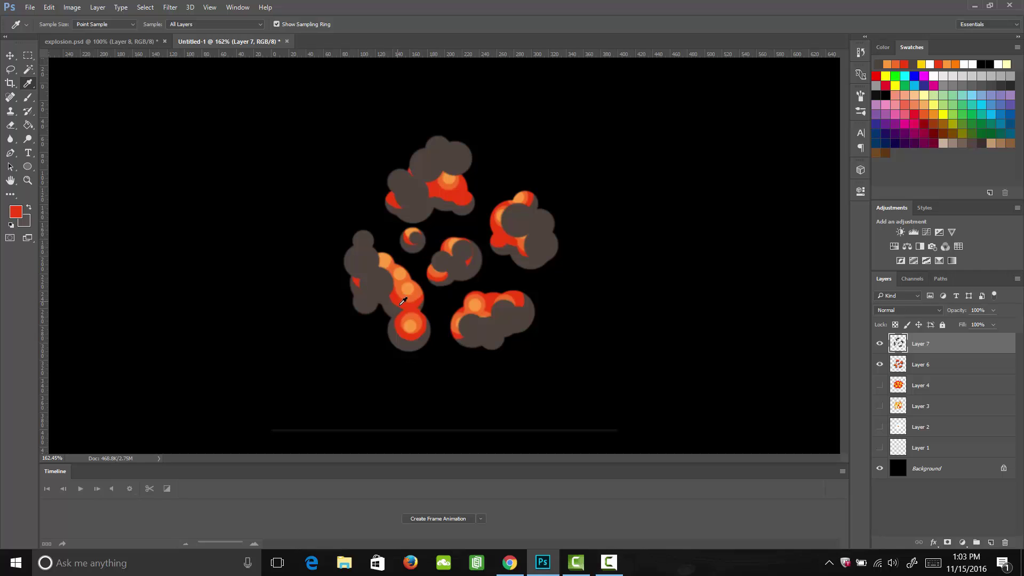
pyautogui.press('b')
pyautogui.click(367, 296)
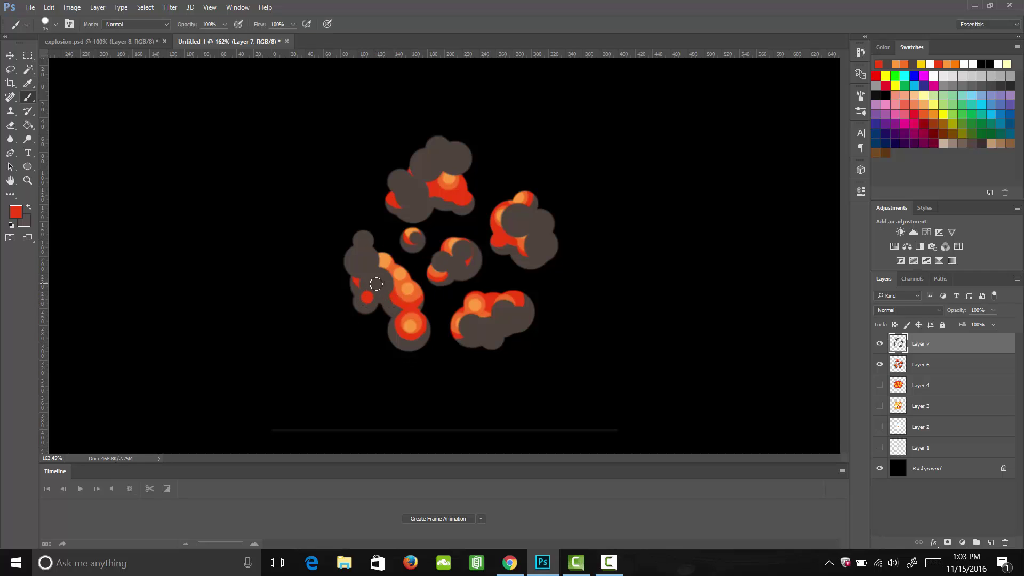
pyautogui.click(376, 283)
pyautogui.click(360, 261)
pyautogui.press('[')
pyautogui.click(363, 241)
pyautogui.moveTo(361, 260); pyautogui.dragTo(376, 282)
# Step: Paint red glow spots in varied sizes inside the dark smoke puffs of the top clump
pyautogui.press(']')
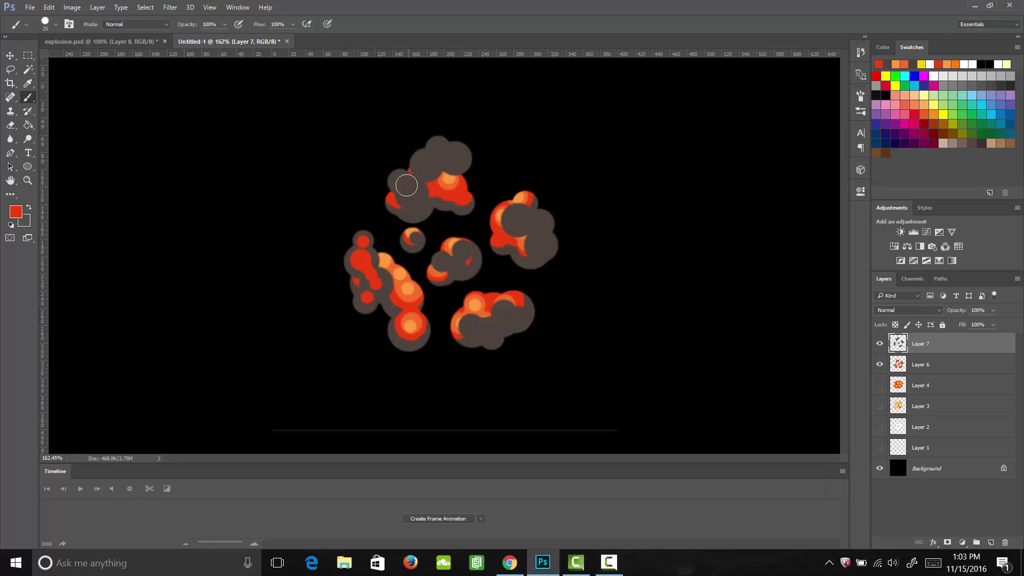
pyautogui.click(411, 194)
pyautogui.press('[')
pyautogui.press('[')
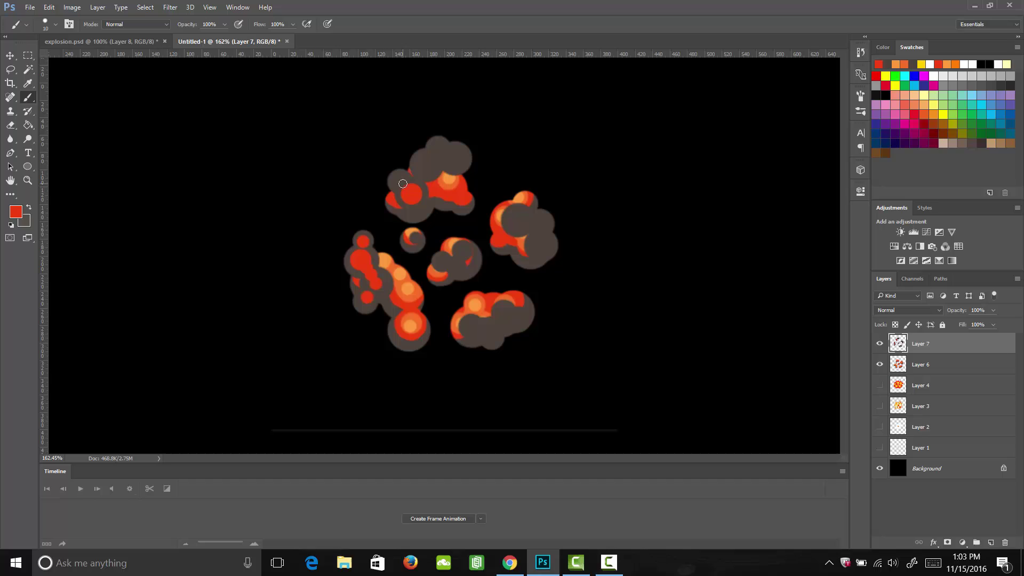
pyautogui.press(']')
pyautogui.press(']')
pyautogui.press(']')
pyautogui.click(425, 164)
pyautogui.click(439, 154)
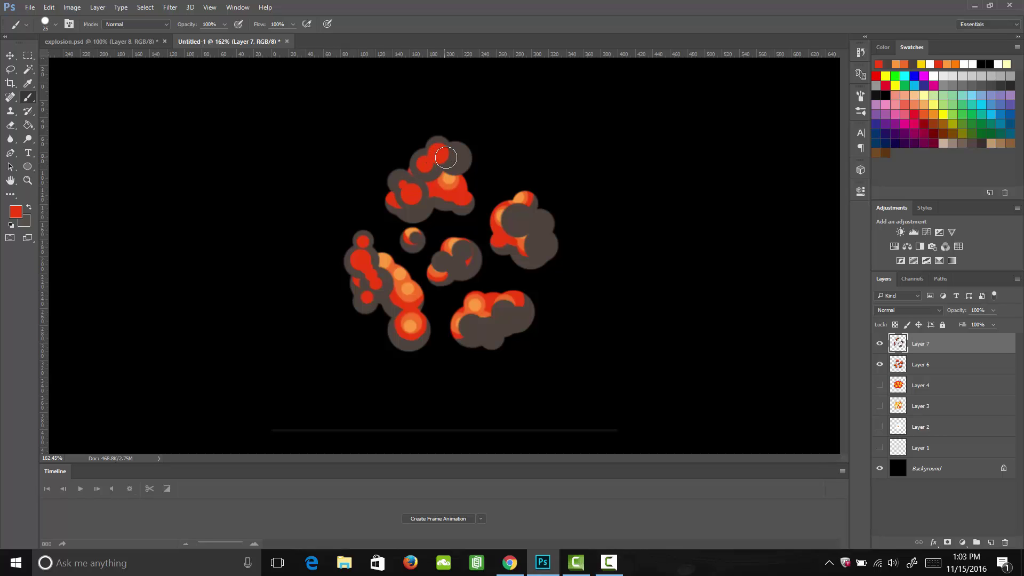
pyautogui.press('[')
pyautogui.press('[')
pyautogui.click(457, 158)
# Step: Paint tiny red glow spots in the center clump and 20 px red spots in the bottom clump's smoke
pyautogui.press('[')
pyautogui.press('[')
pyautogui.press(']')
pyautogui.press(']')
pyautogui.press(']')
pyautogui.click(471, 326)
pyautogui.click(493, 333)
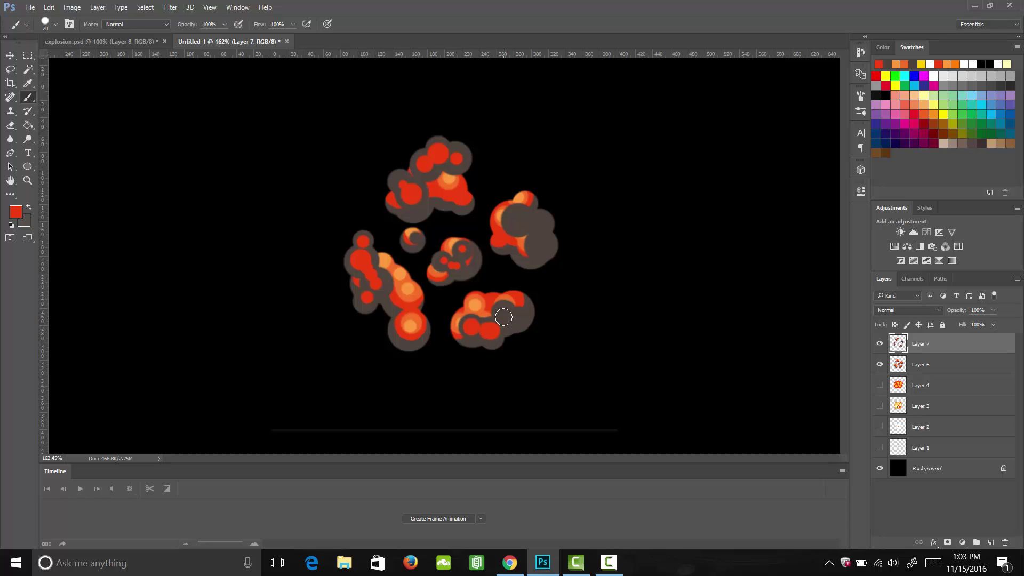
pyautogui.click(504, 316)
# Step: Paint red glow spots in the right clump's smoke, starting at 25 px and shrinking the brush for the outer puffs
pyautogui.press(']')
pyautogui.click(525, 222)
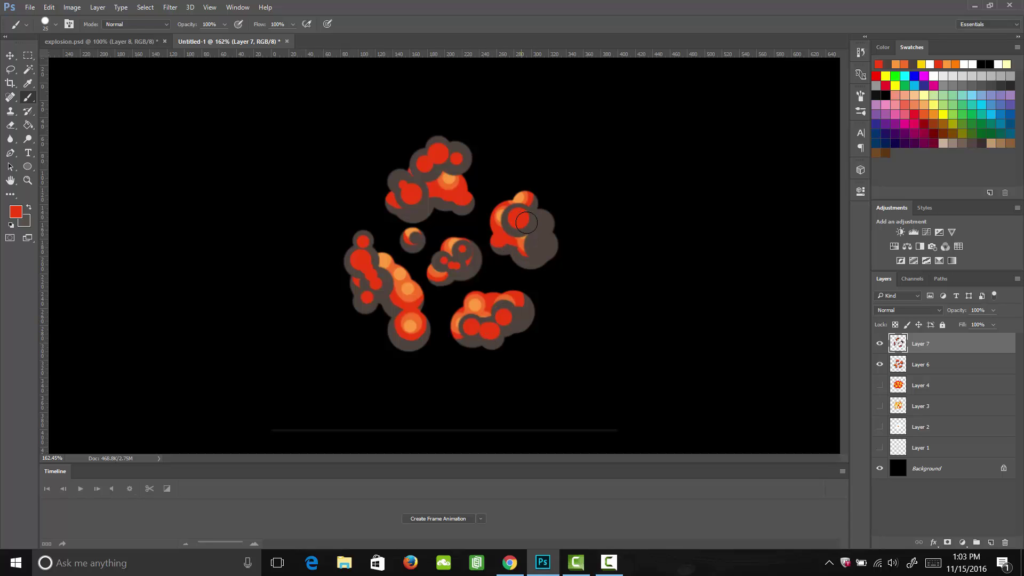
pyautogui.press('[')
pyautogui.press('[')
pyautogui.click(540, 224)
pyautogui.press('[')
# Step: Sample the orange flame color for the brush and hide Layer 6 to isolate the Layer 7 artwork
pyautogui.press('i')
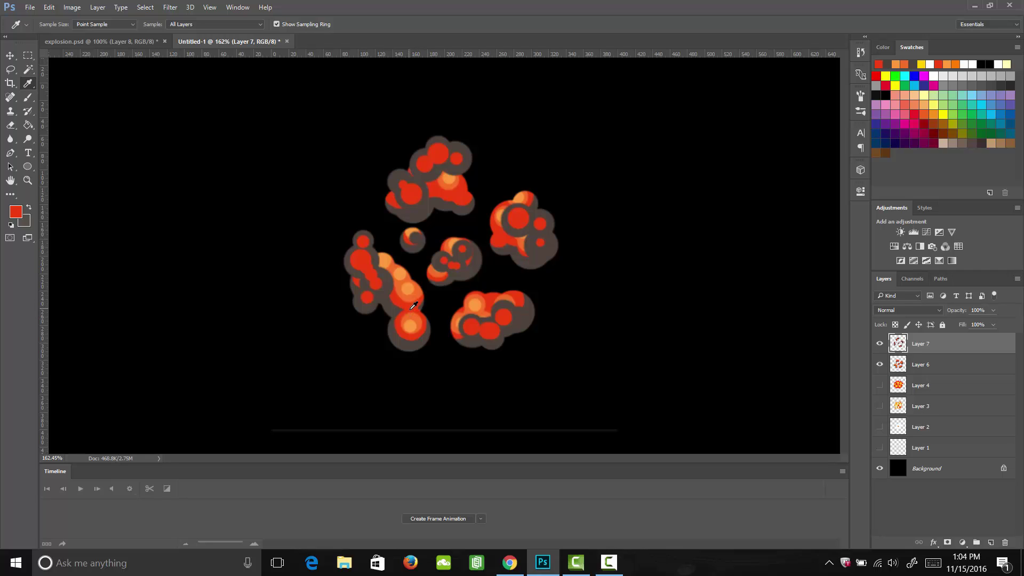
pyautogui.click(415, 312)
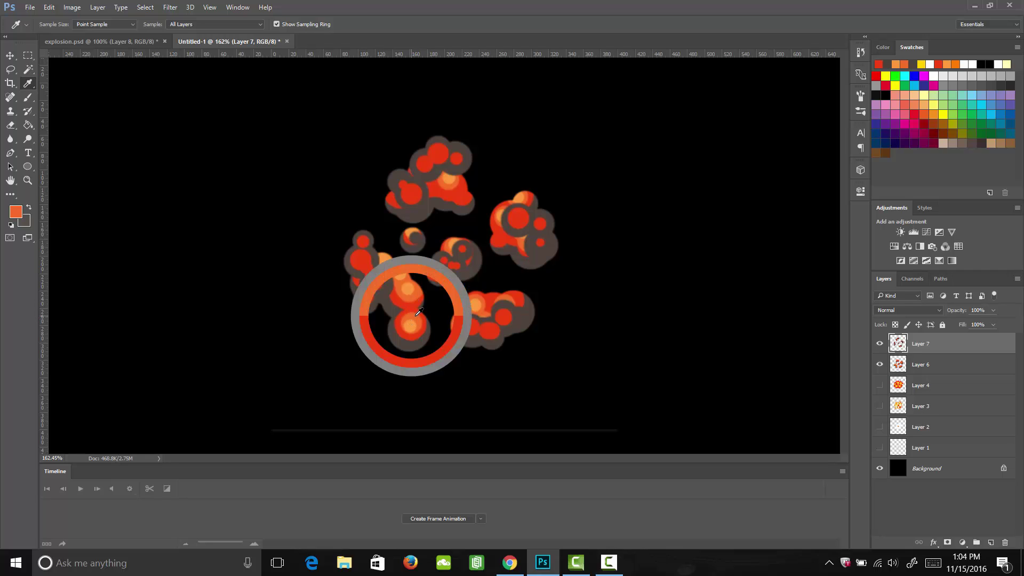
pyautogui.click(880, 364)
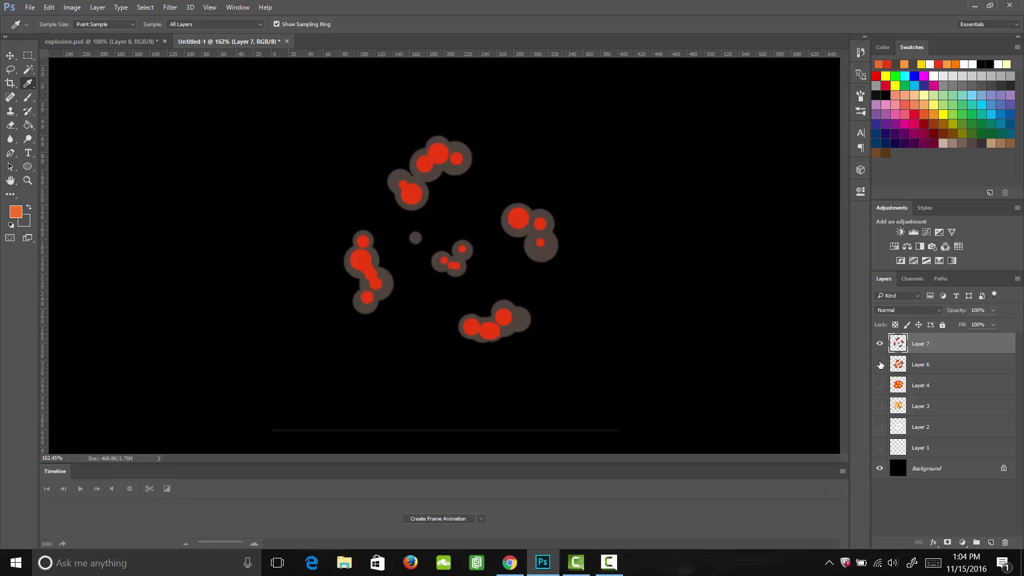
# Step: Paint small orange highlights inside the red glow spots across the clumps on Layer 7
pyautogui.press('b')
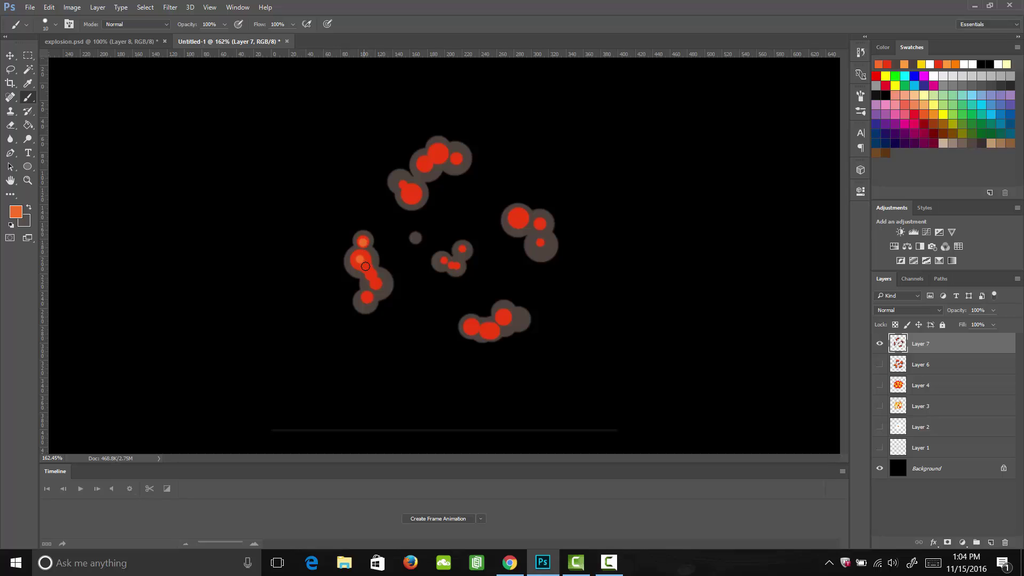
pyautogui.click(376, 285)
pyautogui.click(437, 153)
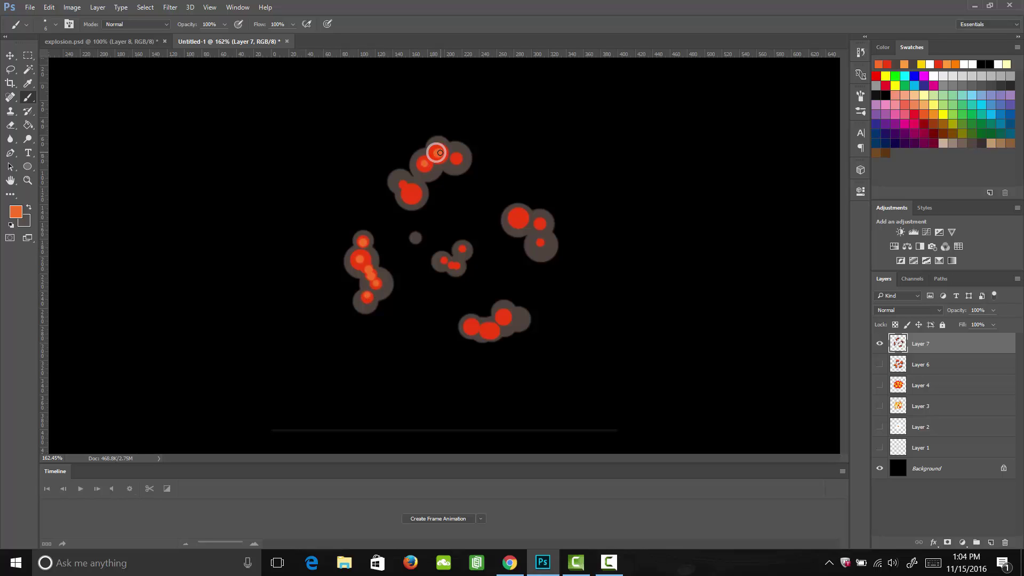
pyautogui.click(410, 192)
pyautogui.click(489, 328)
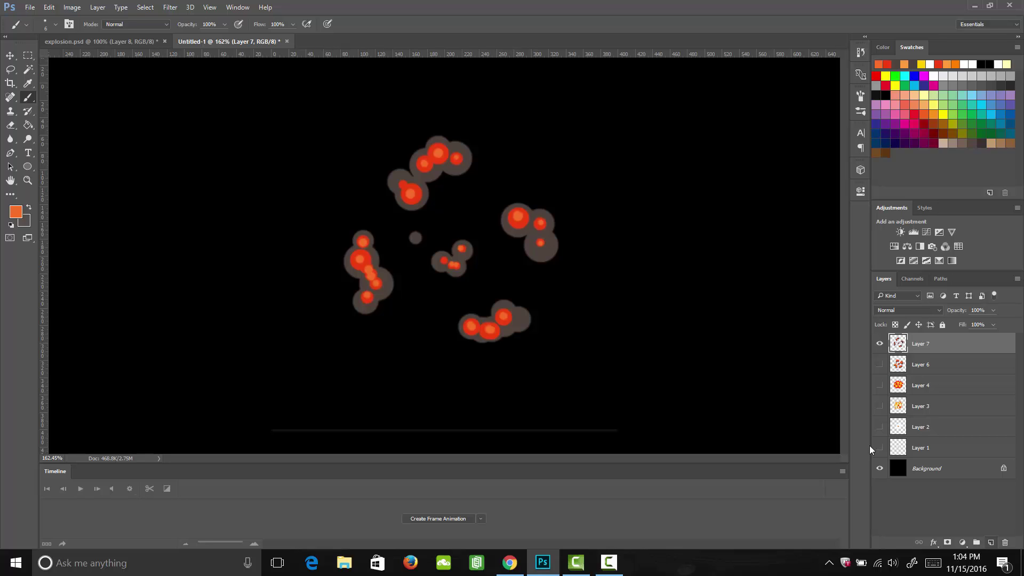
# Step: Add a new layer above Layer 7 and sample the dark brown-gray smoke color for the brush
pyautogui.click(990, 543)
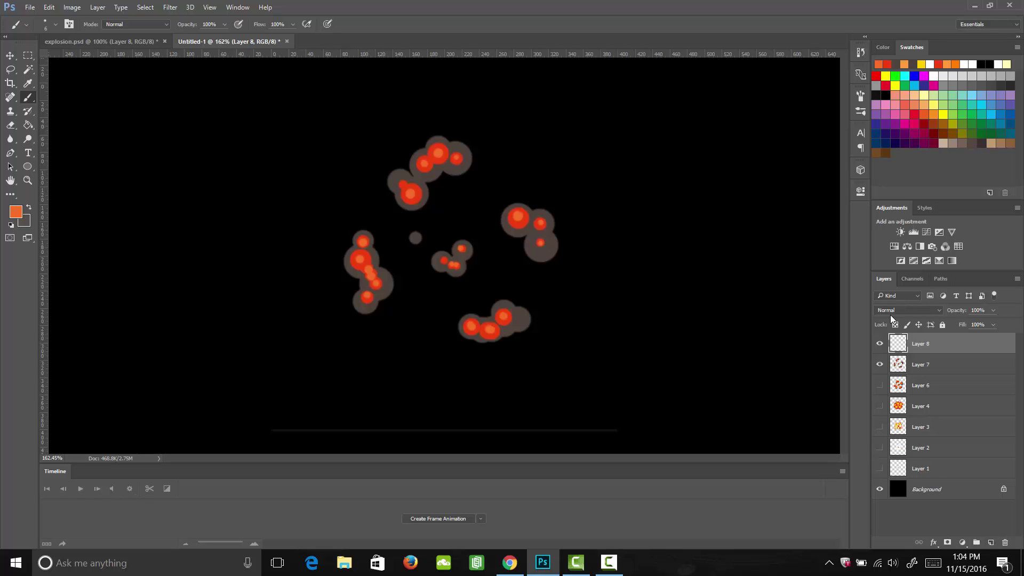
pyautogui.press('i')
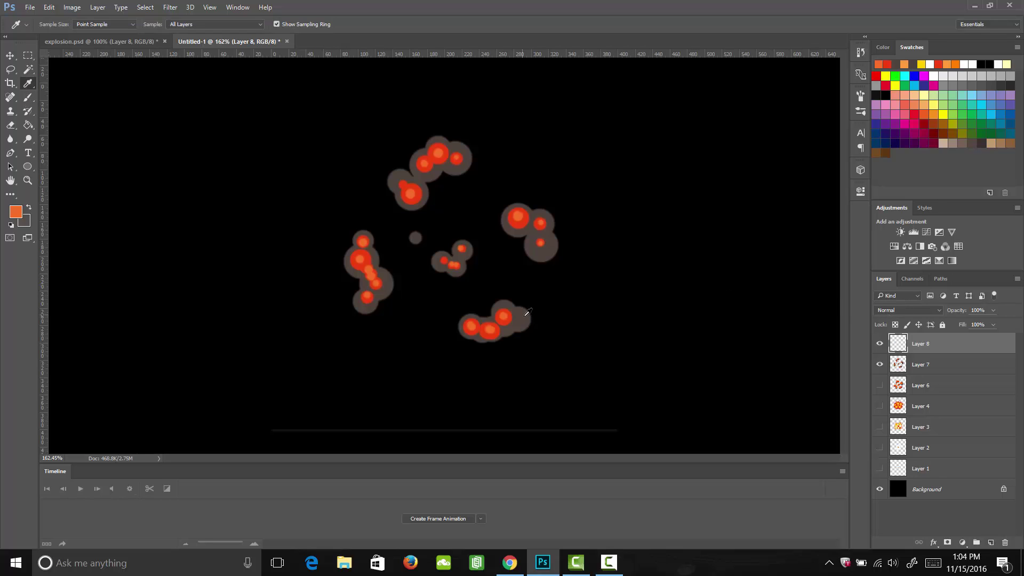
pyautogui.click(528, 311)
pyautogui.press('b')
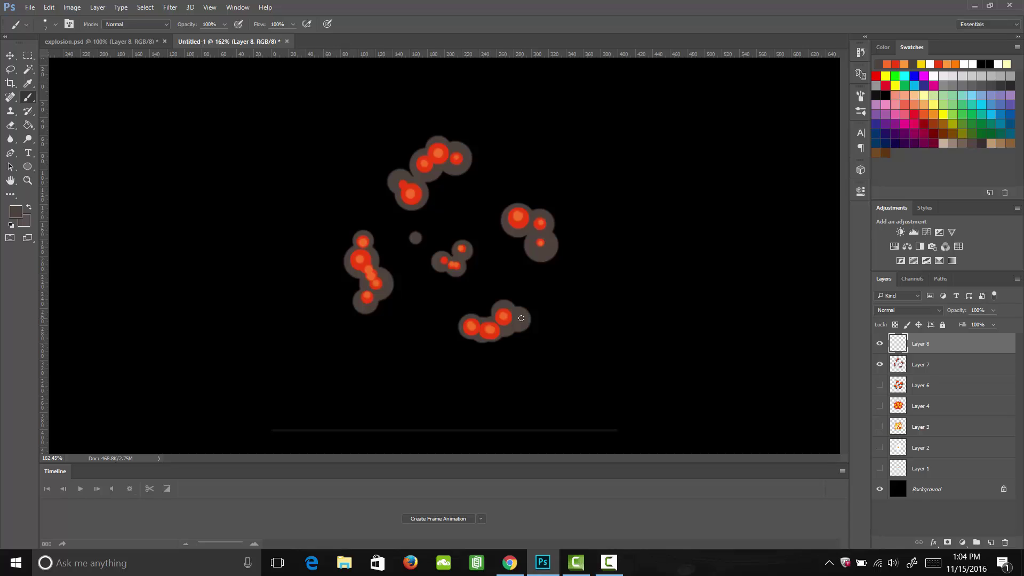
# Step: Paint a large dark smoke puff at the bottom clump's outer end and a 20 px puff over its lower red spot
pyautogui.press(']')
pyautogui.press(']')
pyautogui.press(']')
pyautogui.press(']')
pyautogui.press(']')
pyautogui.press(']')
pyautogui.press(']')
pyautogui.press(']')
pyautogui.click(521, 307)
pyautogui.press('[')
pyautogui.click(489, 333)
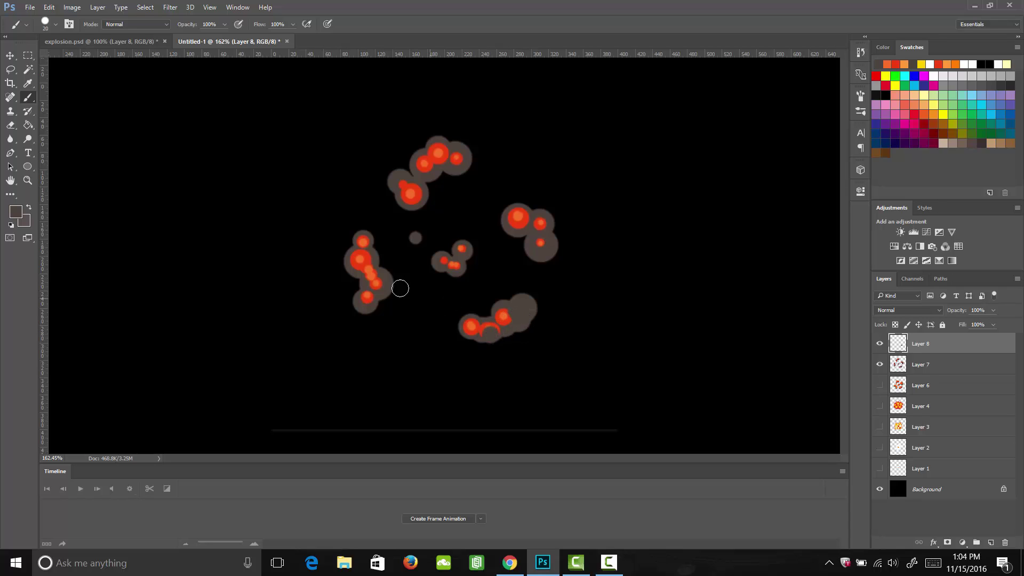
# Step: Paint a 30 px smoke puff over the left clump's largest red spot and two smaller puffs near its lower end
pyautogui.press(']')
pyautogui.click(364, 258)
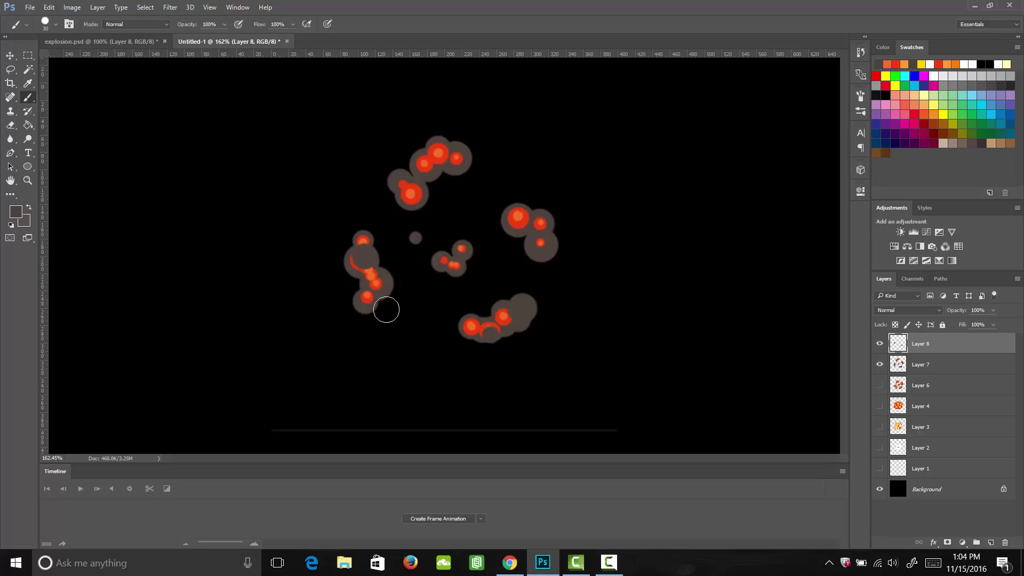
pyautogui.press('[')
pyautogui.click(380, 314)
pyautogui.press('[')
pyautogui.click(388, 306)
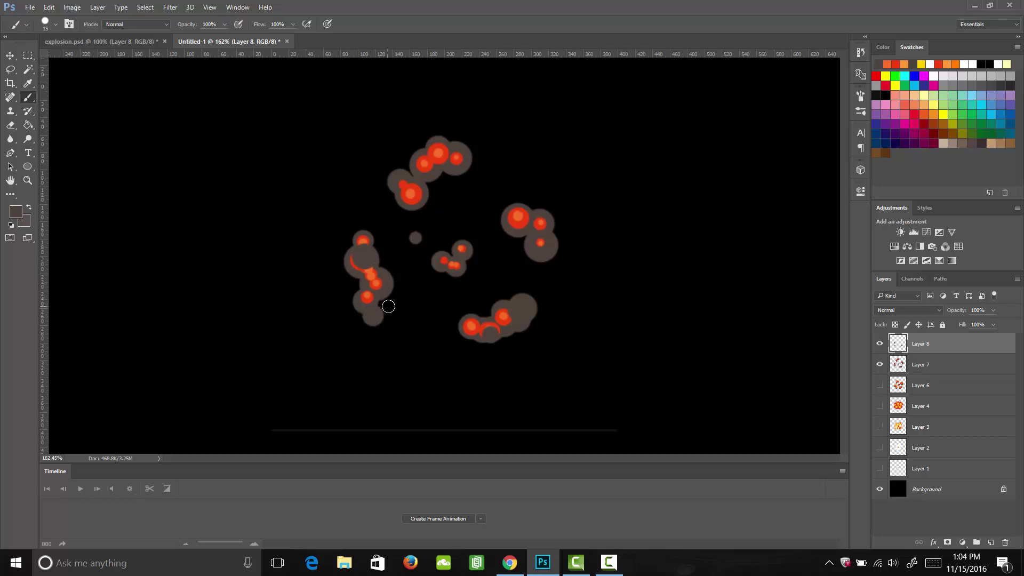
# Step: Paint a small smoke puff on the center clump and two 30 px puffs on the top clump on Layer 8
pyautogui.press(']')
pyautogui.click(454, 268)
pyautogui.press(']')
pyautogui.click(408, 186)
pyautogui.click(423, 143)
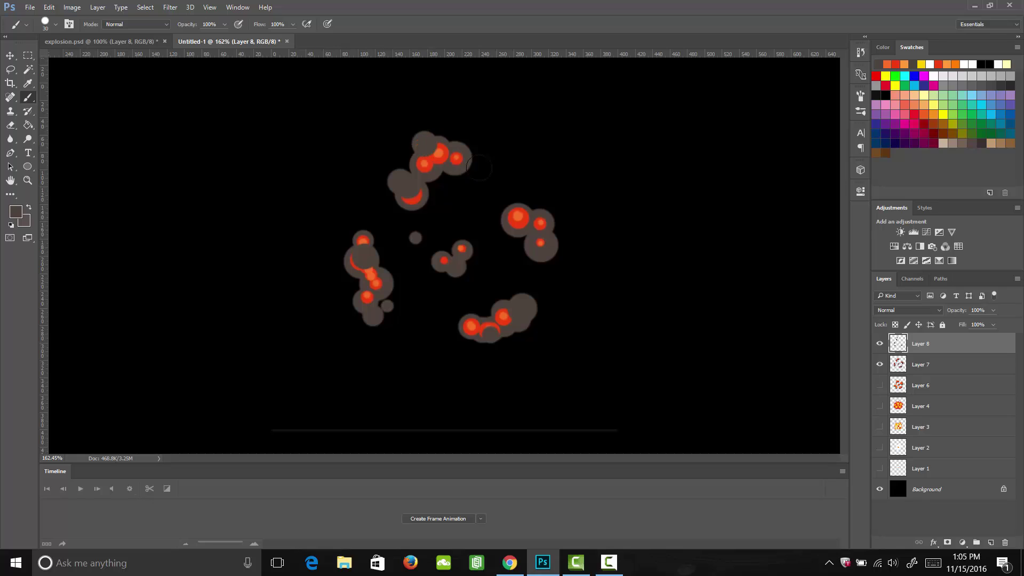
# Step: Cover the right clump with large dark smoke puffs and add a 20 px puff at its lower edge
pyautogui.press(']')
pyautogui.click(530, 209)
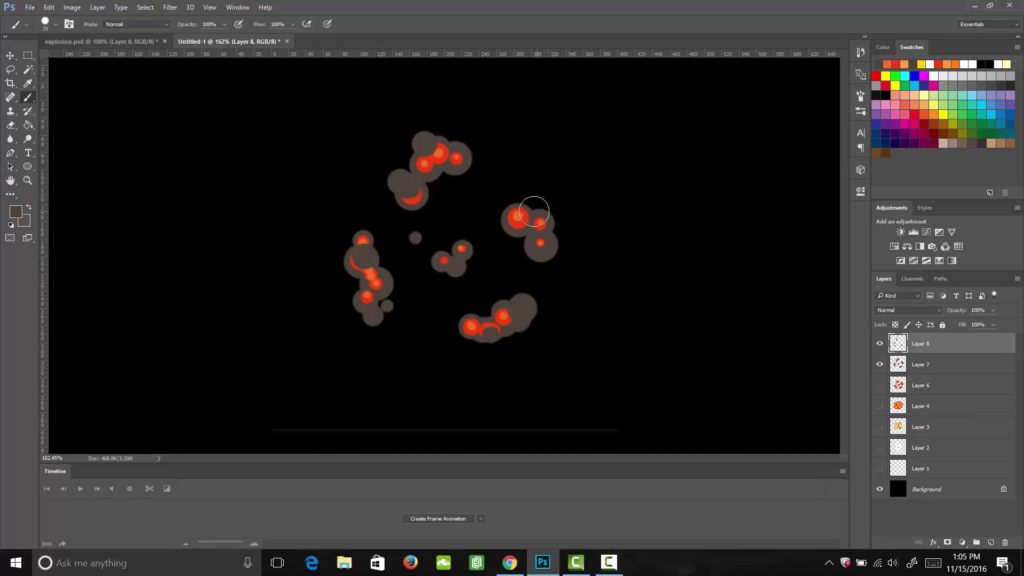
pyautogui.click(549, 244)
pyautogui.click(551, 253)
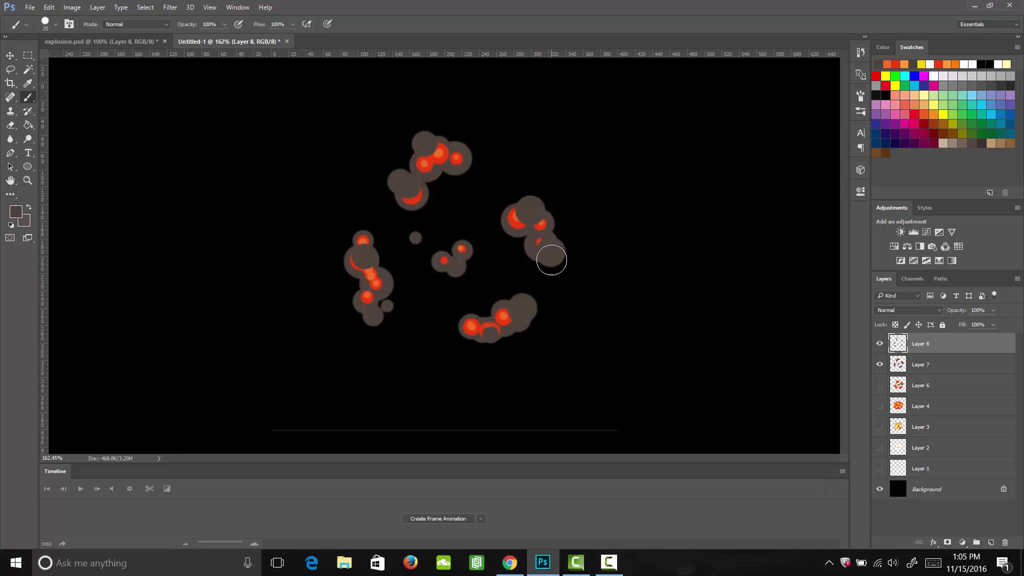
pyautogui.press('[')
pyautogui.press('[')
pyautogui.press('[')
pyautogui.click(543, 265)
# Step: Hide Layer 7 and paint tiny smoke remnants beside the bottom and center puffs on a new layer above Layer 8
pyautogui.click(879, 365)
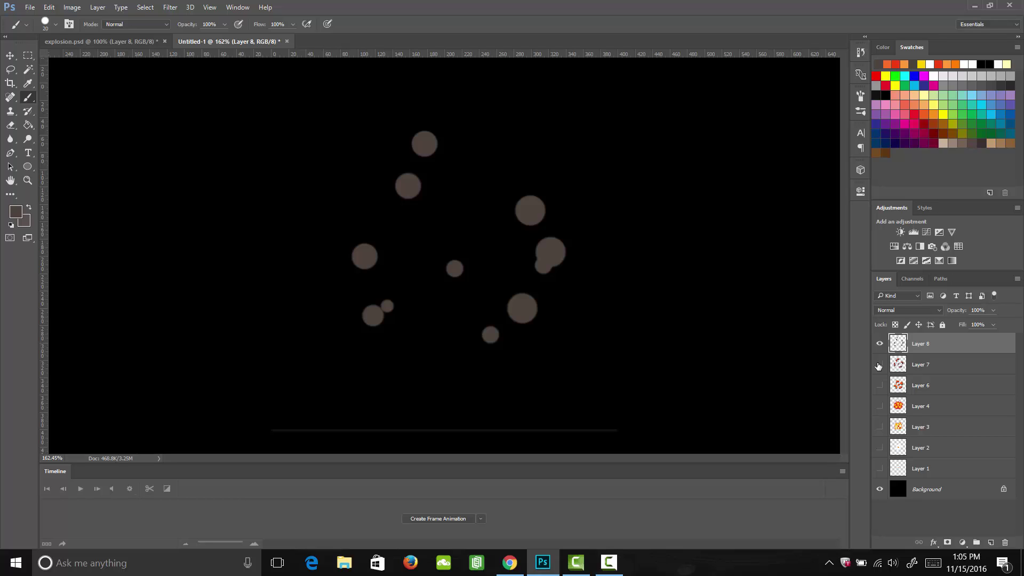
pyautogui.click(991, 542)
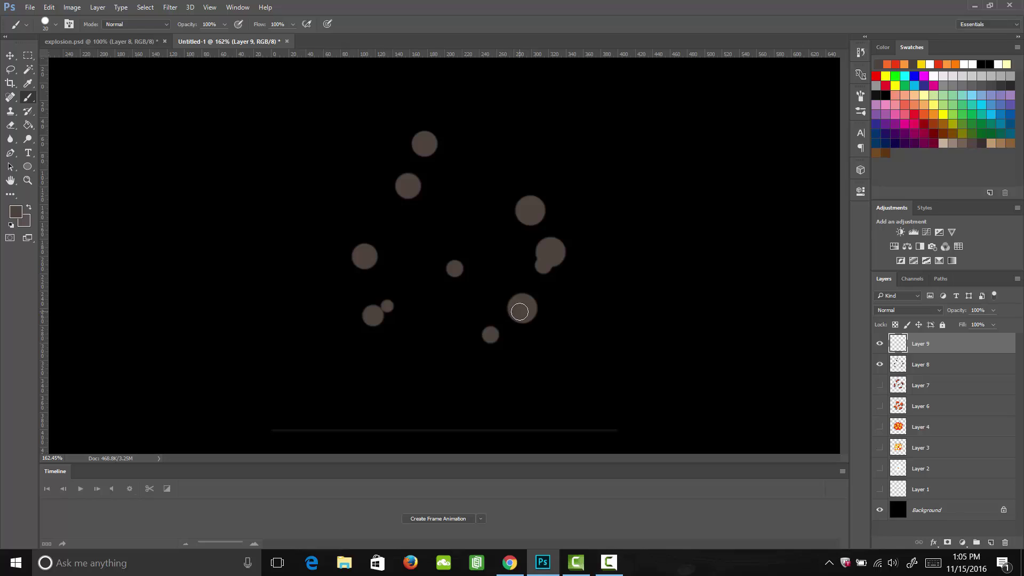
pyautogui.press('[')
pyautogui.click(532, 328)
pyautogui.press('[')
pyautogui.press('[')
pyautogui.press('[')
pyautogui.press('[')
pyautogui.press('[')
pyautogui.click(479, 339)
pyautogui.click(443, 271)
# Step: Paint 25 px smoke puffs on Layer 9 beside the existing lower-left, top and upper-right puffs
pyautogui.press(']')
pyautogui.press(']')
pyautogui.press(']')
pyautogui.press(']')
pyautogui.press(']')
pyautogui.press(']')
pyautogui.click(370, 303)
pyautogui.press(']')
pyautogui.press(']')
pyautogui.click(426, 172)
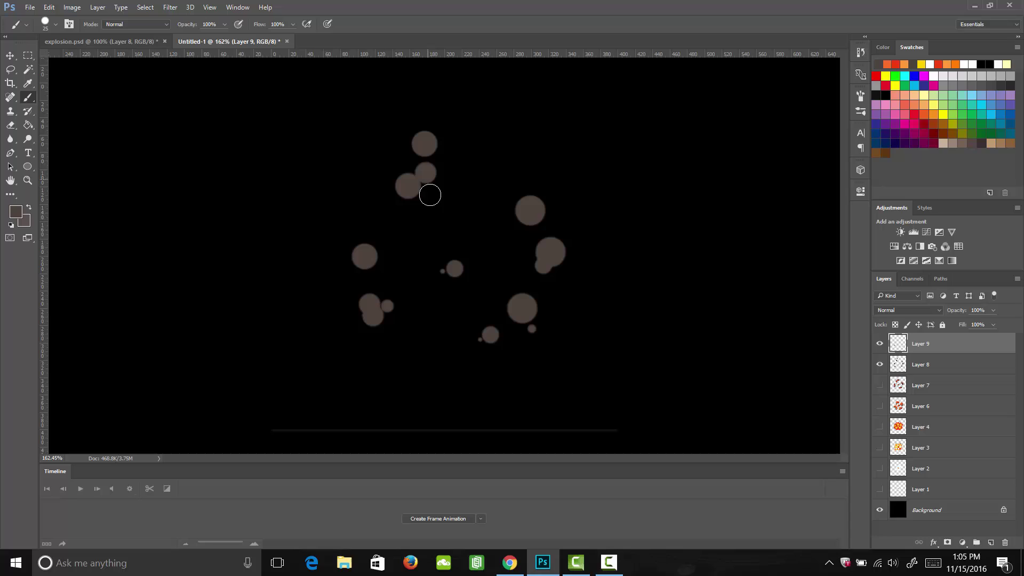
pyautogui.click(514, 202)
# Step: Isolate Layer 8 by hiding Layer 9 and reduce Layer 8's opacity to 50%
pyautogui.click(880, 366)
pyautogui.click(923, 366)
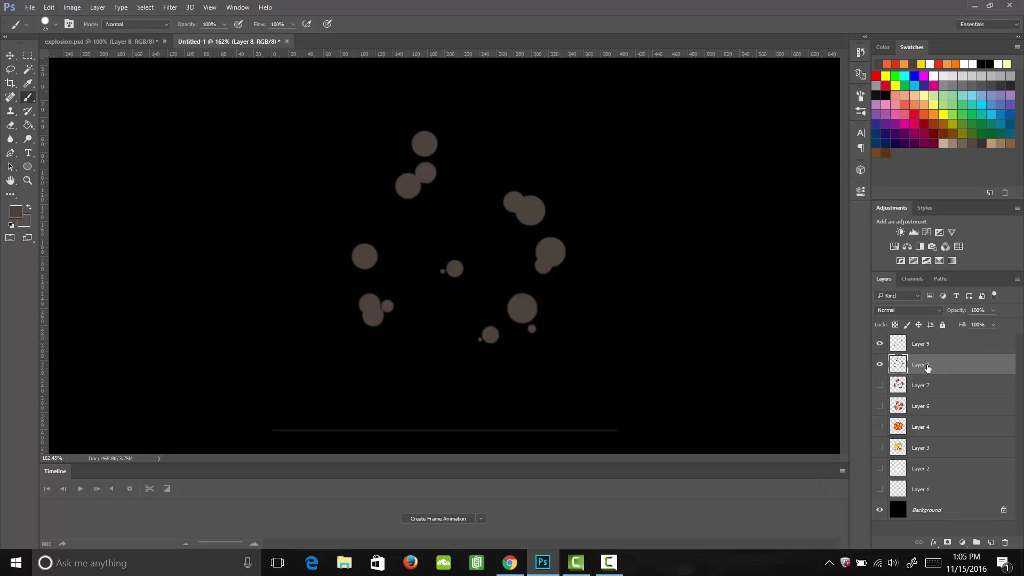
pyautogui.click(923, 344)
pyautogui.click(923, 367)
pyautogui.click(881, 344)
pyautogui.click(881, 365)
pyautogui.click(881, 366)
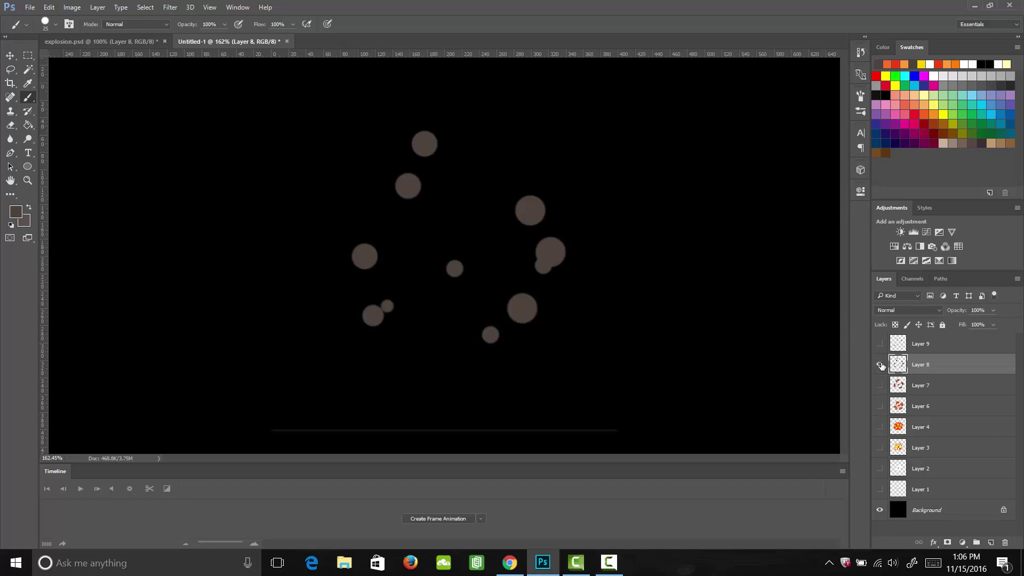
pyautogui.click(993, 311)
pyautogui.moveTo(967, 322); pyautogui.dragTo(967, 322)
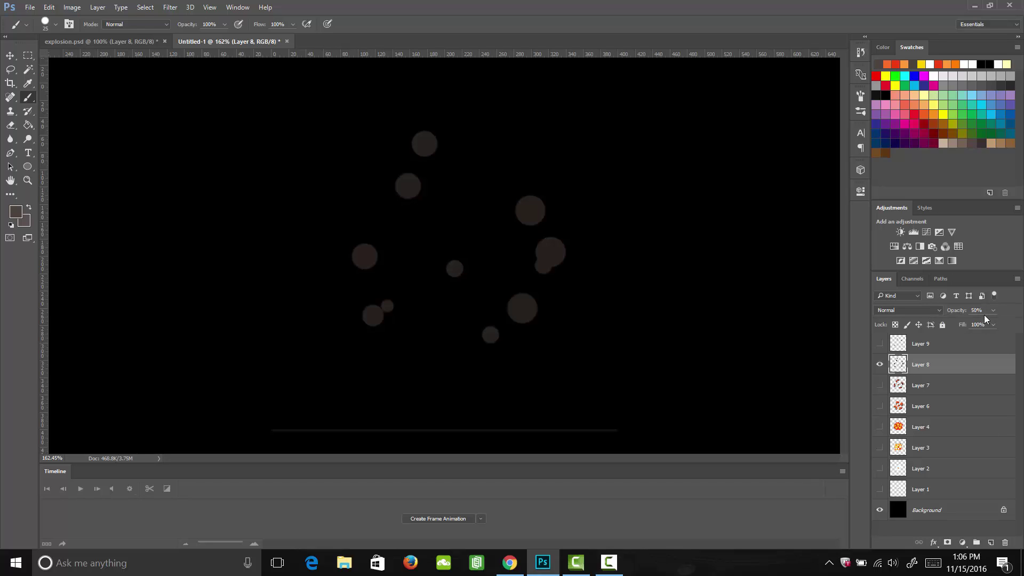
# Step: Show Layer 9 instead of Layer 8 and reduce Layer 9's opacity to 26%
pyautogui.click(949, 345)
pyautogui.click(880, 344)
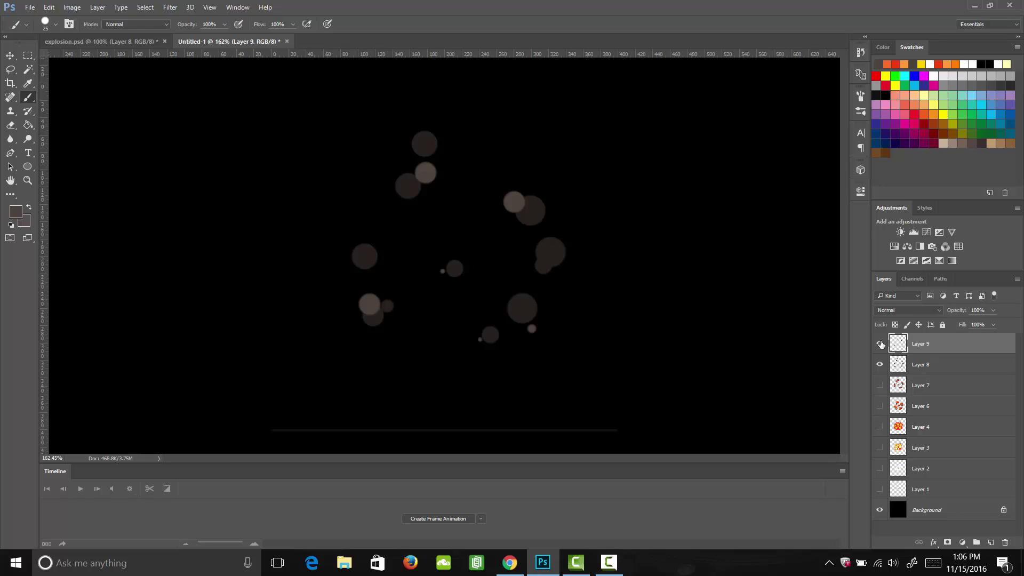
pyautogui.click(880, 364)
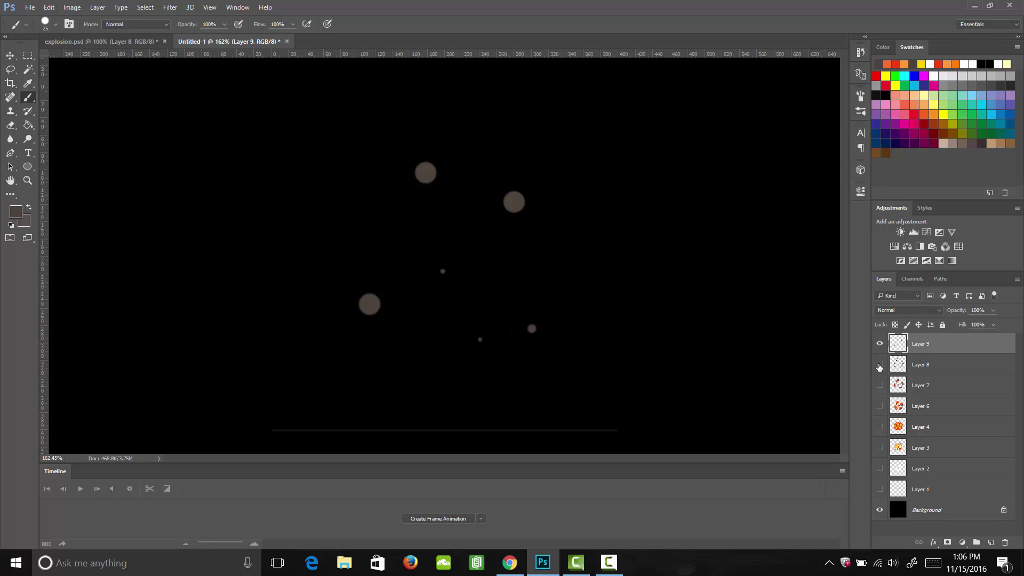
pyautogui.click(993, 311)
pyautogui.moveTo(965, 325); pyautogui.dragTo(961, 325)
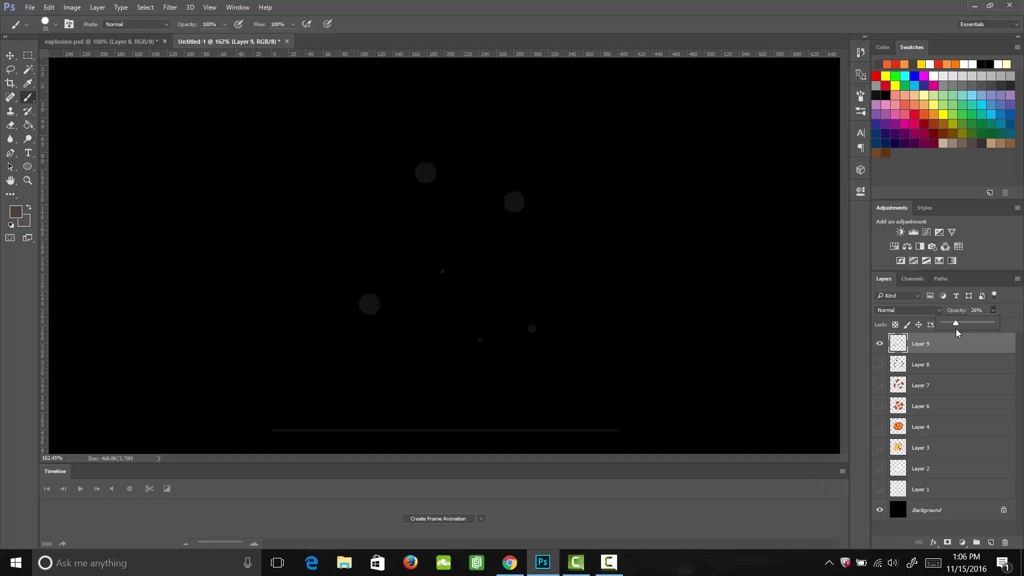
pyautogui.click(991, 313)
pyautogui.click(945, 366)
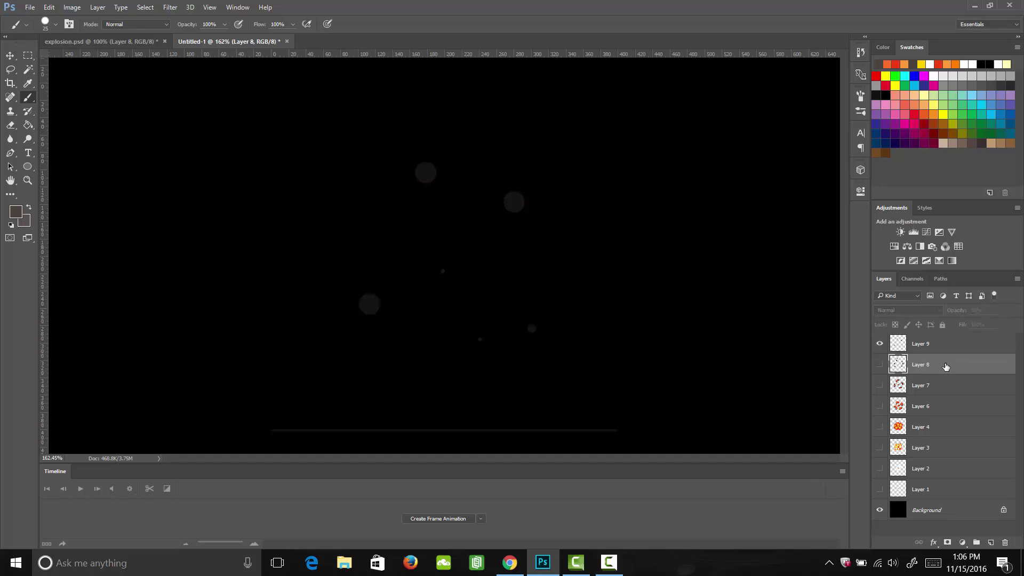
# Step: Preview the explosion sequence by showing each layer alone over the Background, from Layer 1 up to Layer 9
pyautogui.click(928, 345)
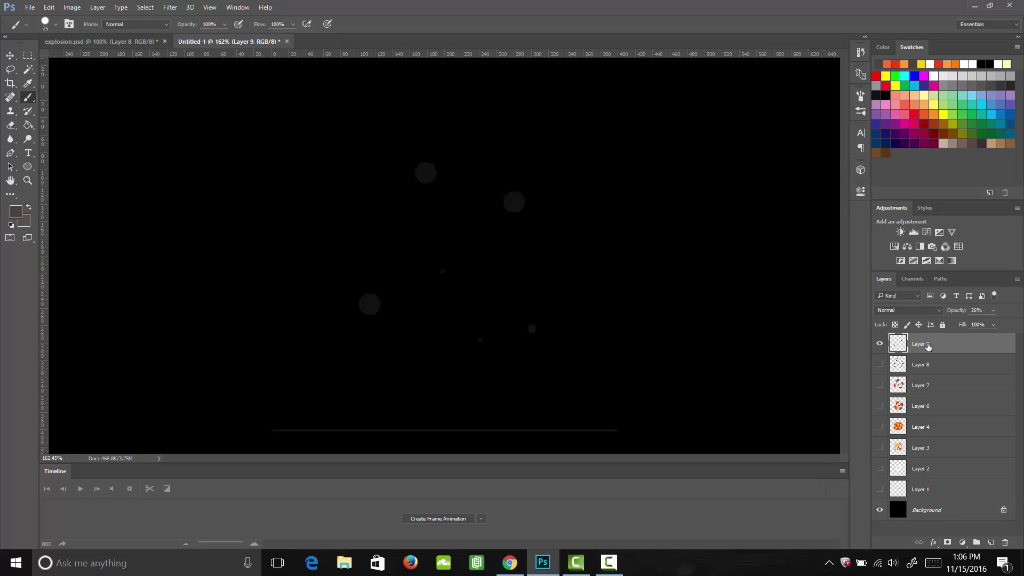
pyautogui.click(879, 344)
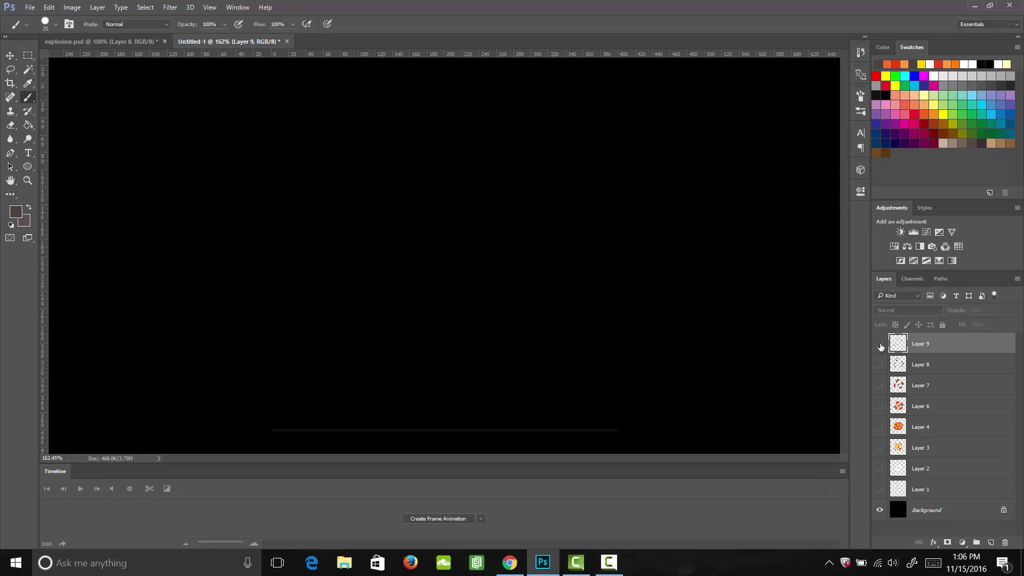
pyautogui.click(880, 489)
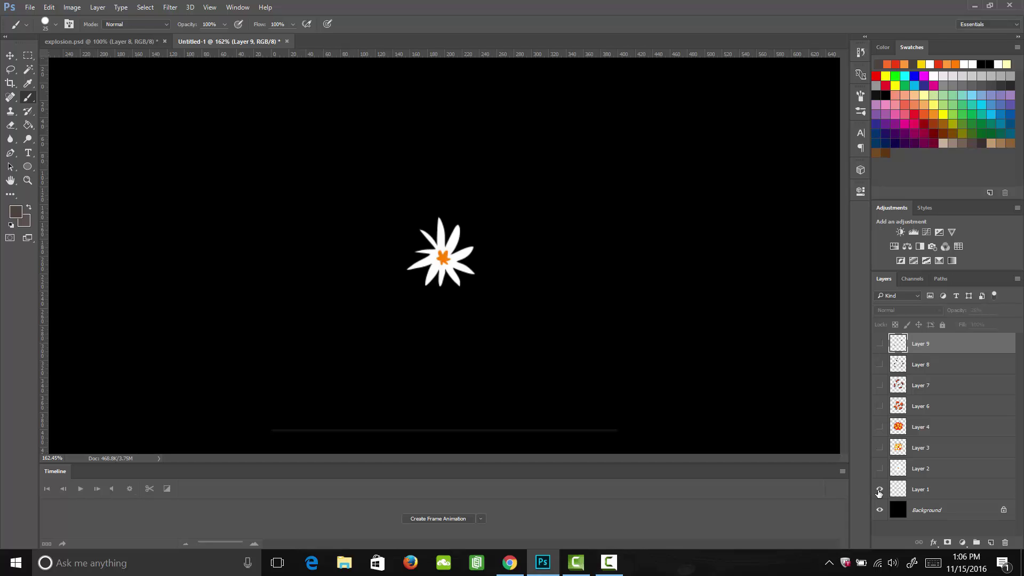
pyautogui.click(879, 490)
pyautogui.click(879, 468)
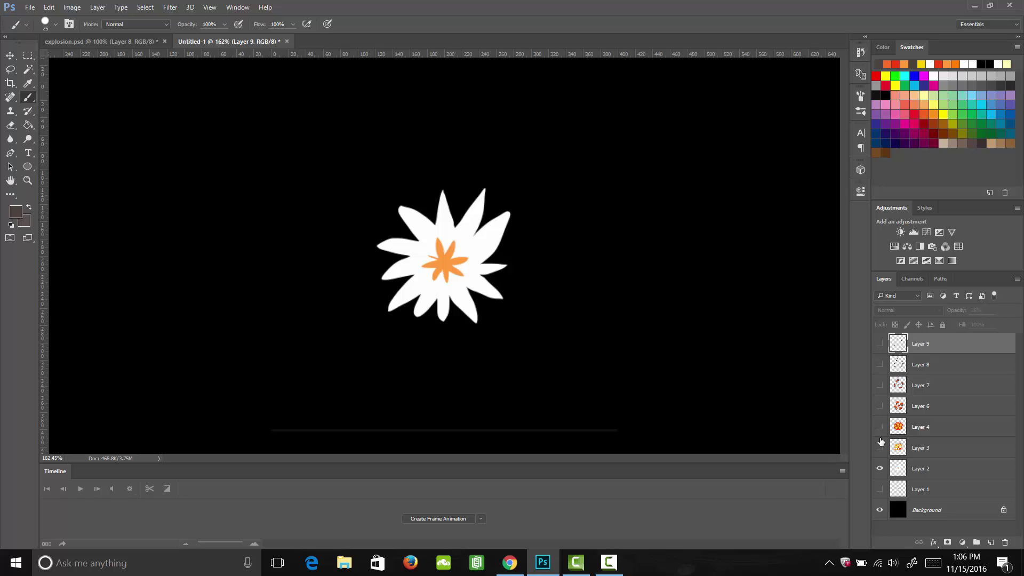
pyautogui.click(880, 447)
pyautogui.click(879, 468)
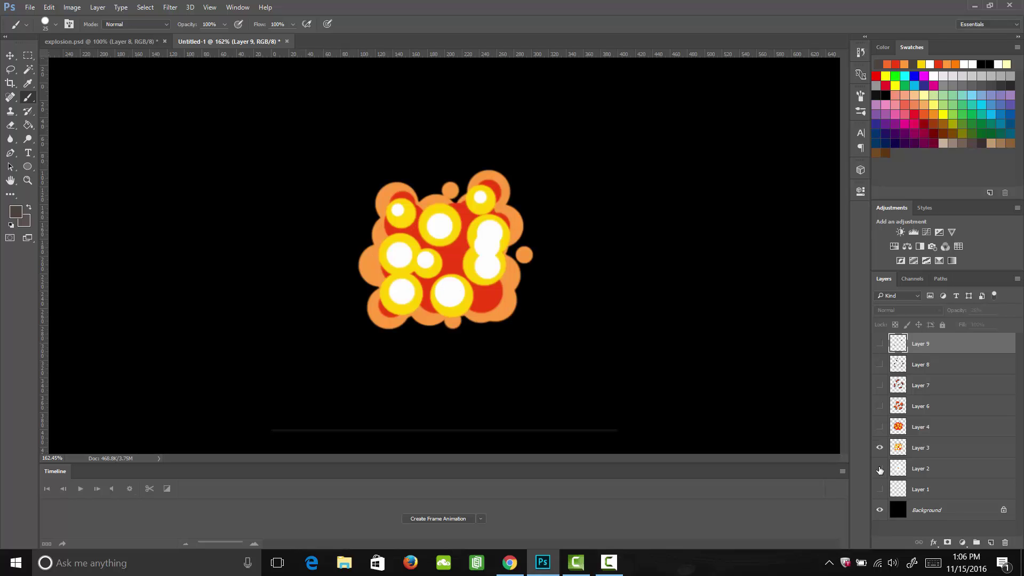
pyautogui.click(879, 427)
pyautogui.click(880, 448)
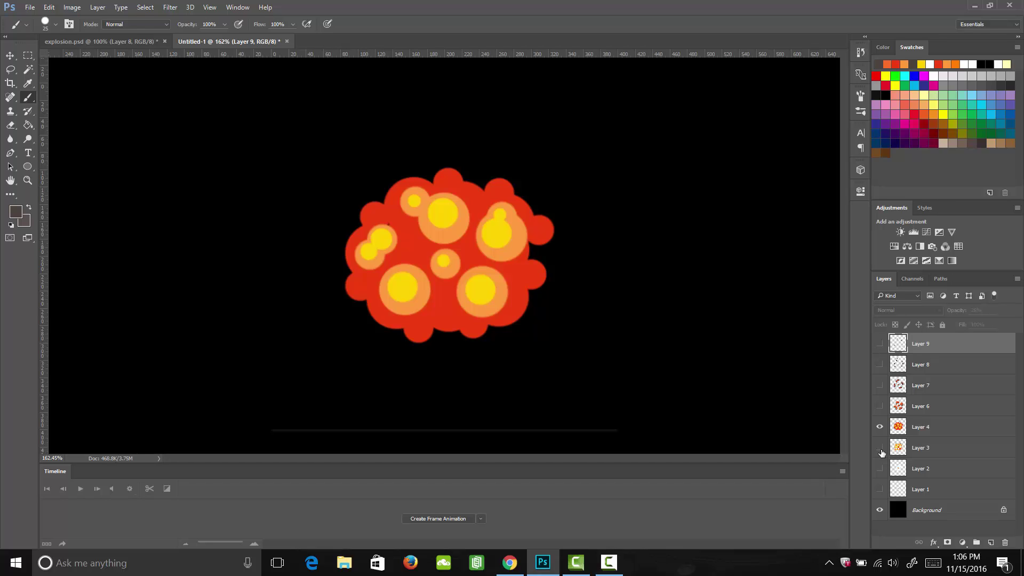
pyautogui.click(880, 405)
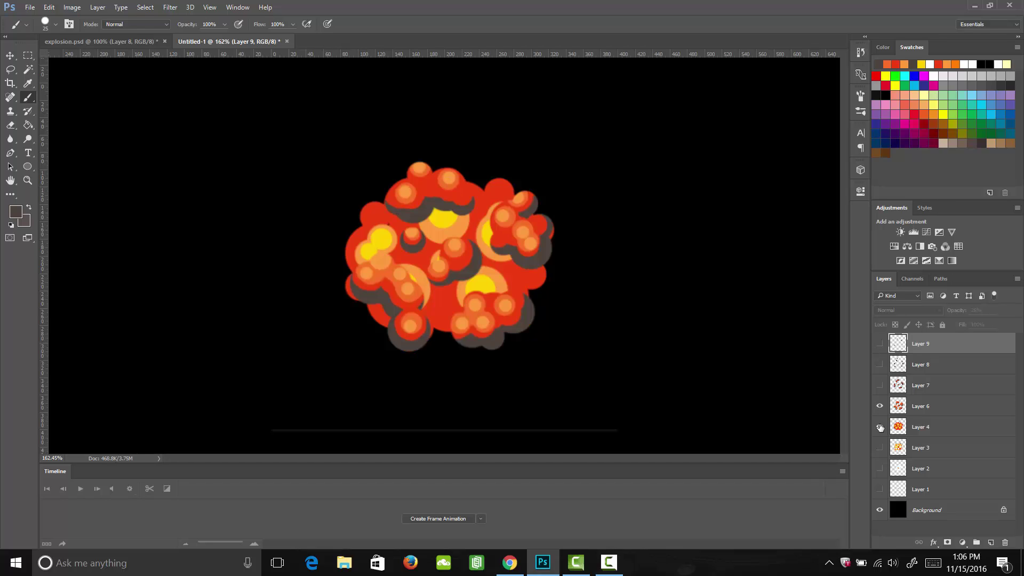
pyautogui.click(880, 426)
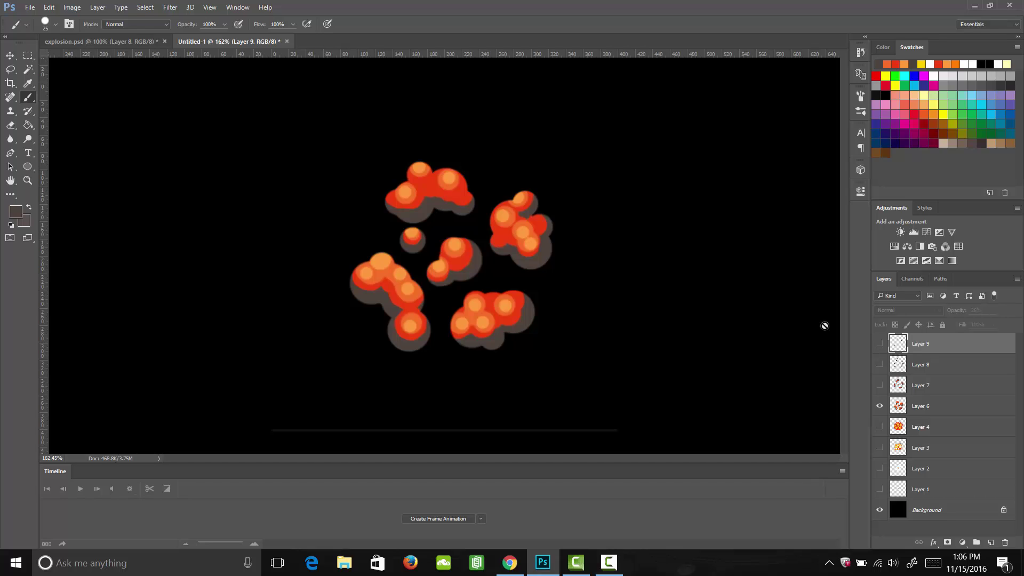
pyautogui.click(880, 385)
pyautogui.click(880, 406)
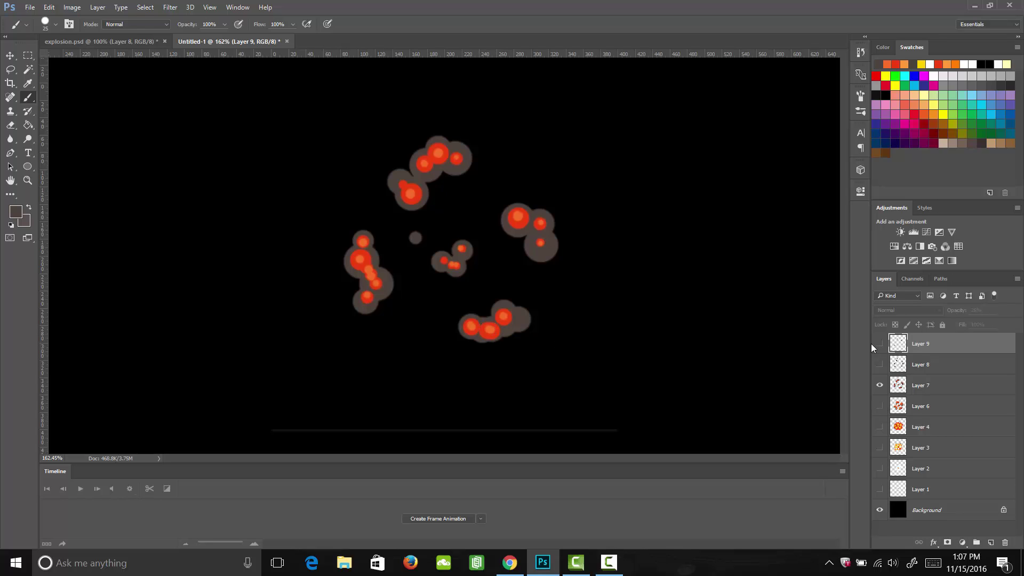
pyautogui.click(880, 364)
pyautogui.click(880, 385)
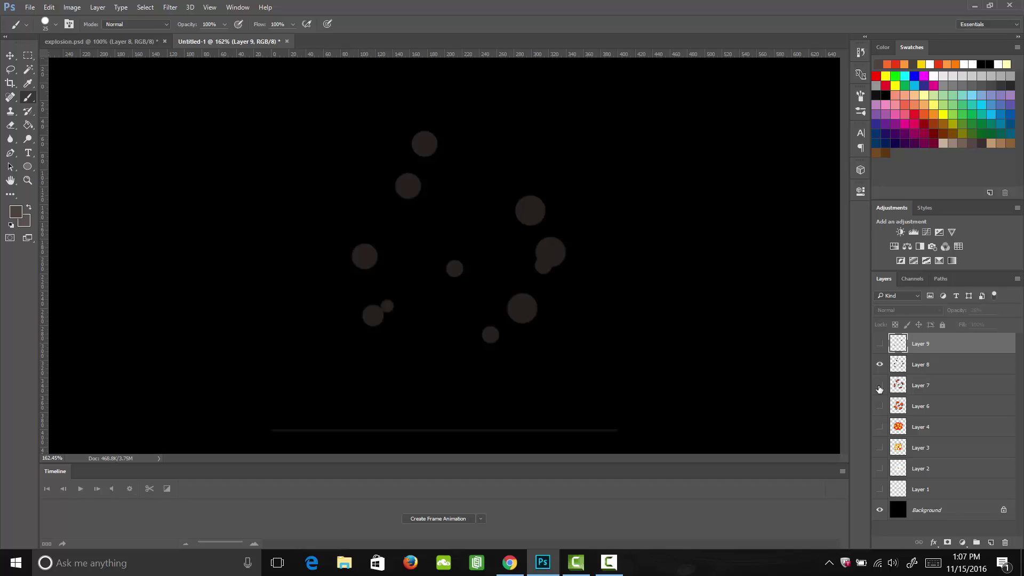
pyautogui.click(880, 343)
pyautogui.click(880, 364)
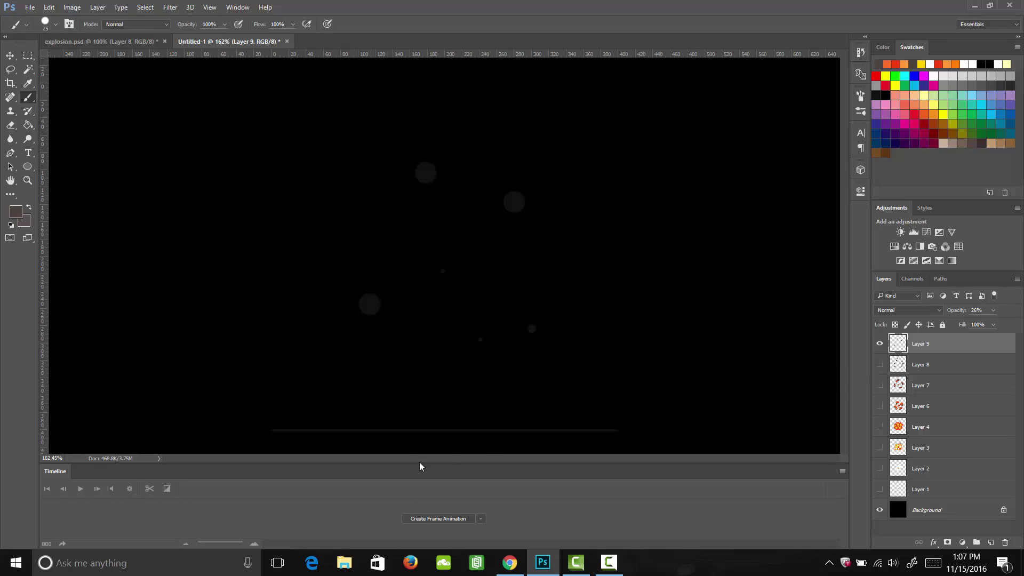
# Step: Create a frame animation in the timeline and duplicate its frame until there are ten frames
pyautogui.click(450, 518)
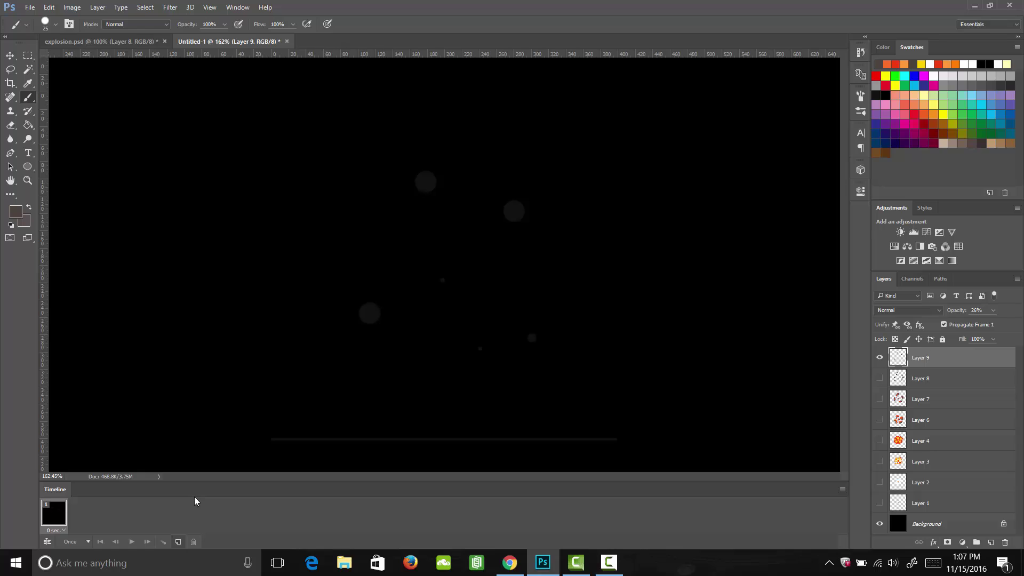
pyautogui.click(178, 542)
pyautogui.click(178, 542)
pyautogui.click(178, 542)
pyautogui.click(178, 542)
pyautogui.click(178, 542)
pyautogui.click(178, 542)
pyautogui.click(179, 542)
pyautogui.click(179, 542)
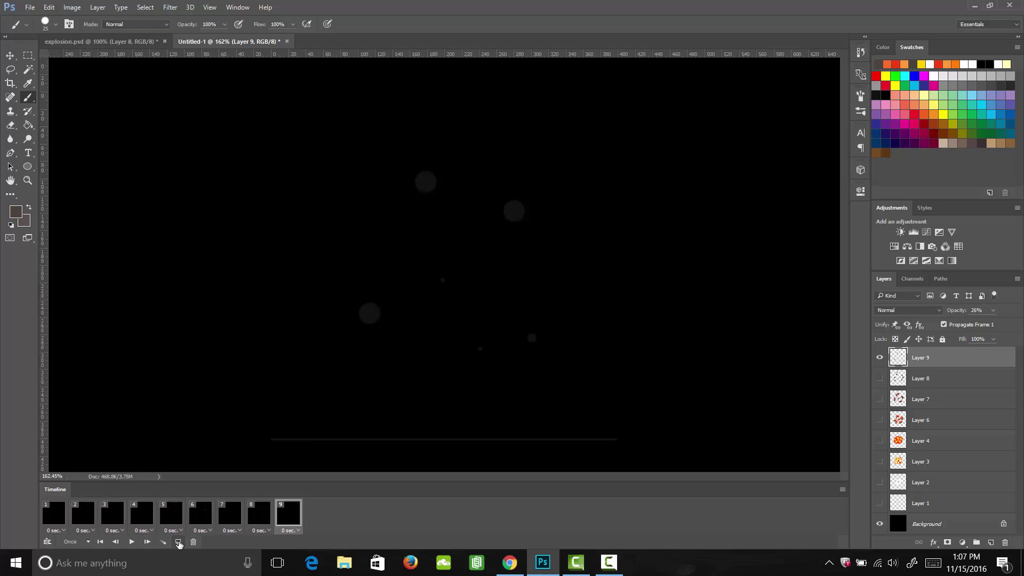
pyautogui.click(179, 543)
# Step: Hide Layer 9 in all ten animation frames at once, leaving only the Background visible
pyautogui.click(53, 522)
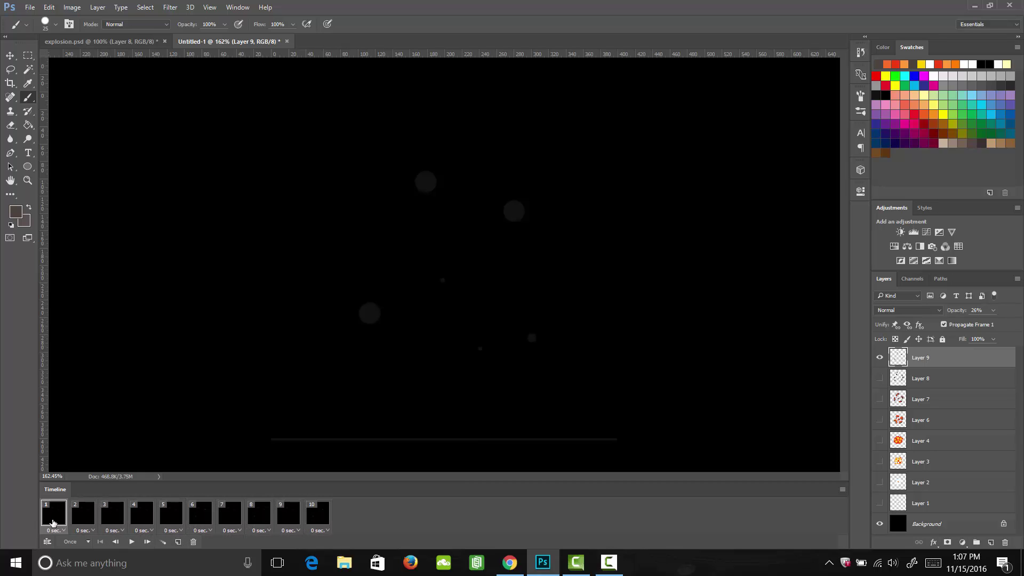
pyautogui.keyDown('shift'); pyautogui.click(319, 520); pyautogui.keyUp('shift')
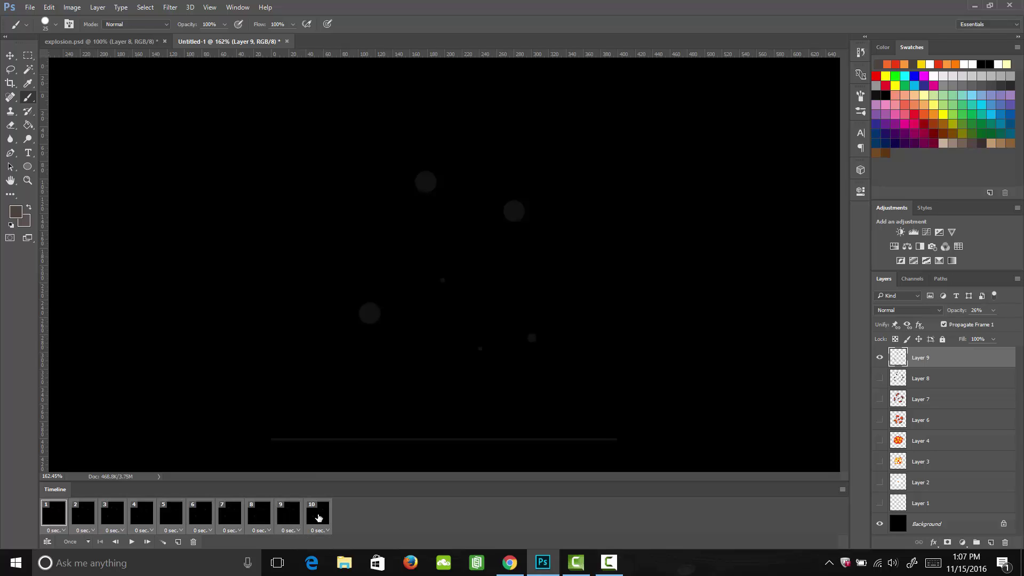
pyautogui.click(879, 358)
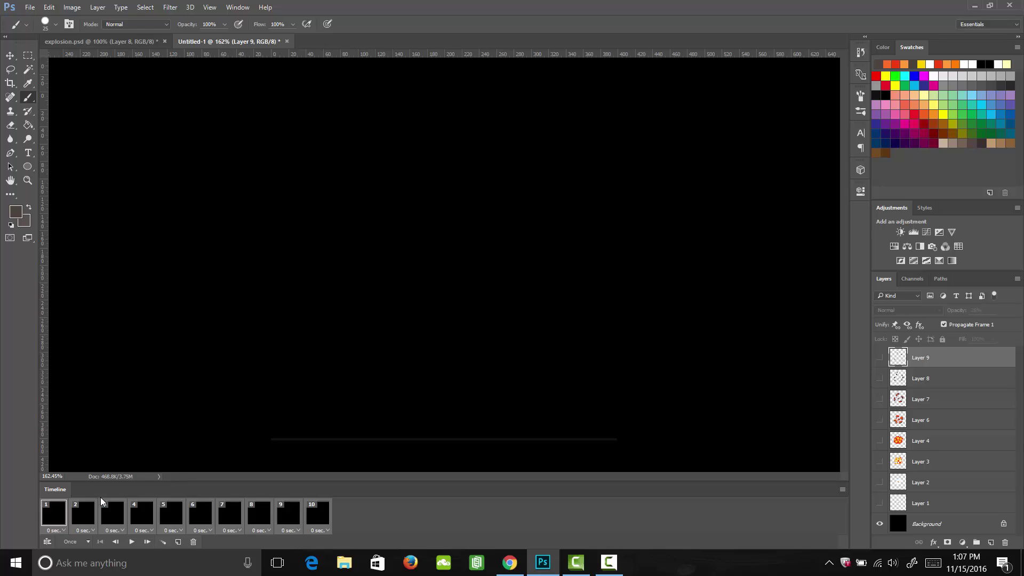
# Step: Assign the burst and fireball layers to the frames, showing Layers 1, 2, 3 and 4 in frames 2, 3, 4 and 5 respectively
pyautogui.click(81, 515)
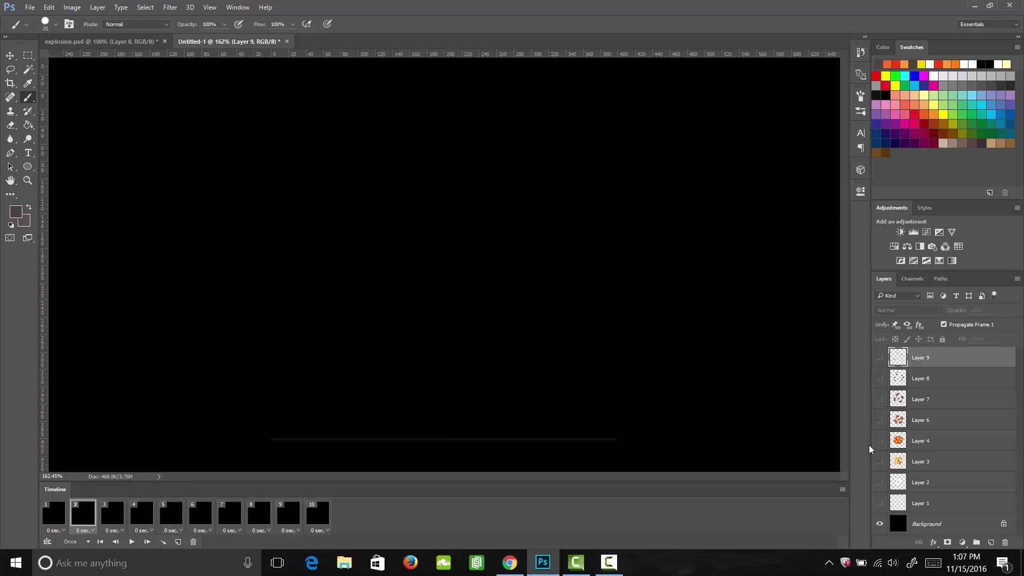
pyautogui.click(879, 504)
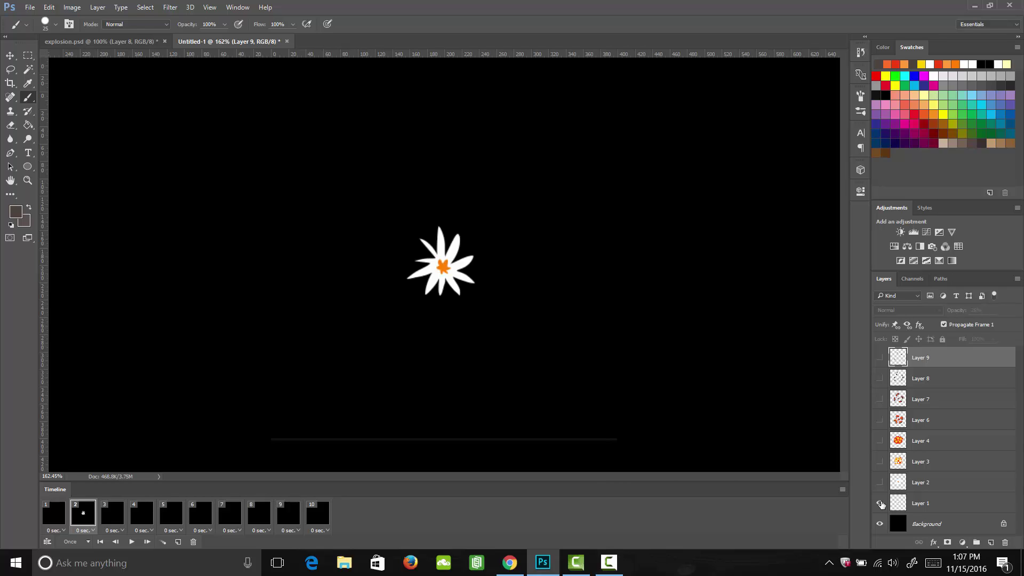
pyautogui.click(111, 520)
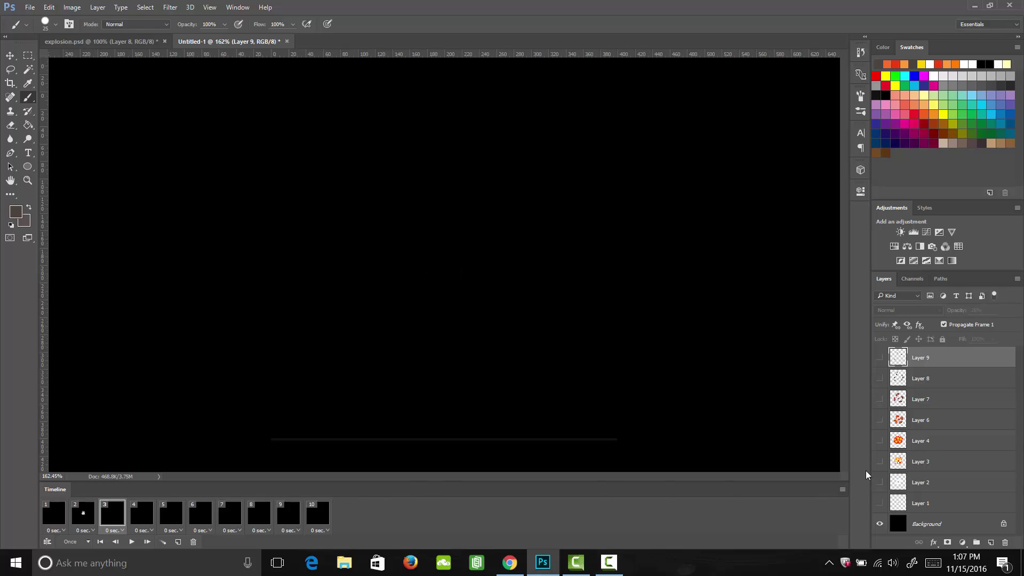
pyautogui.click(880, 483)
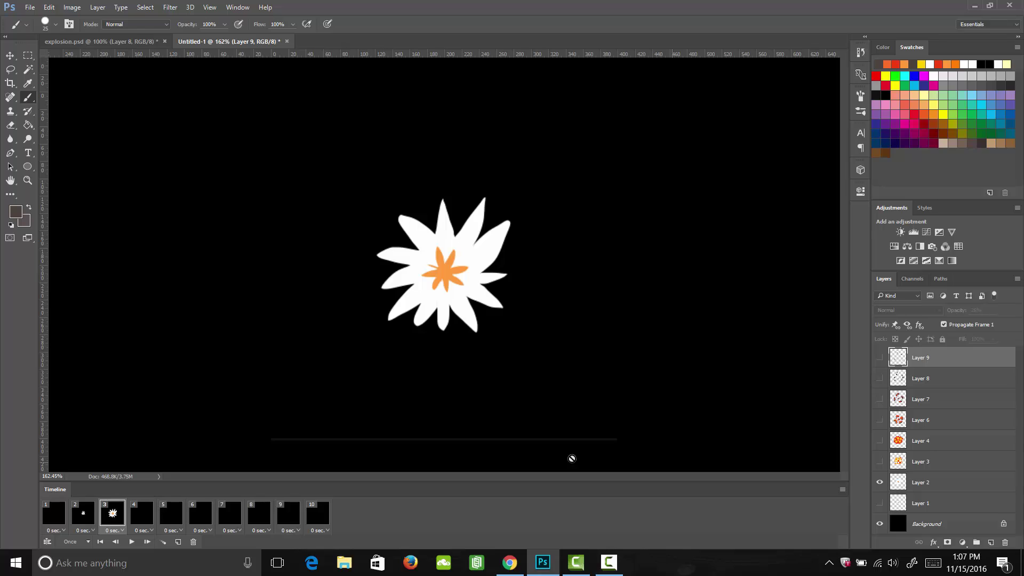
pyautogui.click(142, 516)
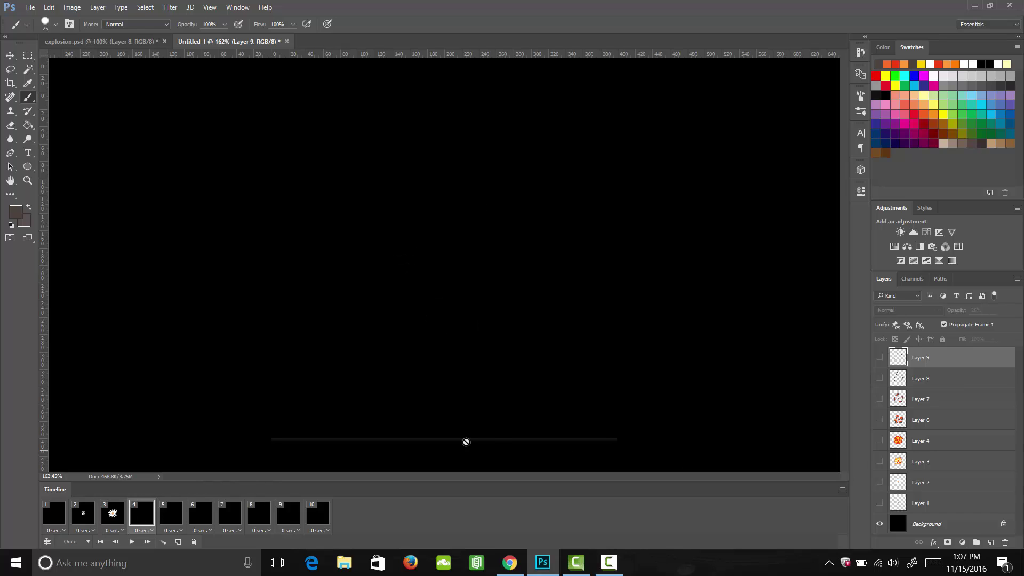
pyautogui.click(880, 462)
pyautogui.click(174, 506)
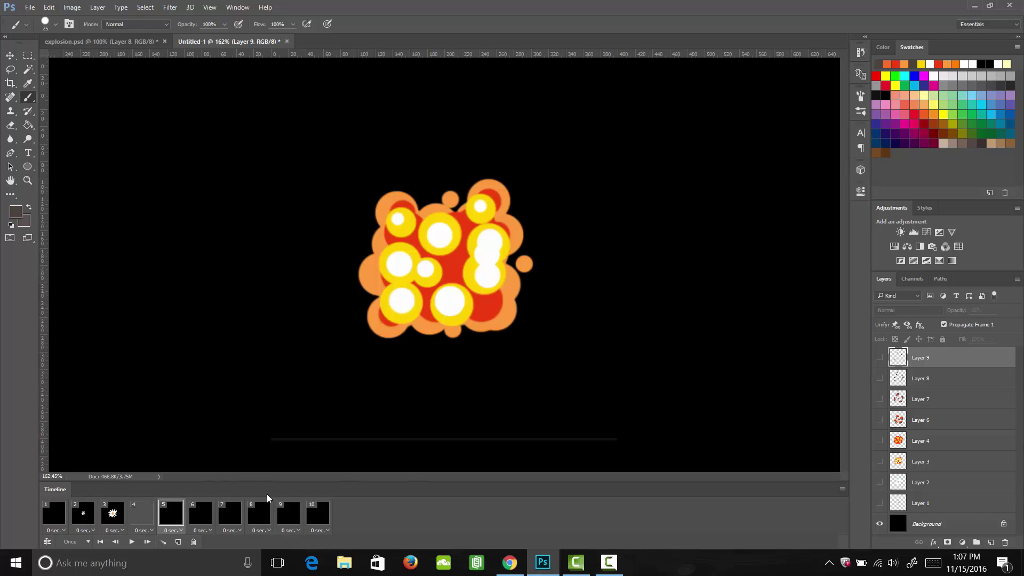
pyautogui.click(880, 441)
# Step: Assign the breakup and smoke layers to the frames, showing Layers 6, 7, 8 and 9 in frames 6, 7, 8 and 9 respectively
pyautogui.click(201, 513)
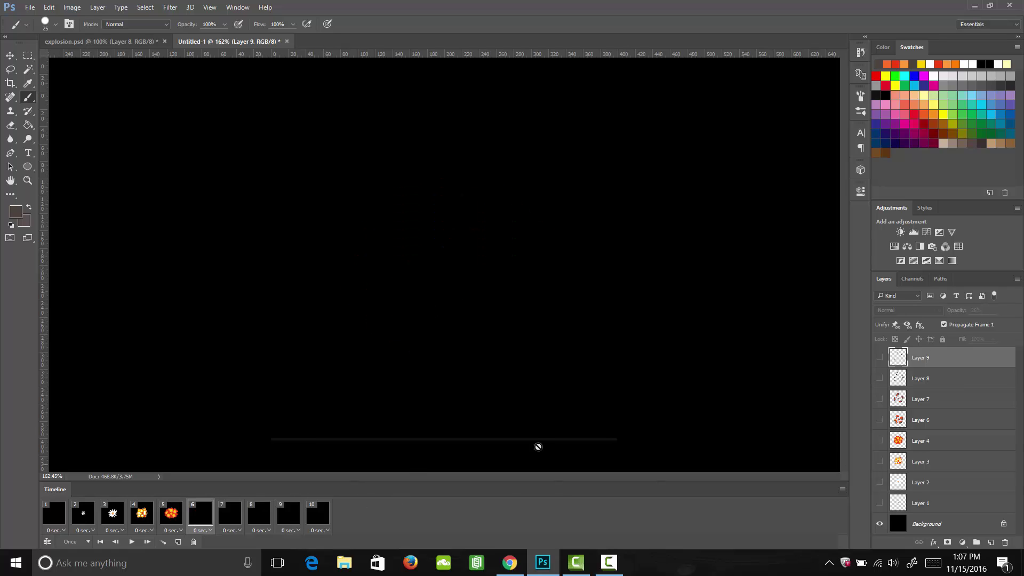
pyautogui.click(879, 419)
pyautogui.click(230, 513)
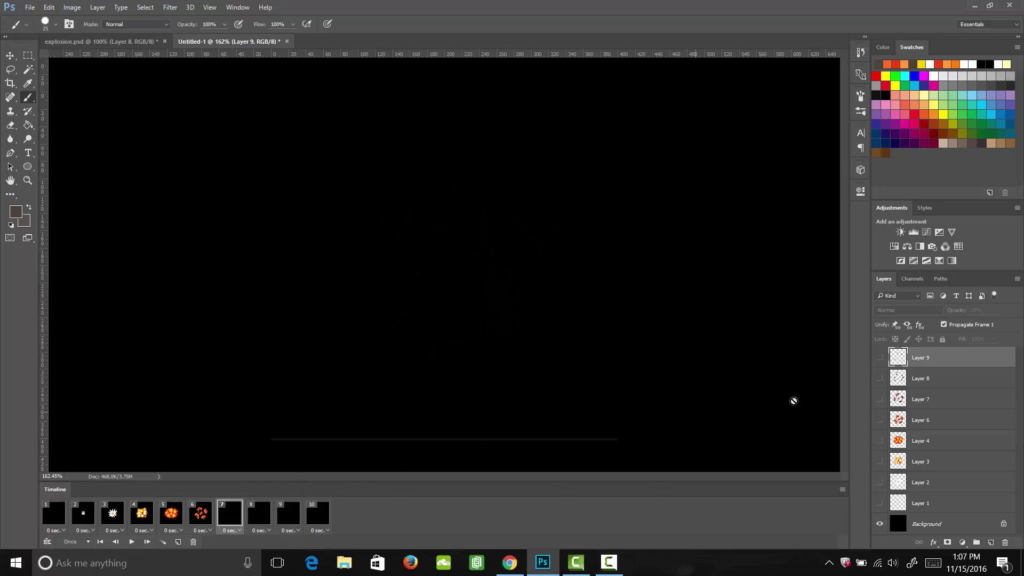
pyautogui.click(880, 399)
pyautogui.click(259, 518)
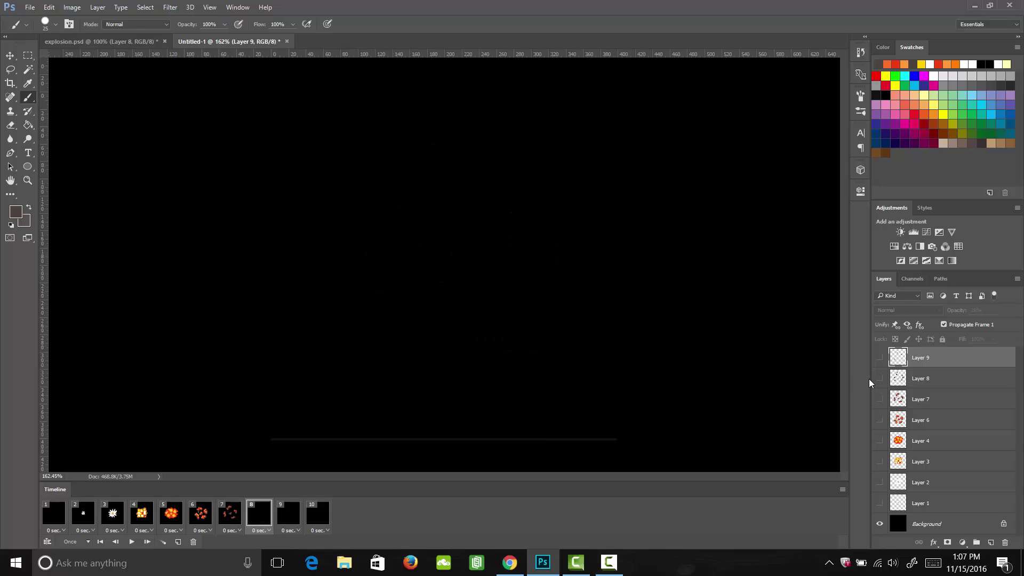
pyautogui.click(880, 378)
pyautogui.click(288, 513)
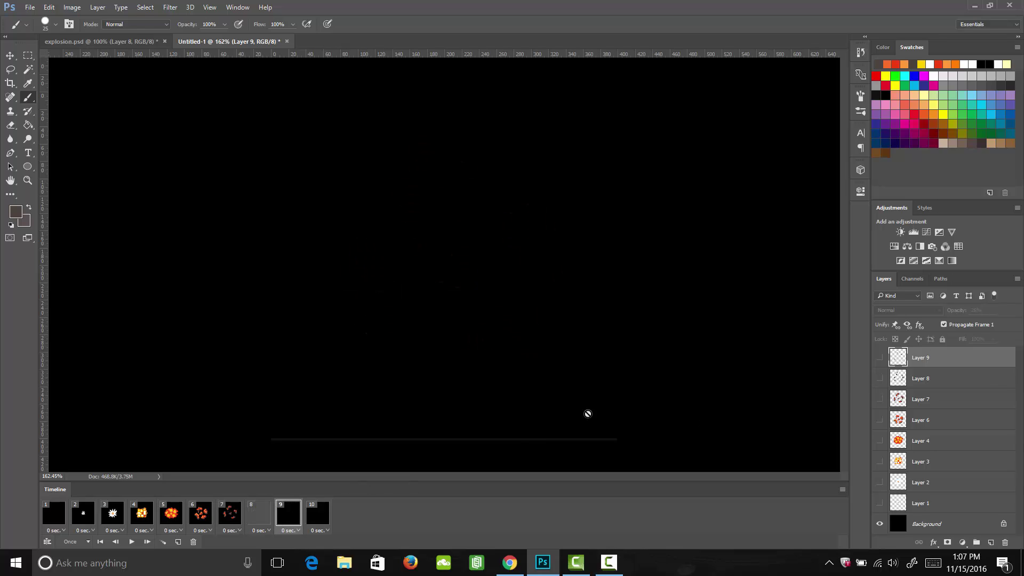
pyautogui.click(880, 357)
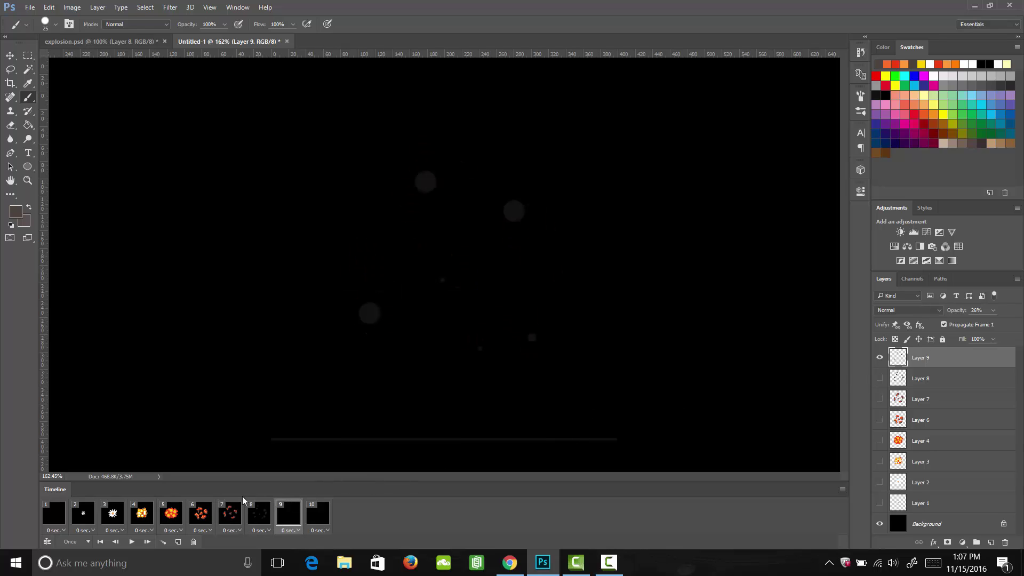
# Step: Step through the timeline from frame 1 to frame 9 to check which explosion layer each frame shows
pyautogui.click(58, 513)
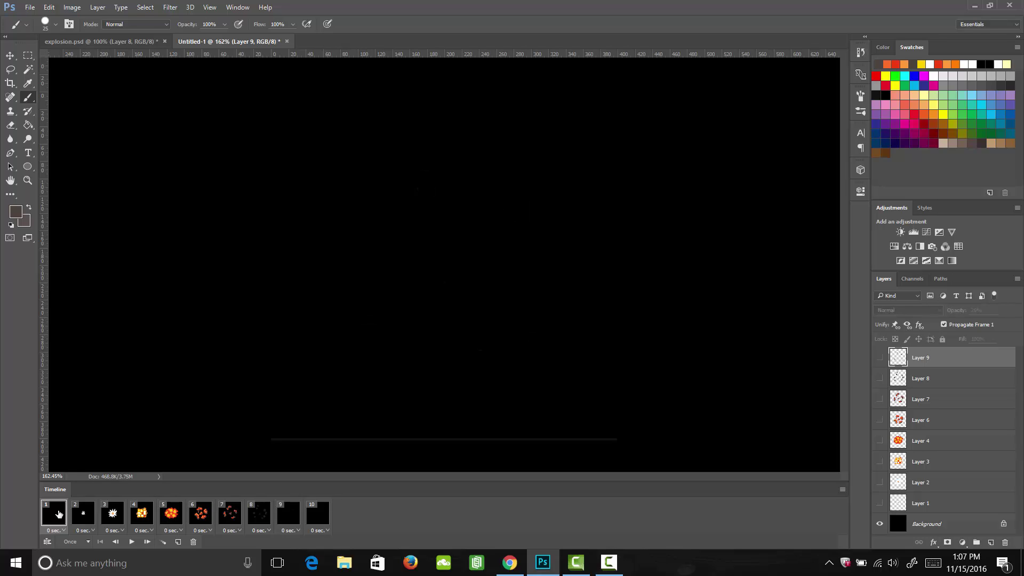
pyautogui.click(83, 515)
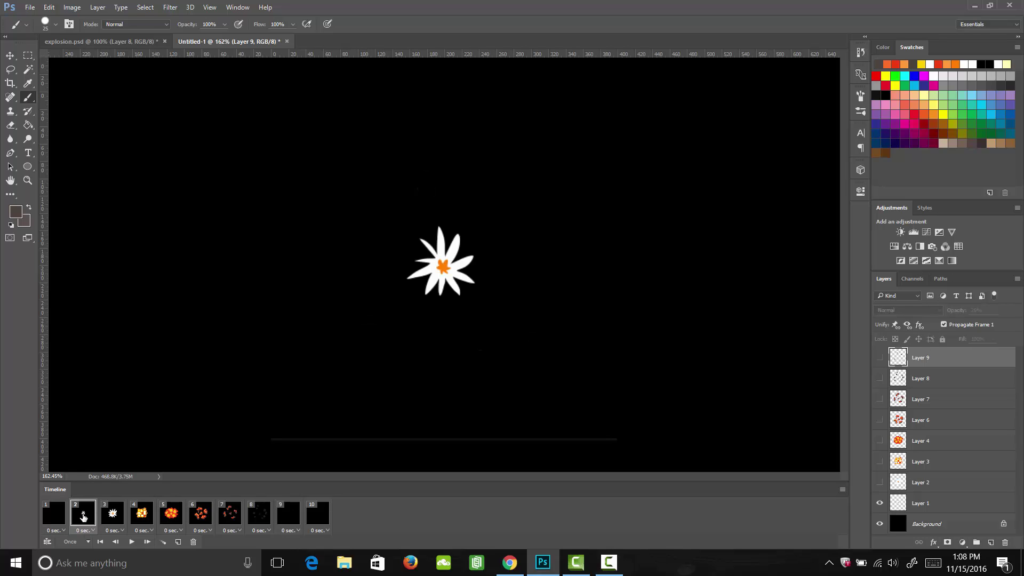
pyautogui.click(141, 515)
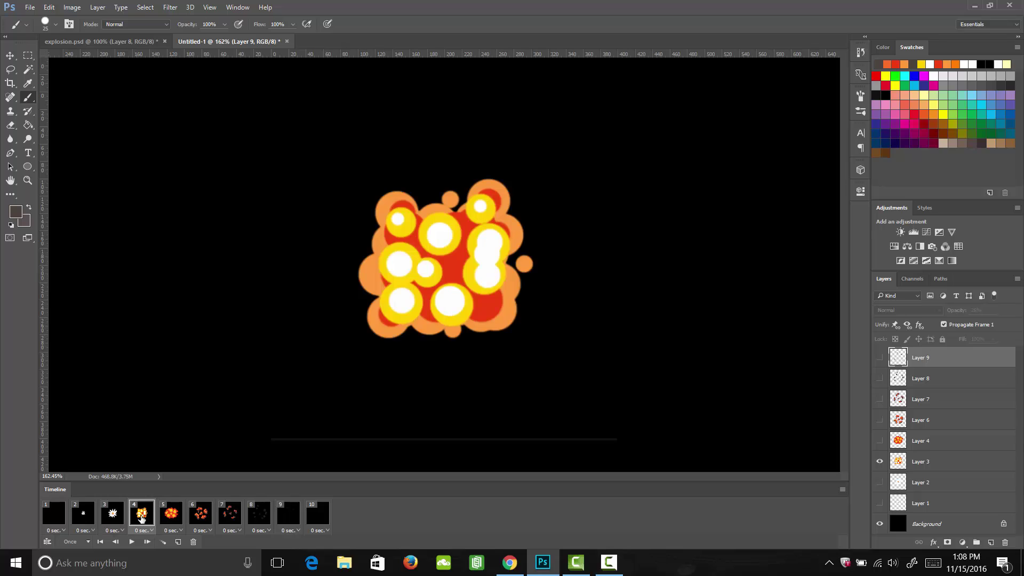
pyautogui.click(162, 517)
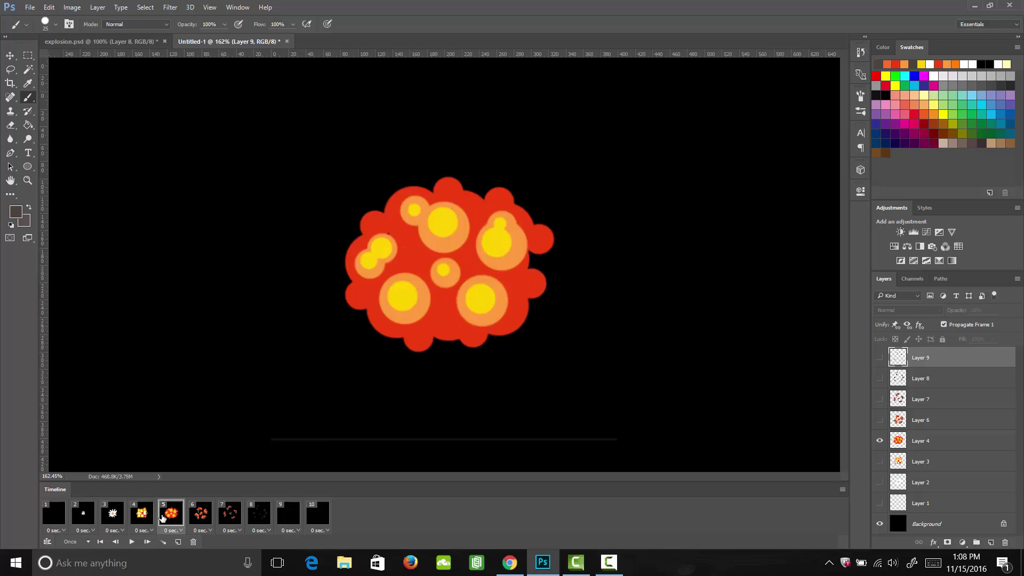
pyautogui.click(201, 514)
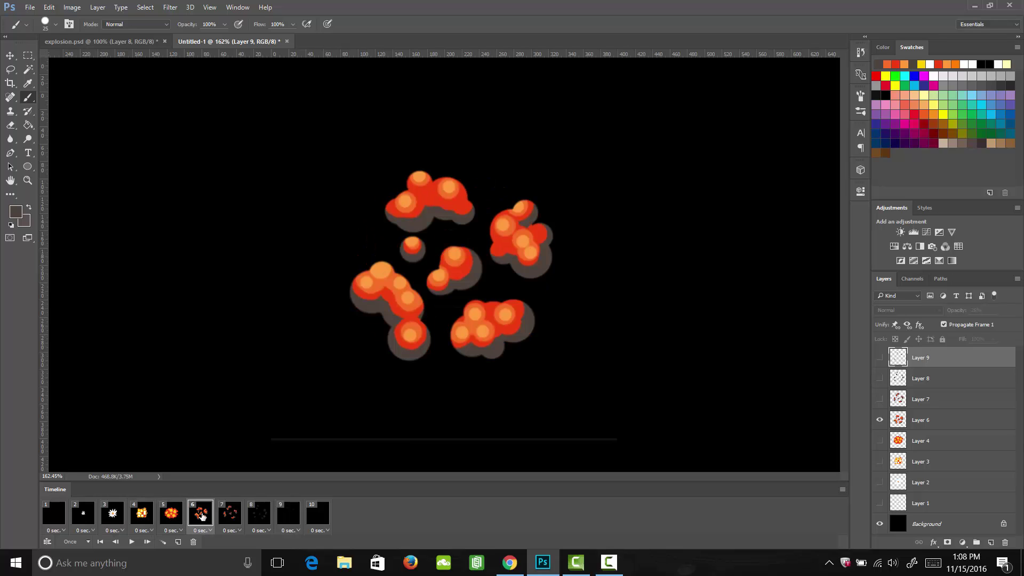
pyautogui.click(231, 514)
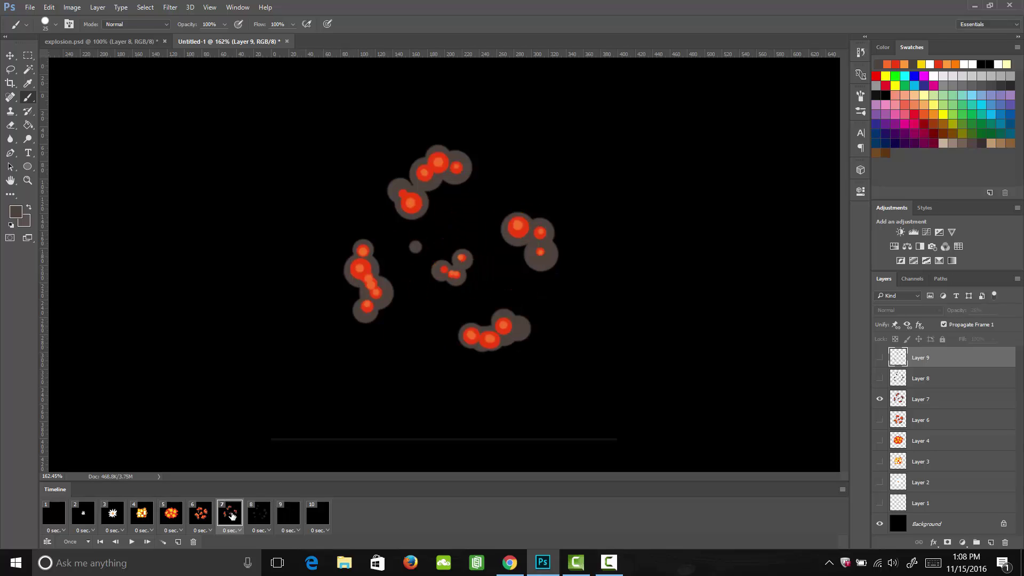
pyautogui.click(260, 515)
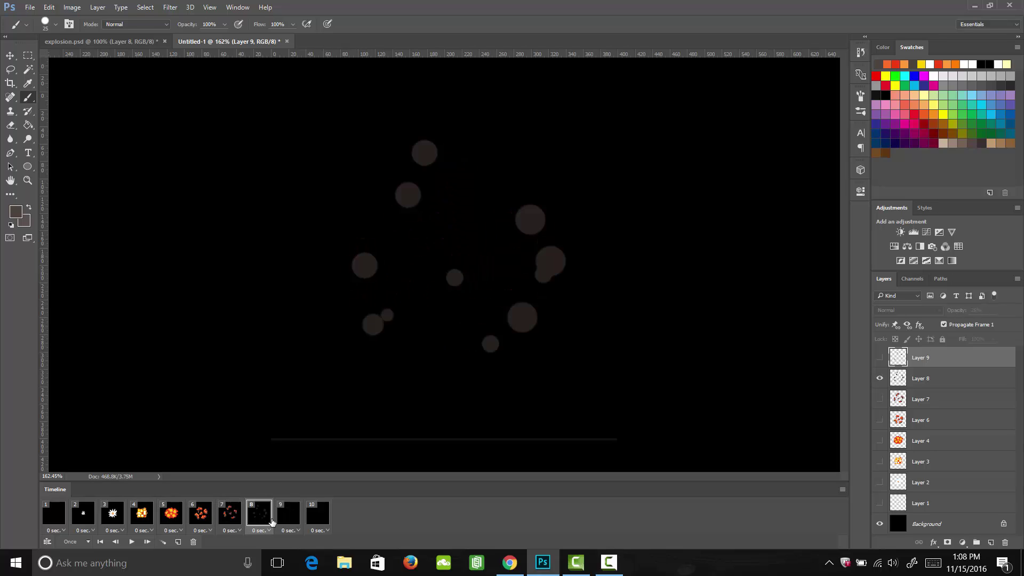
pyautogui.click(290, 520)
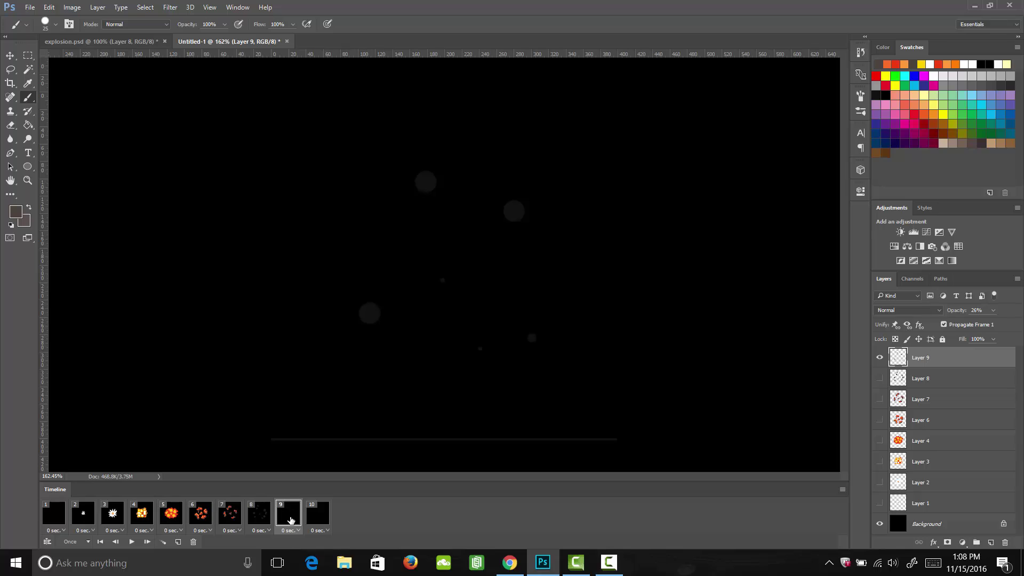
# Step: Set the frame delay of all ten animation frames to 0.03 seconds
pyautogui.click(319, 518)
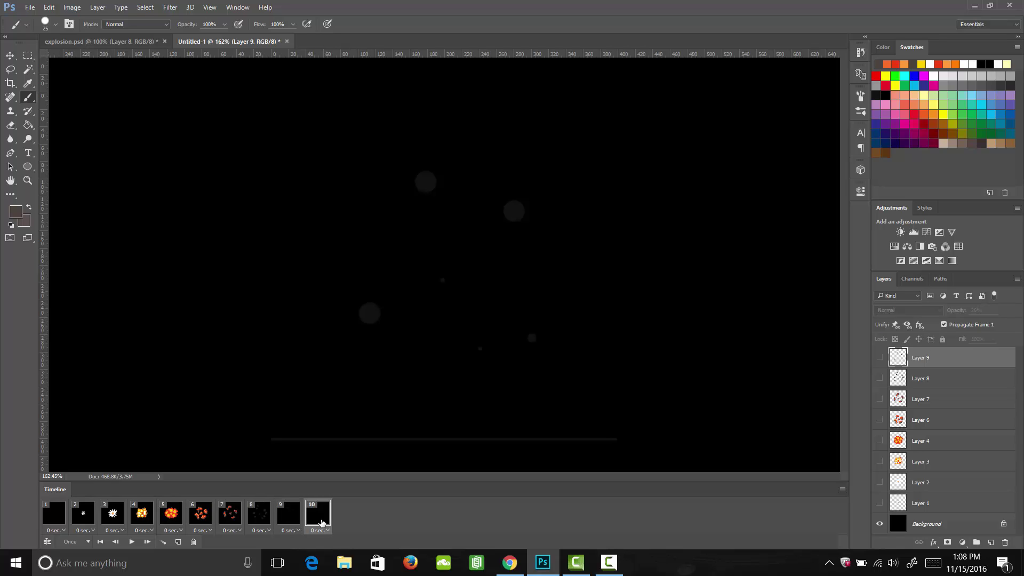
pyautogui.click(57, 518)
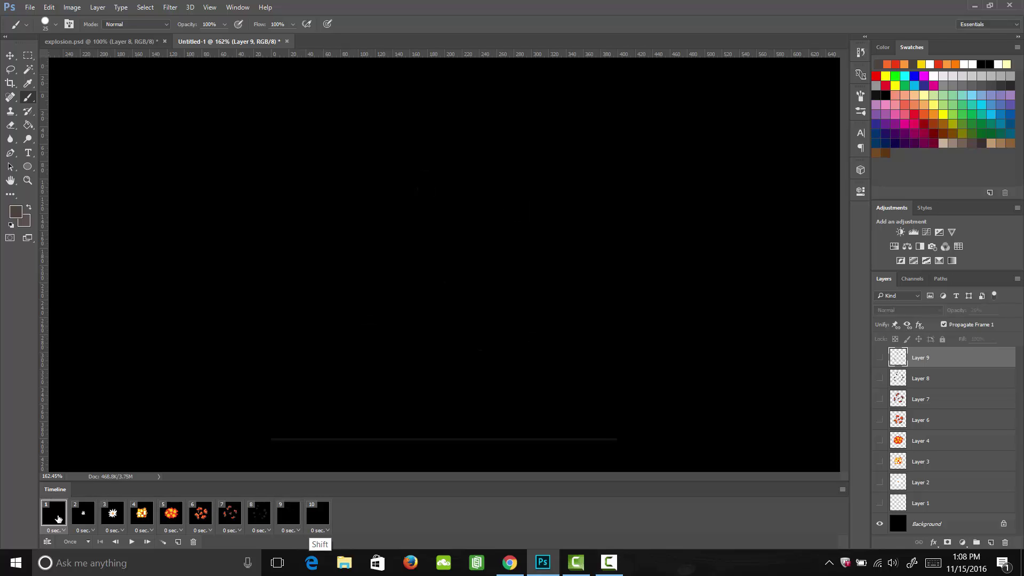
pyautogui.keyDown('shift'); pyautogui.click(321, 520); pyautogui.keyUp('shift')
pyautogui.click(62, 531)
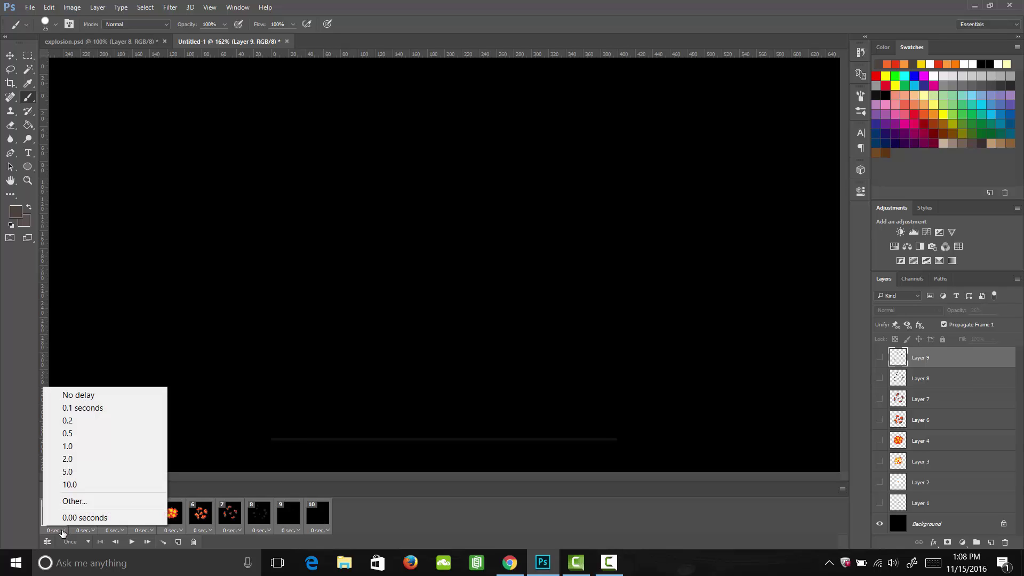
pyautogui.click(84, 500)
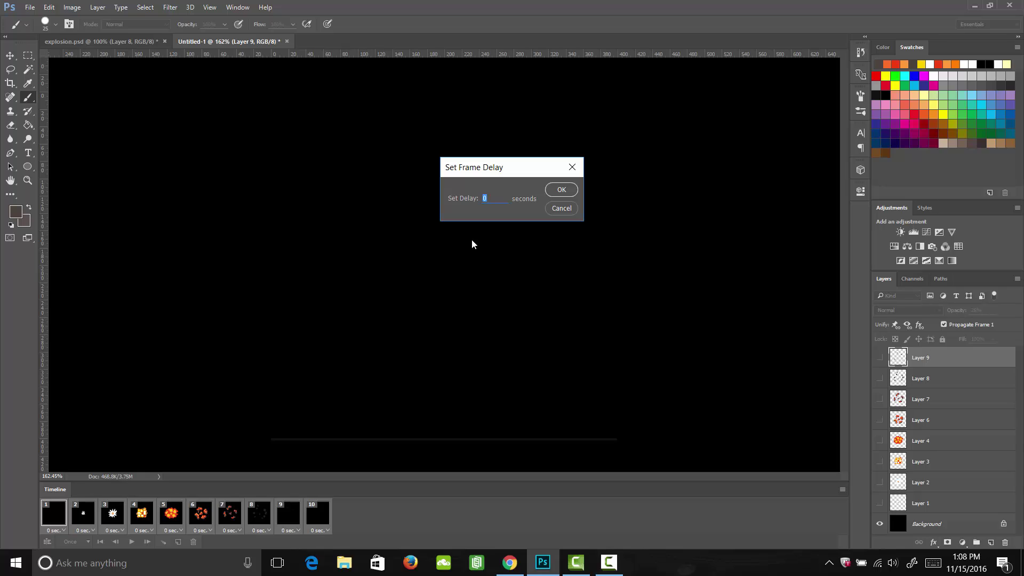
pyautogui.write('.03')
pyautogui.click(558, 192)
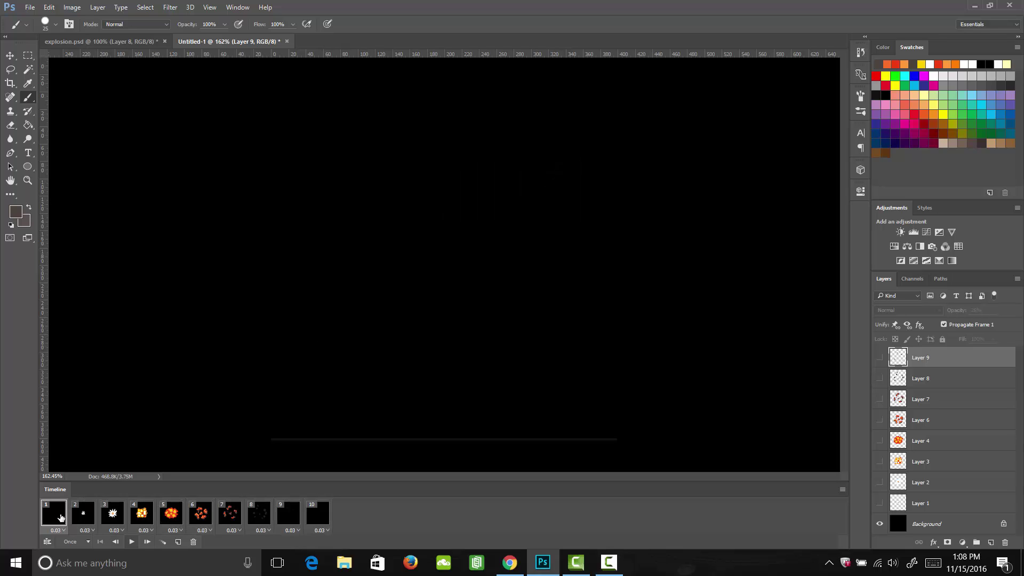
# Step: Play the explosion animation several times to check its timing and the transition from burst to fading smoke
pyautogui.click(132, 542)
pyautogui.click(131, 541)
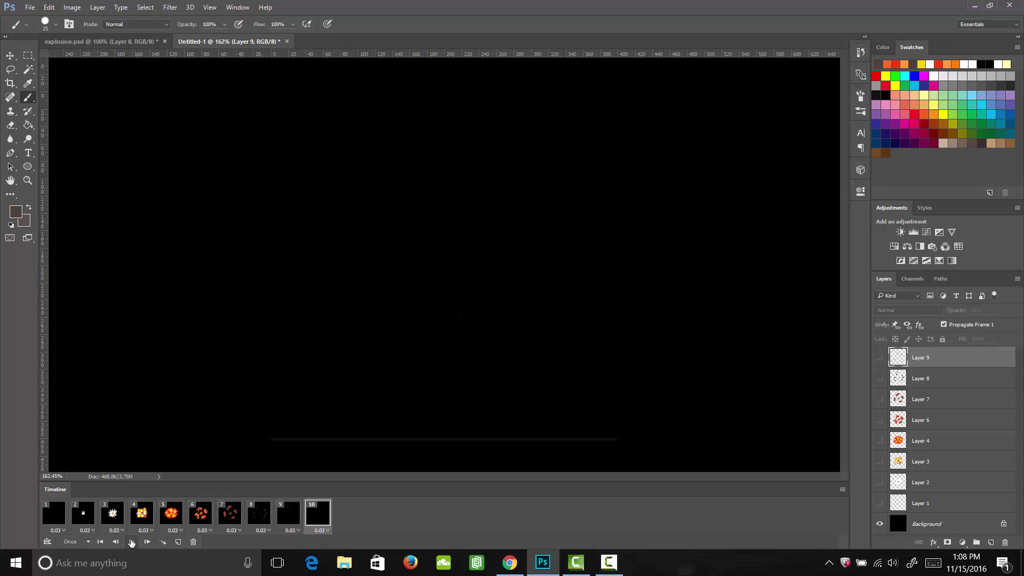
pyautogui.click(131, 542)
pyautogui.click(131, 542)
pyautogui.click(131, 542)
pyautogui.click(132, 542)
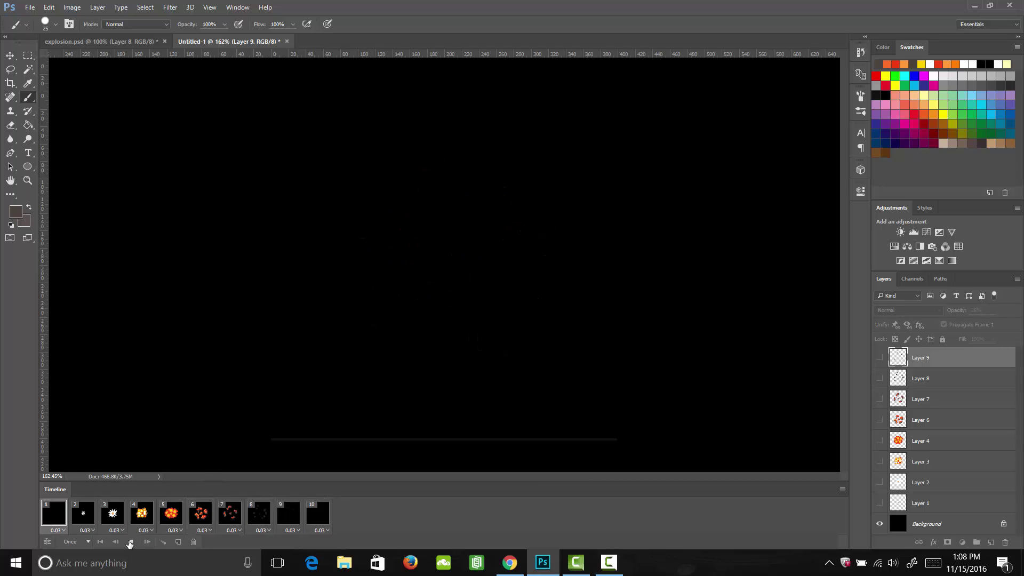
pyautogui.click(132, 542)
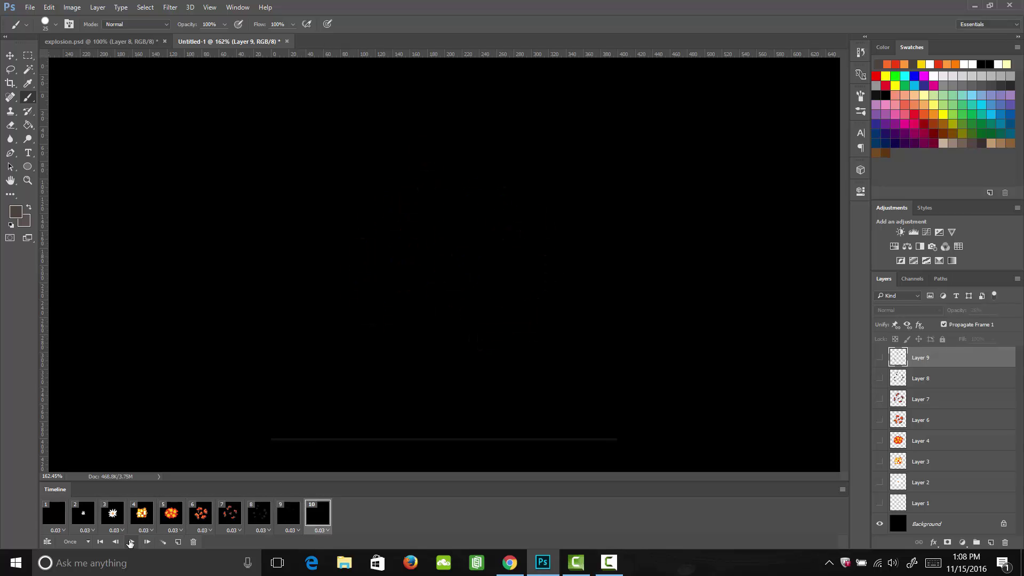
pyautogui.click(130, 542)
pyautogui.click(130, 542)
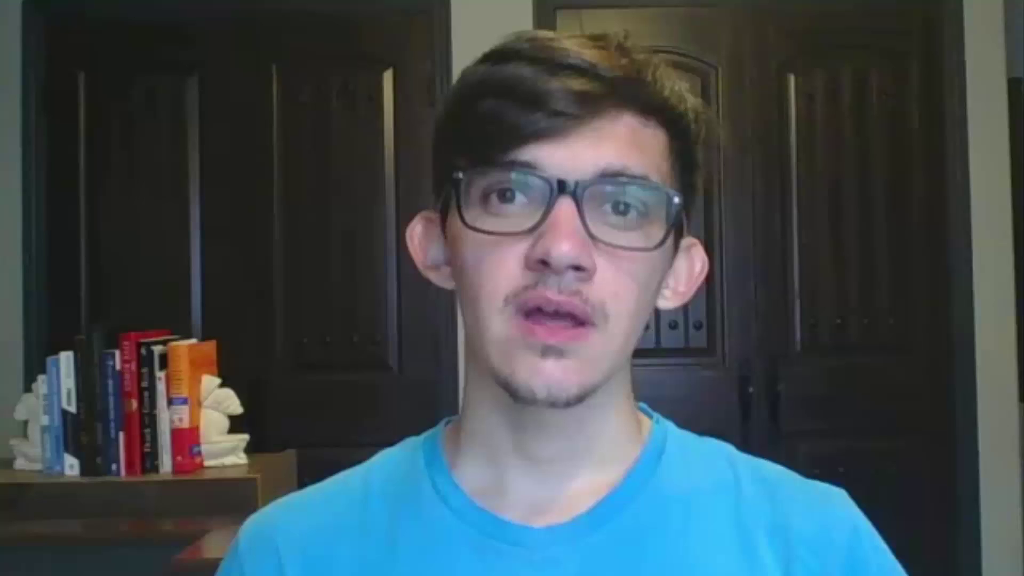